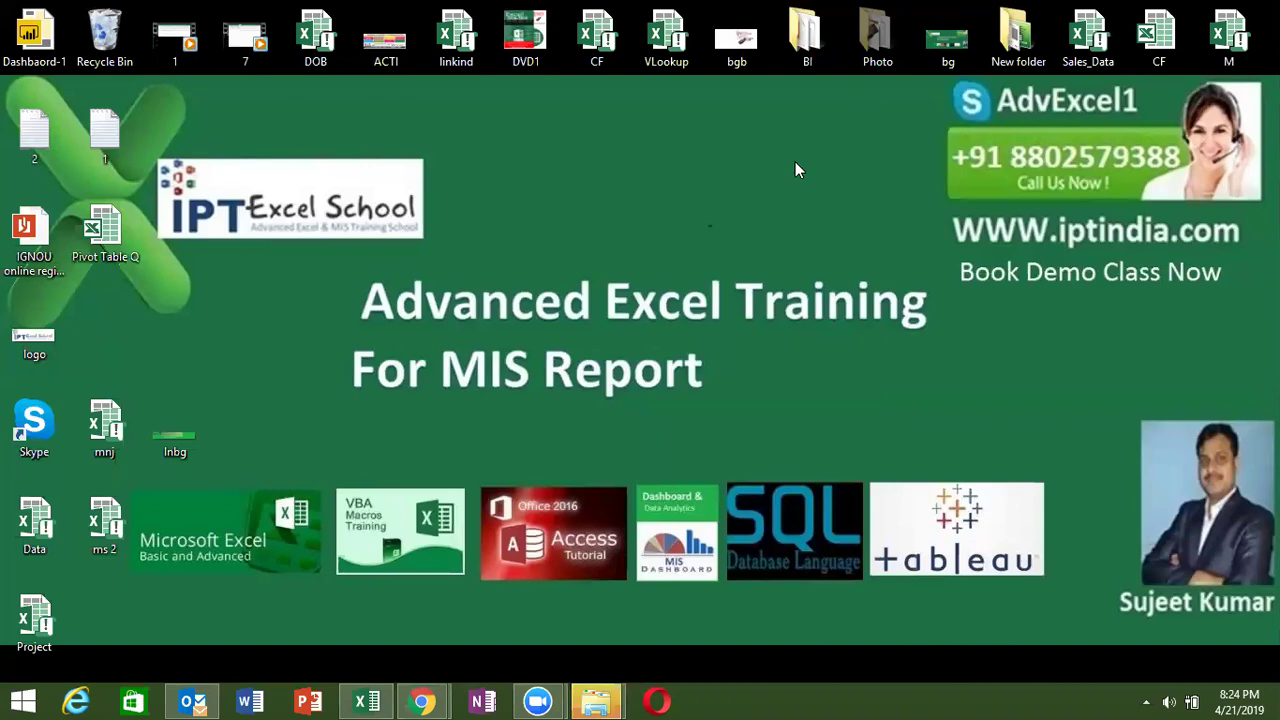
Bring Book1 forward, select cells on Sheet4, and launch the Visual Basic editor
left_click(366, 702)
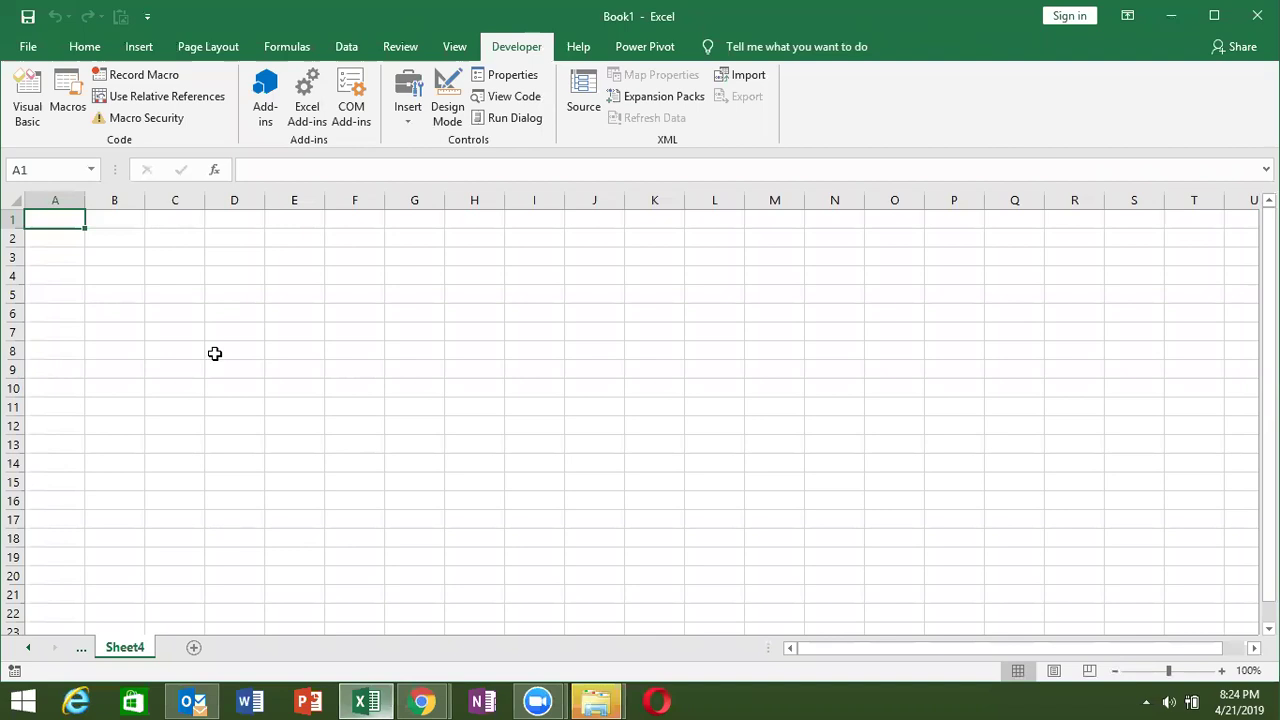
left_click(29, 647)
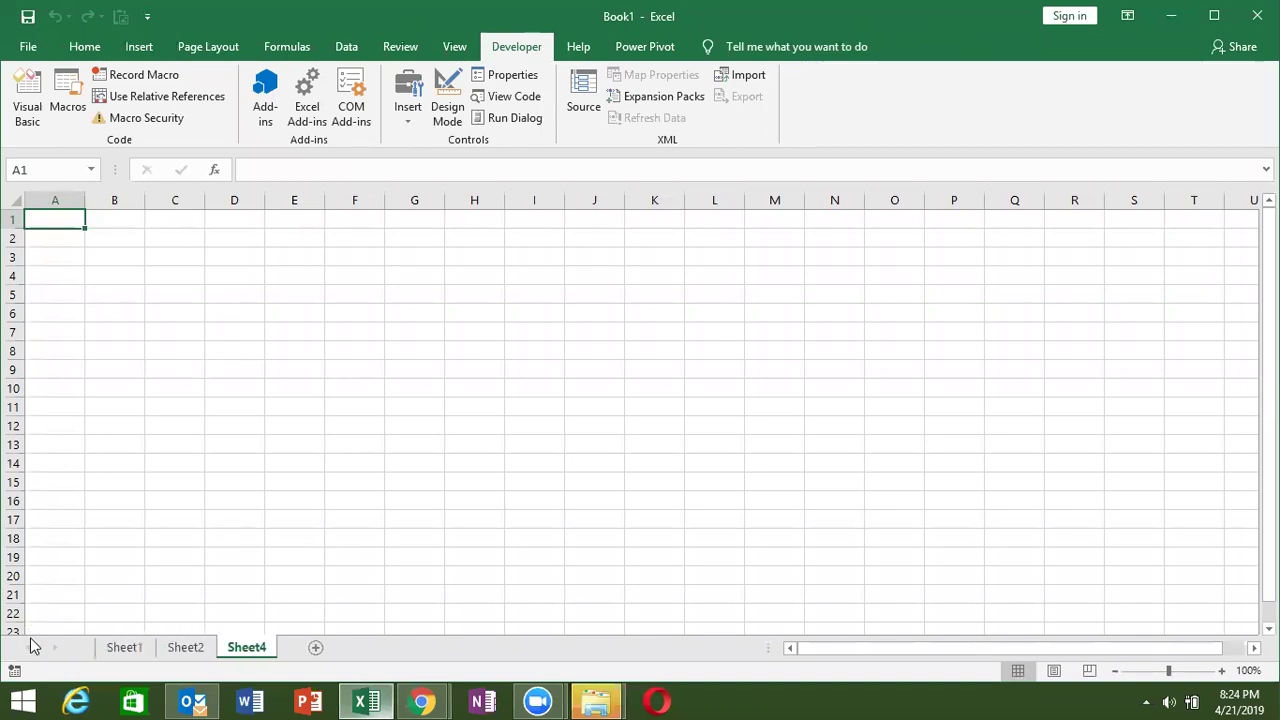
left_click(146, 488)
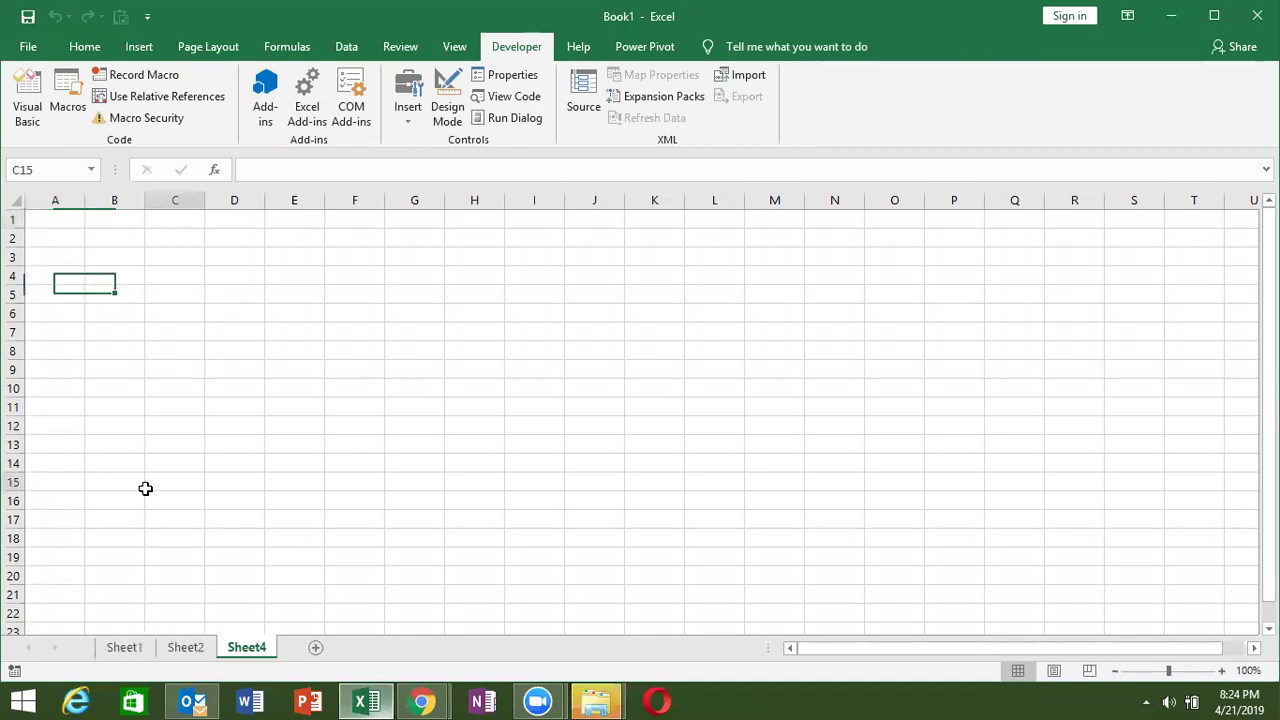
double_click(67, 224)
left_click(237, 235)
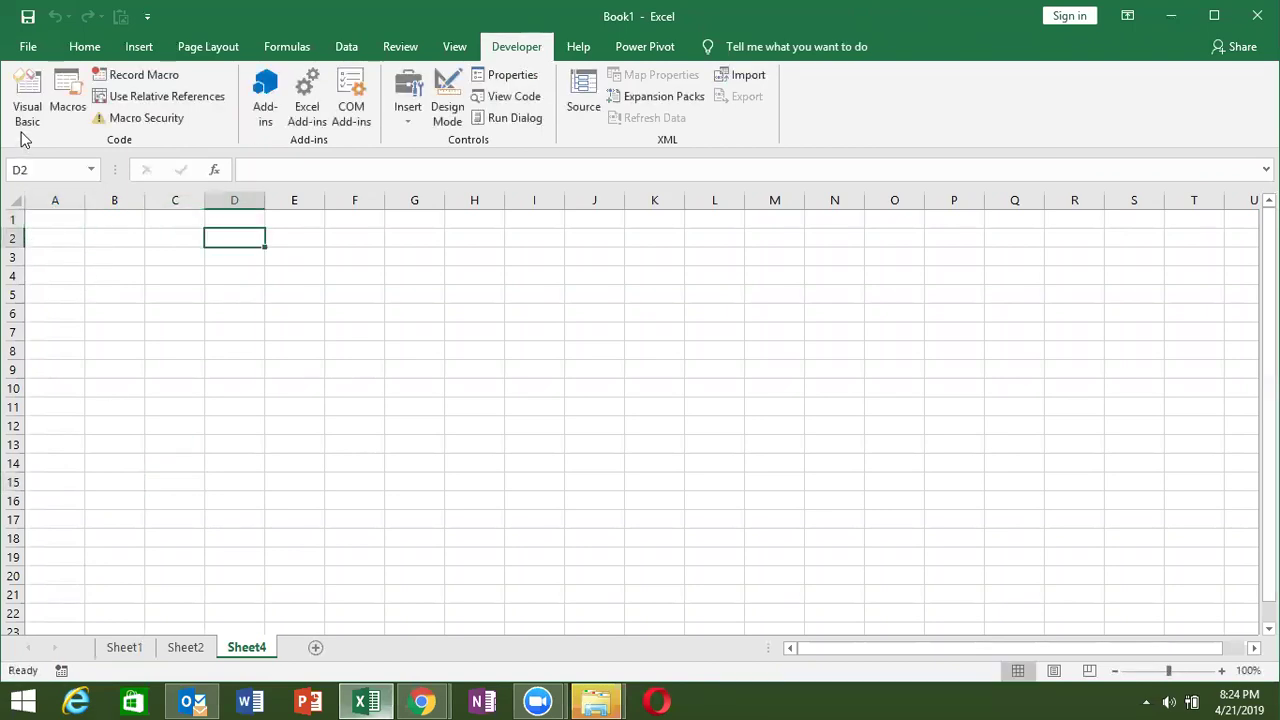
left_click(20, 108)
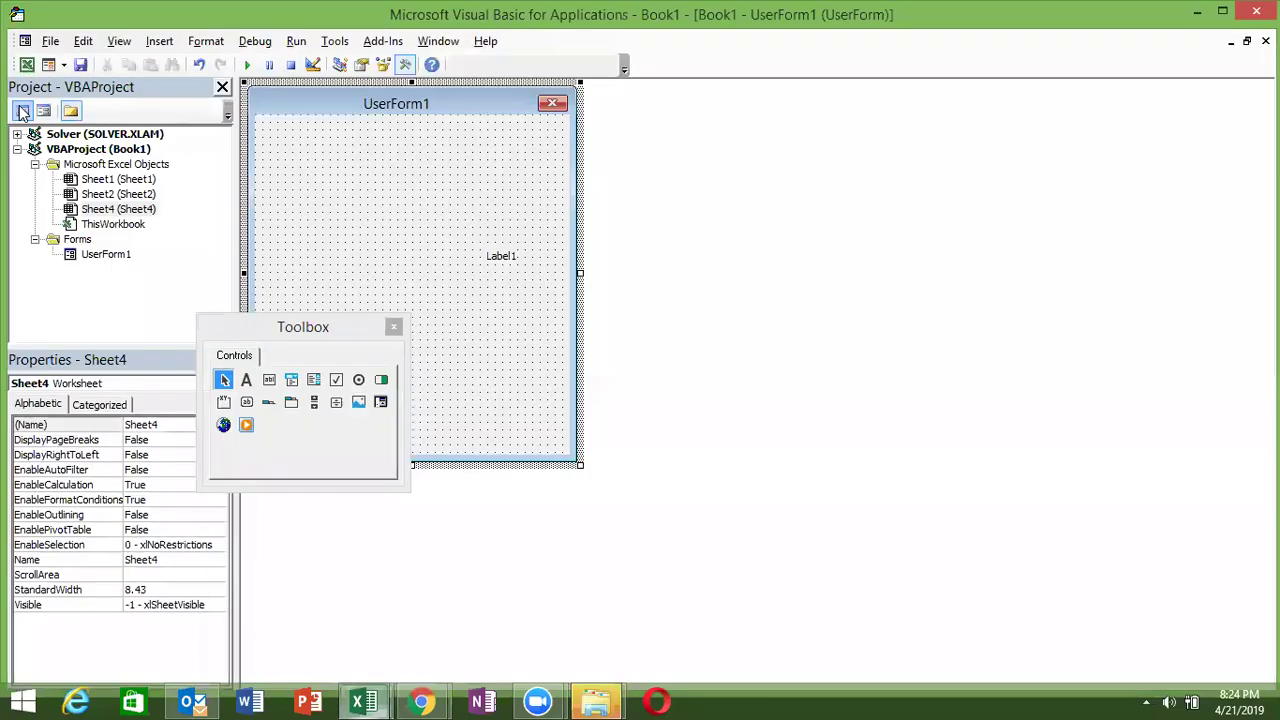
Insert a new code module and create an empty Sub rr() macro with blank lines
left_click(160, 42)
left_click(190, 105)
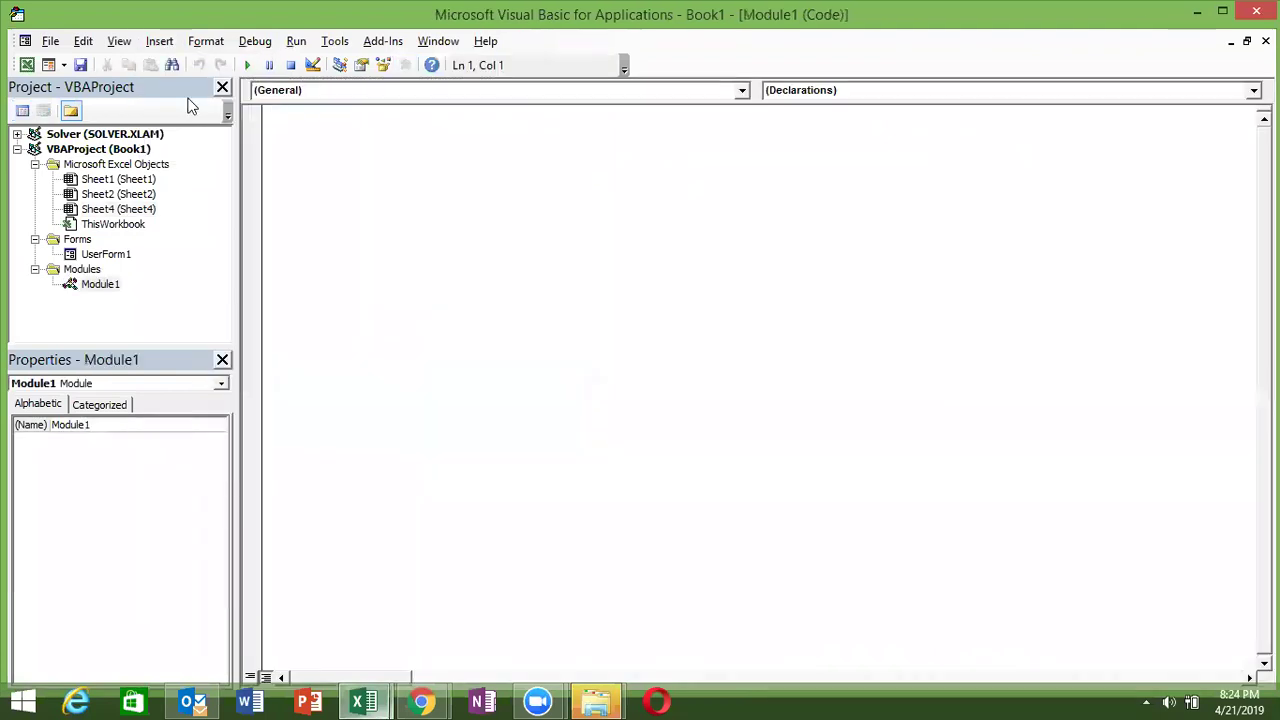
type("sub rr()")
key("Return")
key("Return")
key("Return")
key("Return")
key("Up")
key("Up")
type("for i = 1 to")
key("BackSpace")
key("BackSpace")
key("BackSpace")
key("BackSpace")
key("BackSpace")
key("BackSpace")
key("BackSpace")
key("BackSpace")
key("Return")
Check cell B2 in Excel, then write Range("A1").Select and Cells(1, 1).Select in rr
key("alt+F11")
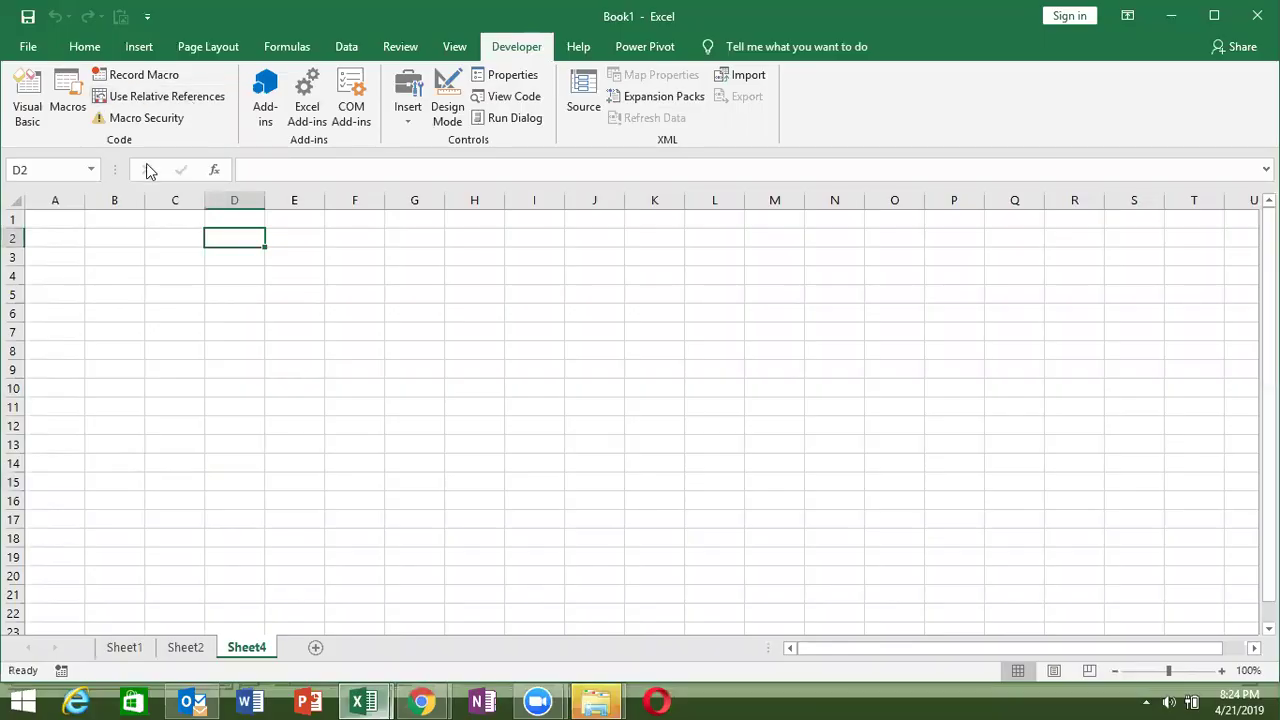
left_click(90, 232)
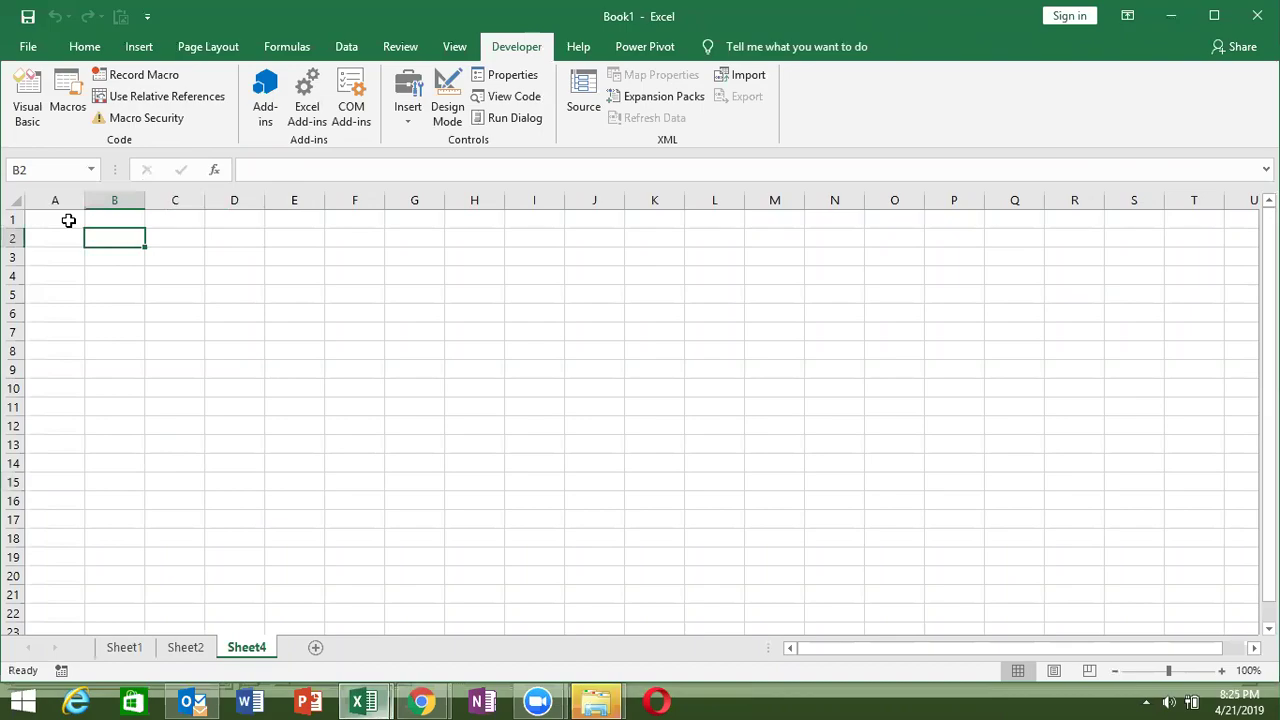
key("alt+F11")
type("range(\"A1\"?))")
key("BackSpace")
key("BackSpace")
key("BackSpace")
type(")")
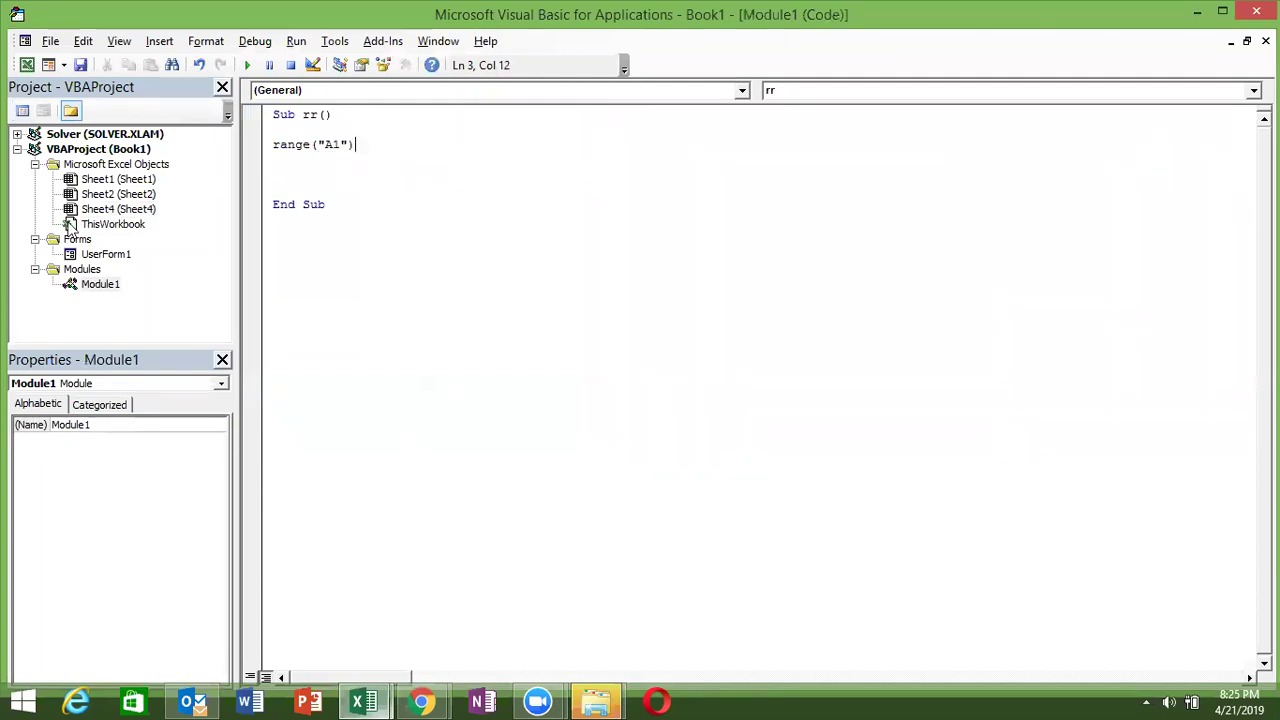
type(".se")
key("Tab")
key("Return")
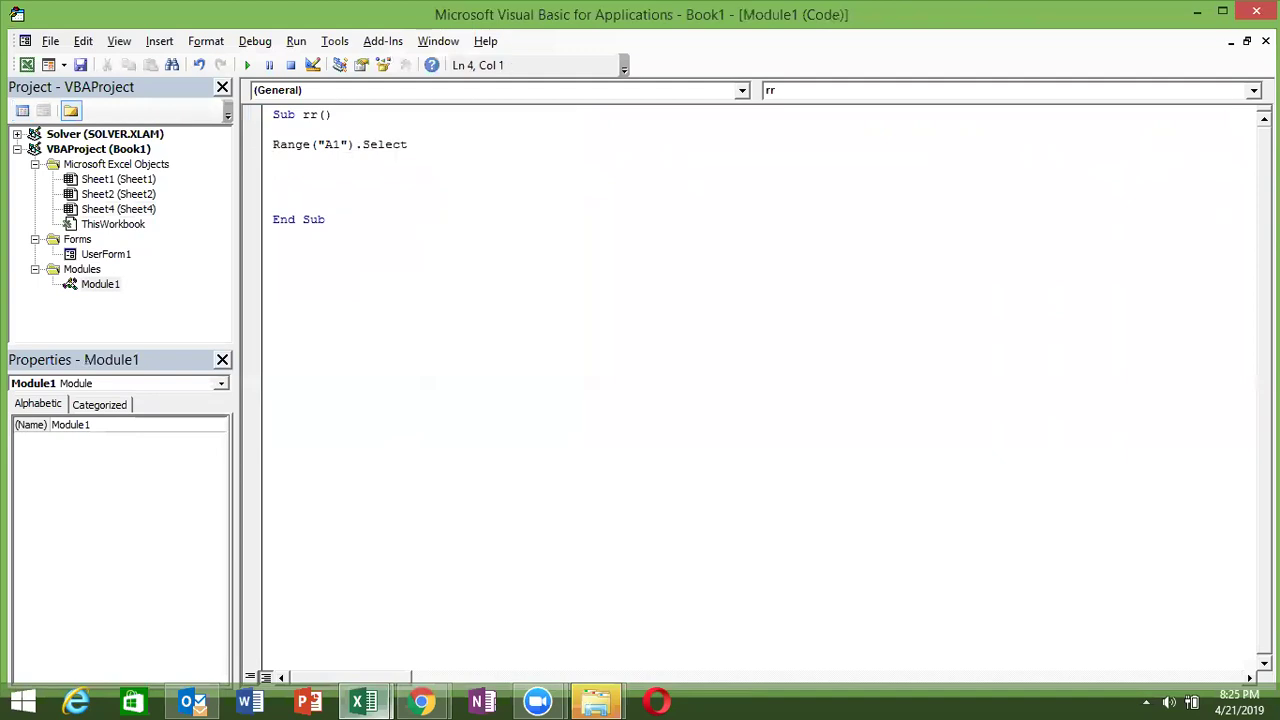
type("cells")
type("(1")
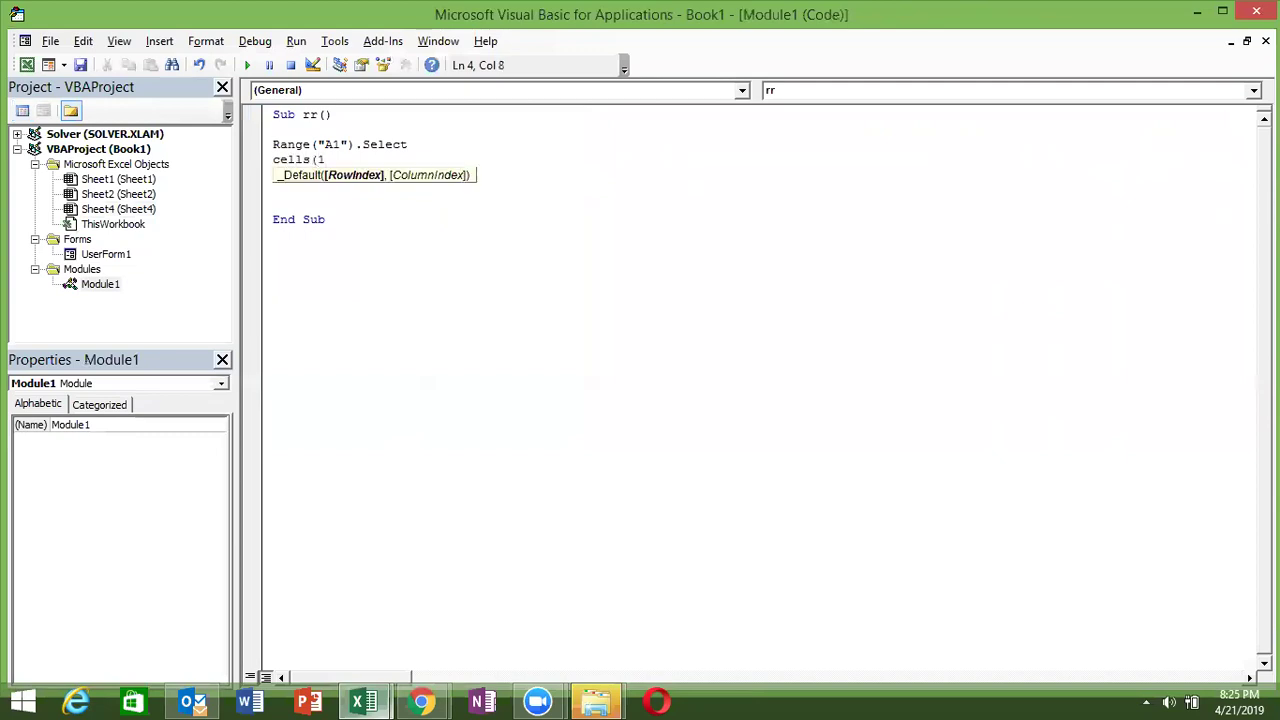
type(",1).select")
key("Return")
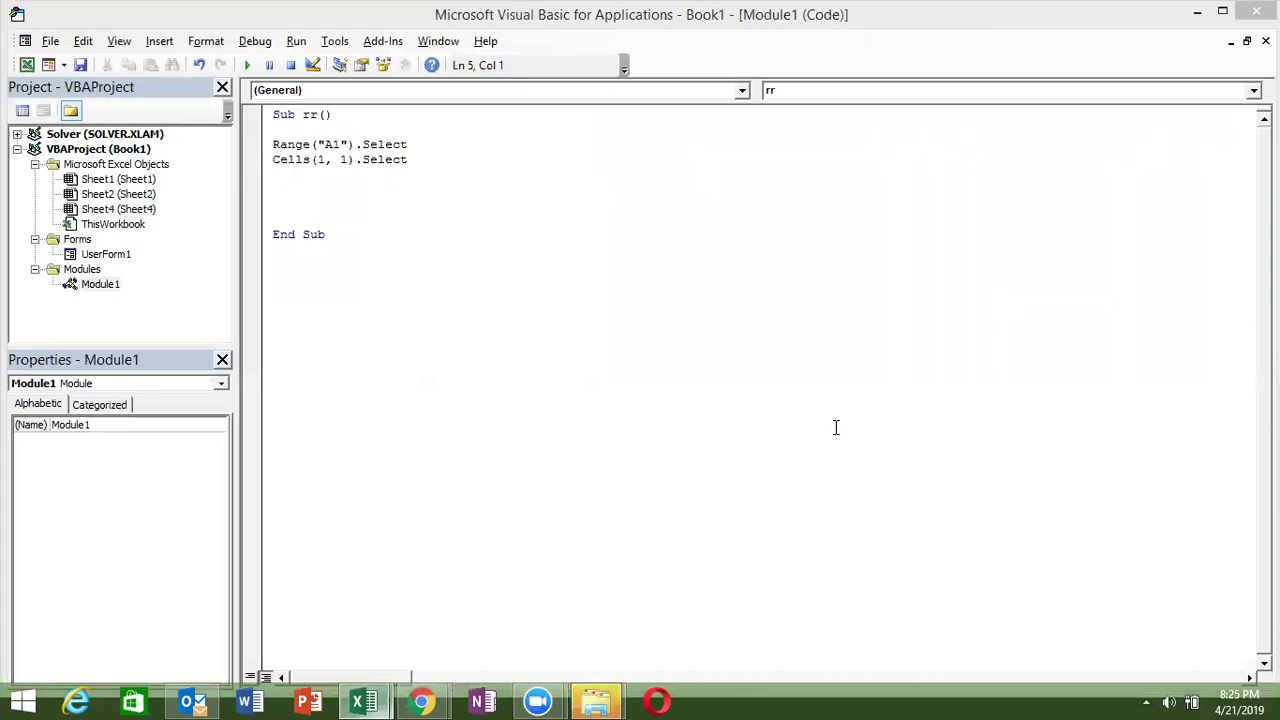
Highlight the A1 address and the row and column arguments in the existing select lines
left_click(349, 160)
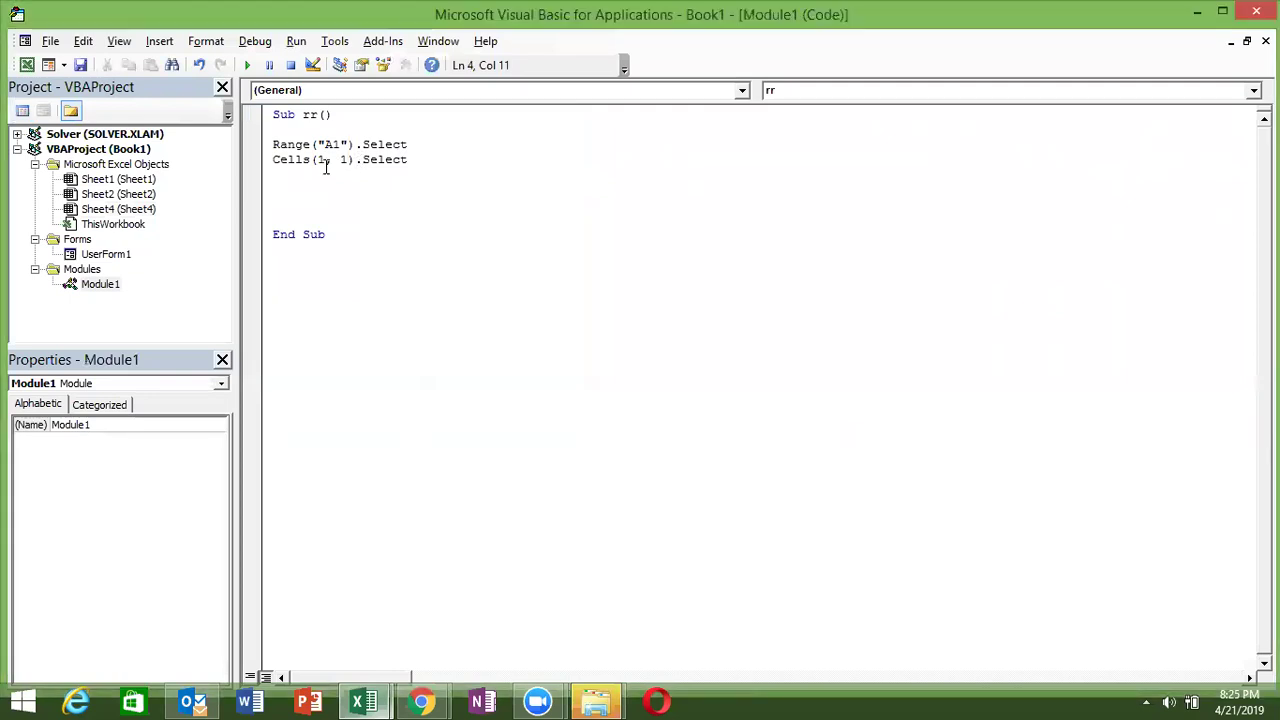
left_click(322, 167)
left_click(342, 162)
double_click(331, 144)
double_click(321, 159)
left_click(346, 160)
double_click(345, 160)
left_click(318, 160)
double_click(320, 163)
left_click(318, 174)
Add ActiveCell and Selection lines below Cells(1, 1).Select
type("activecell")
key("Return")
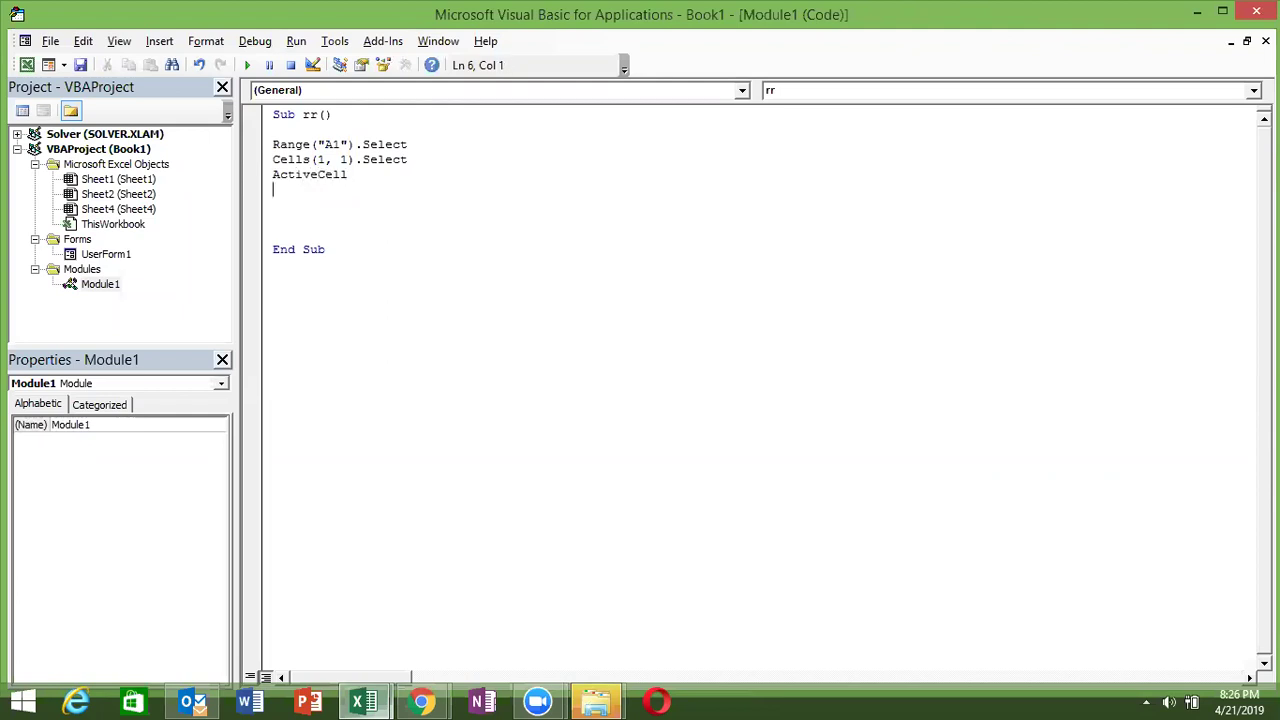
type("selection")
key("Return")
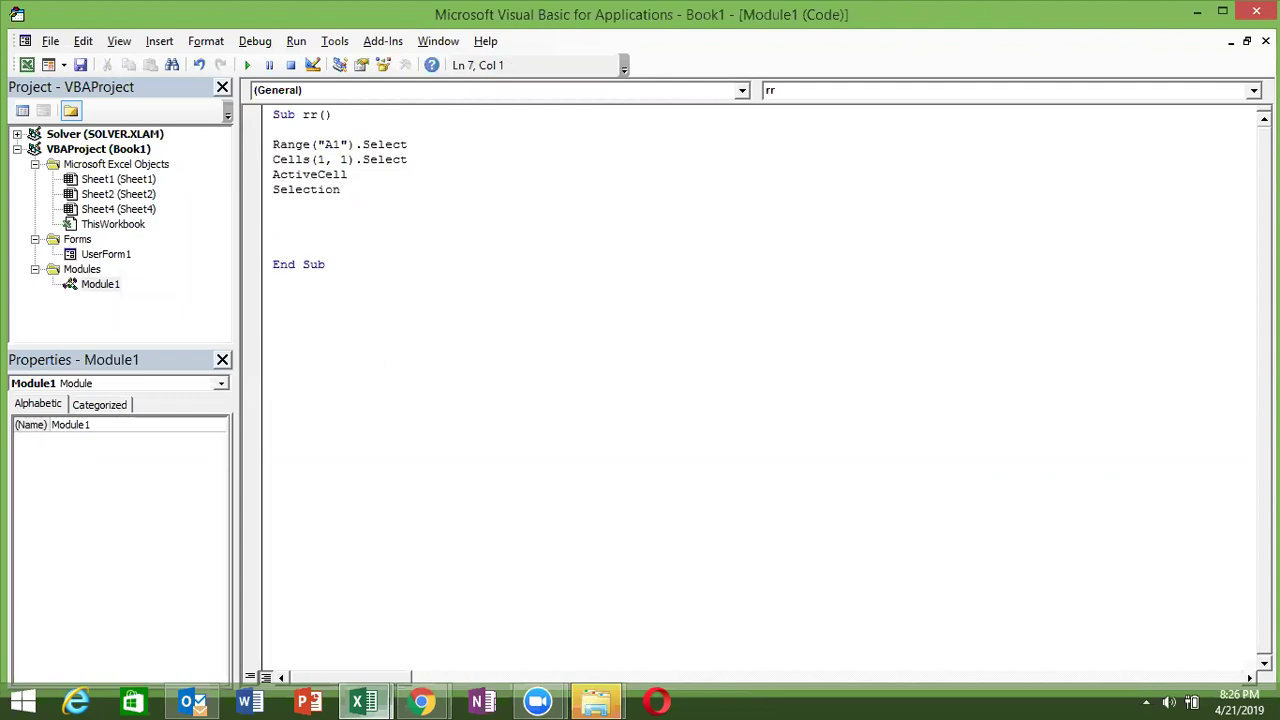
Highlight each of the four code lines in turn, add a blank line, and return to Excel
key("Up")
key("Up")
key("Up")
key("shift+Down")
key("Right")
key("shift+Down")
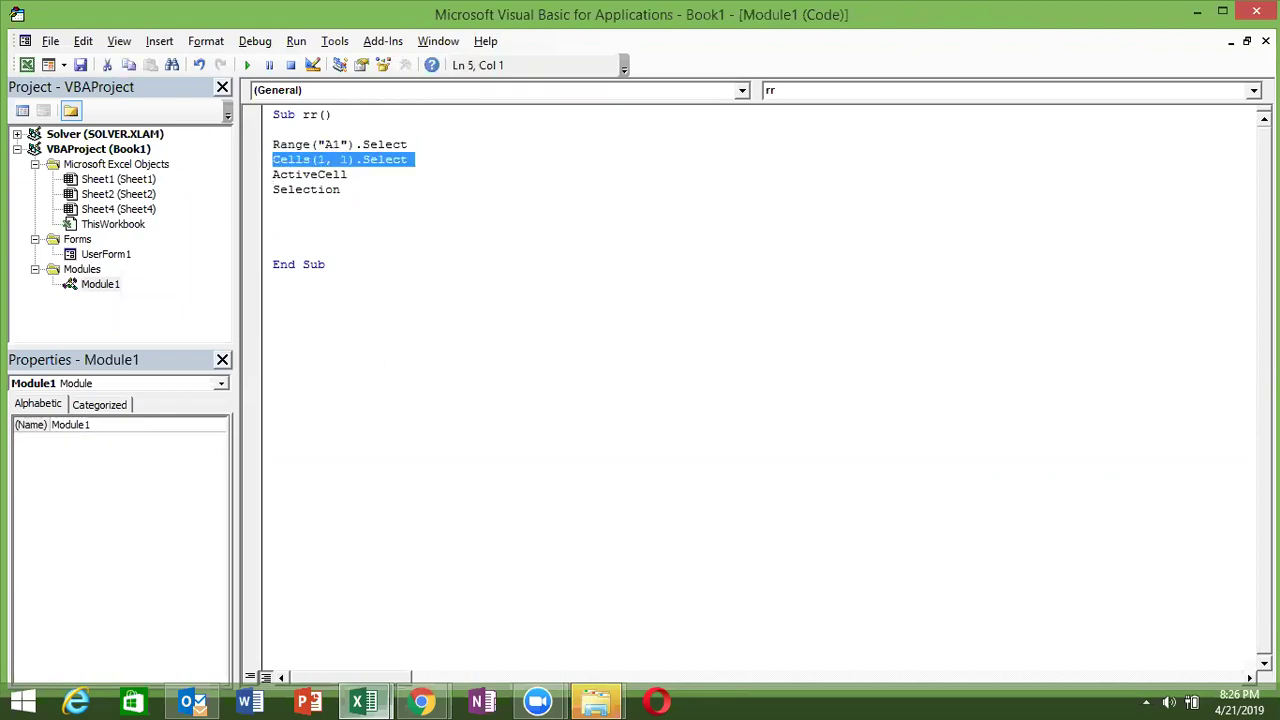
key("Right")
key("shift+Down")
key("Right")
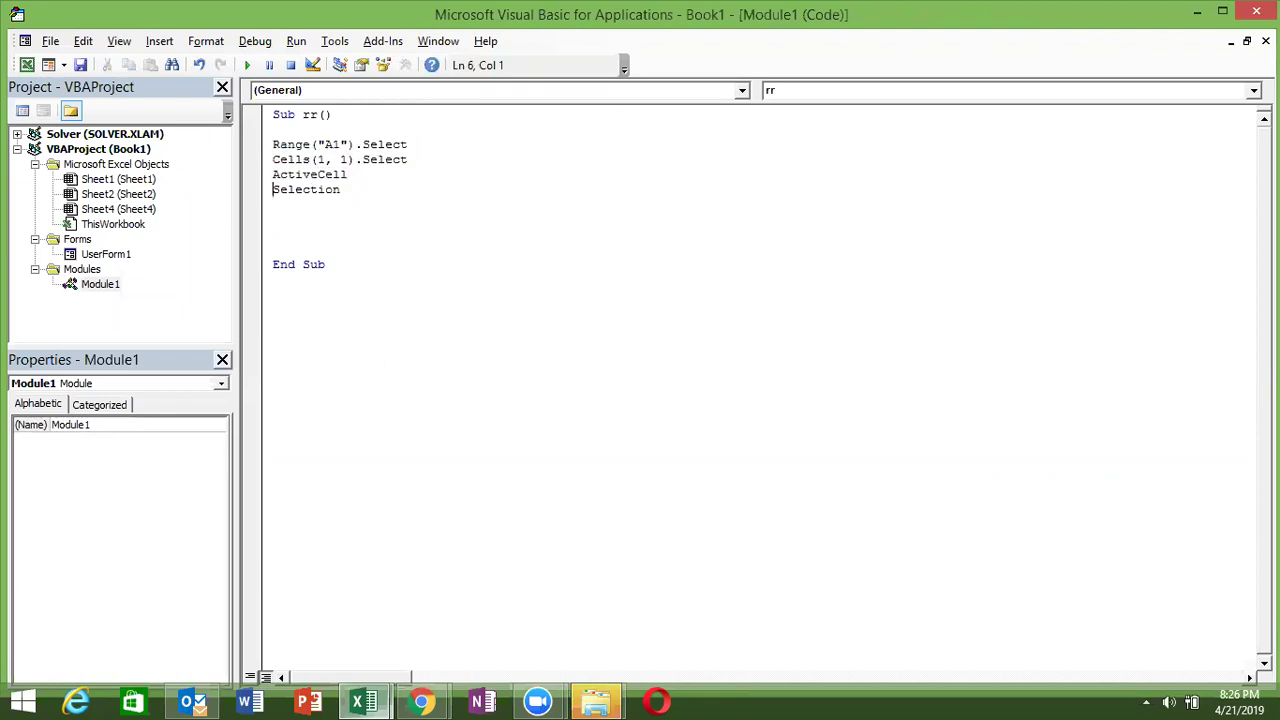
key("shift+Down")
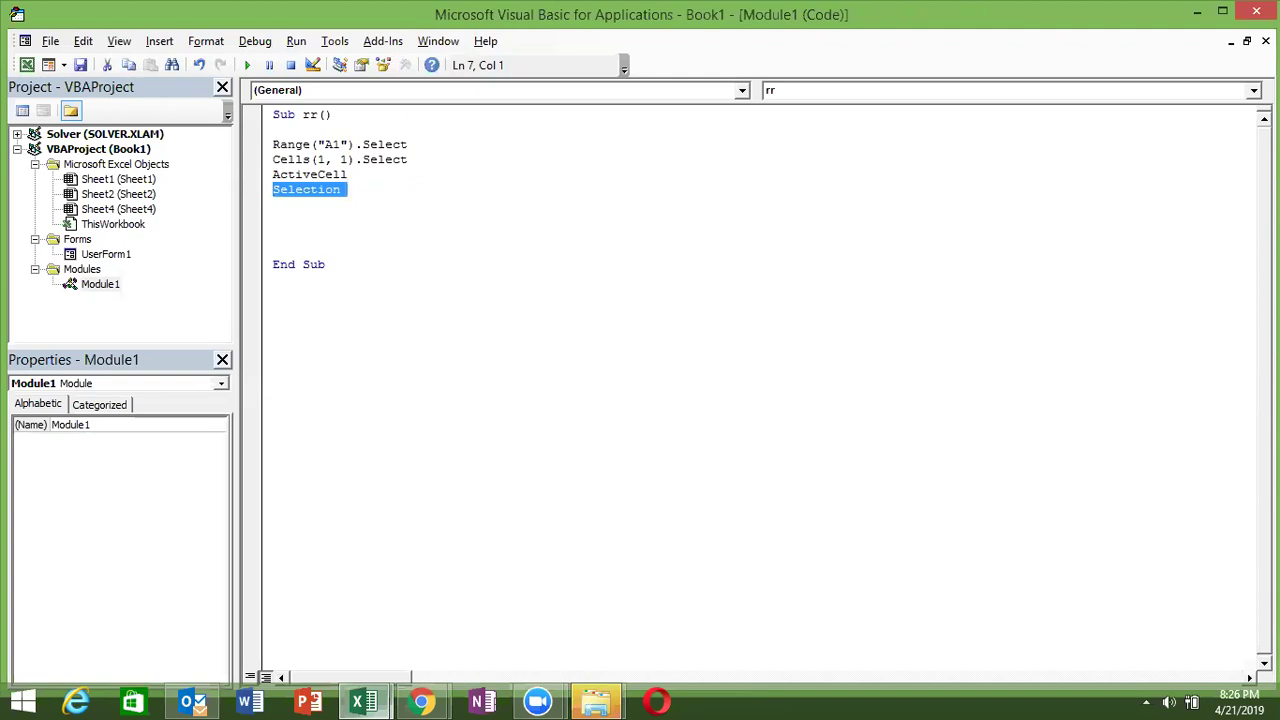
key("Right")
key("shift+Down")
key("Right")
key("Return")
key("alt+Tab")
key("alt+Tab")
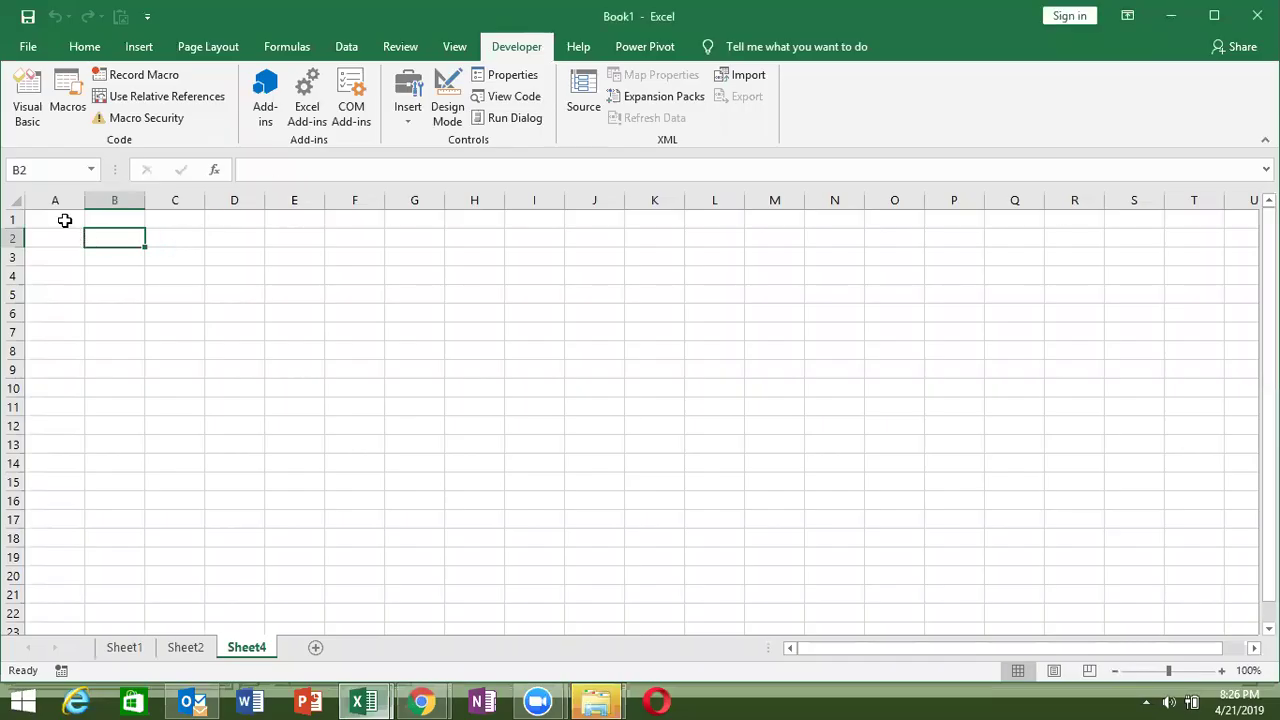
Select A1 and B3 on Sheet4, then add another Range("A1").Select line to rr
left_click(64, 220)
left_click(103, 251)
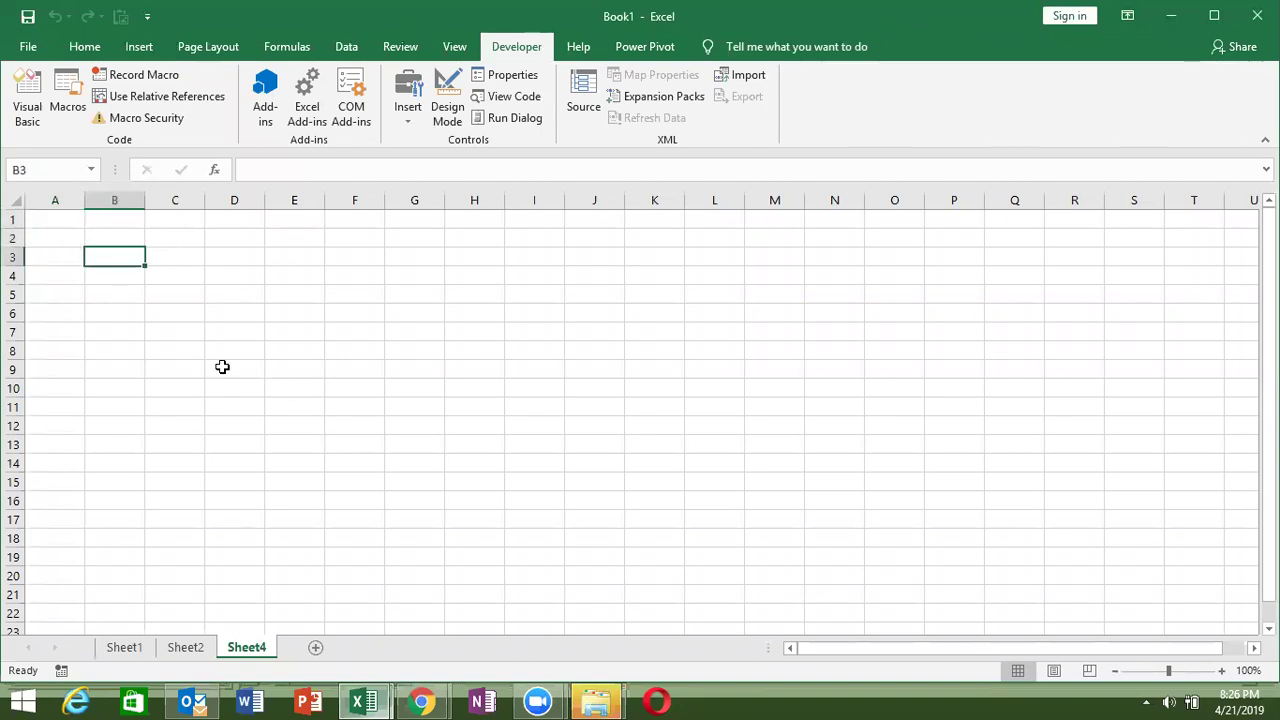
key("alt+Tab")
key("alt+Tab")
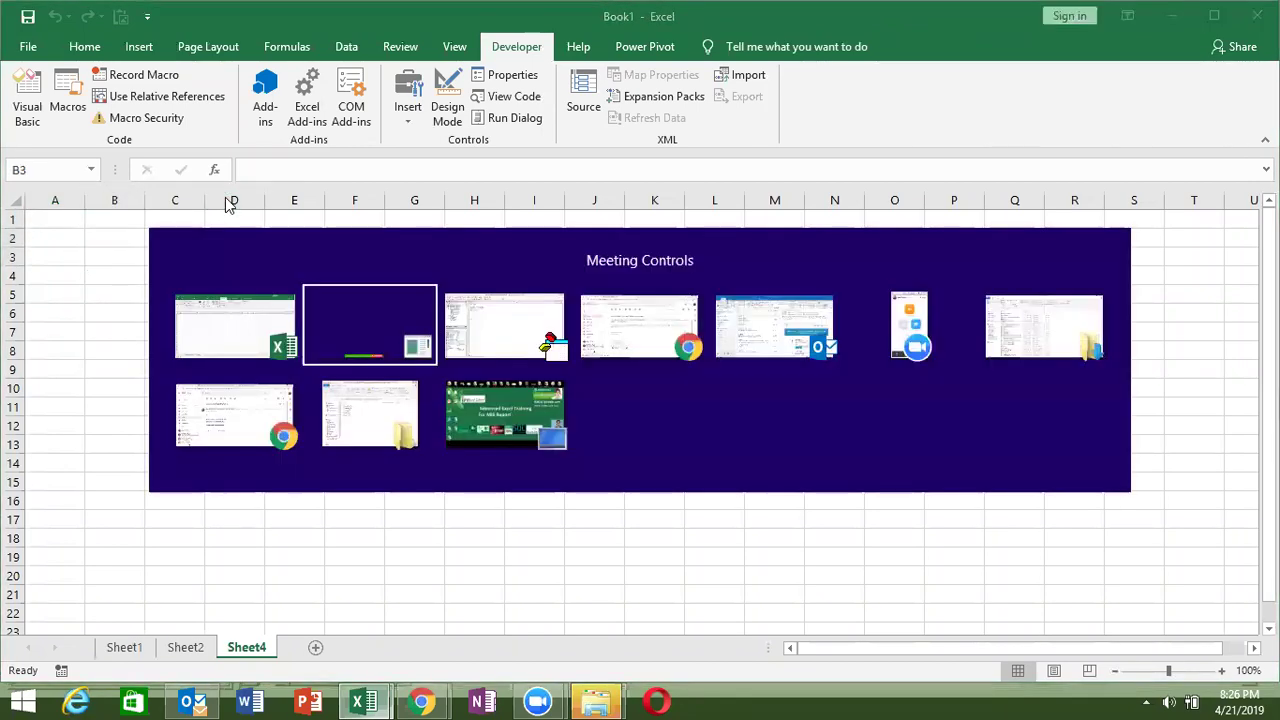
type("ran")
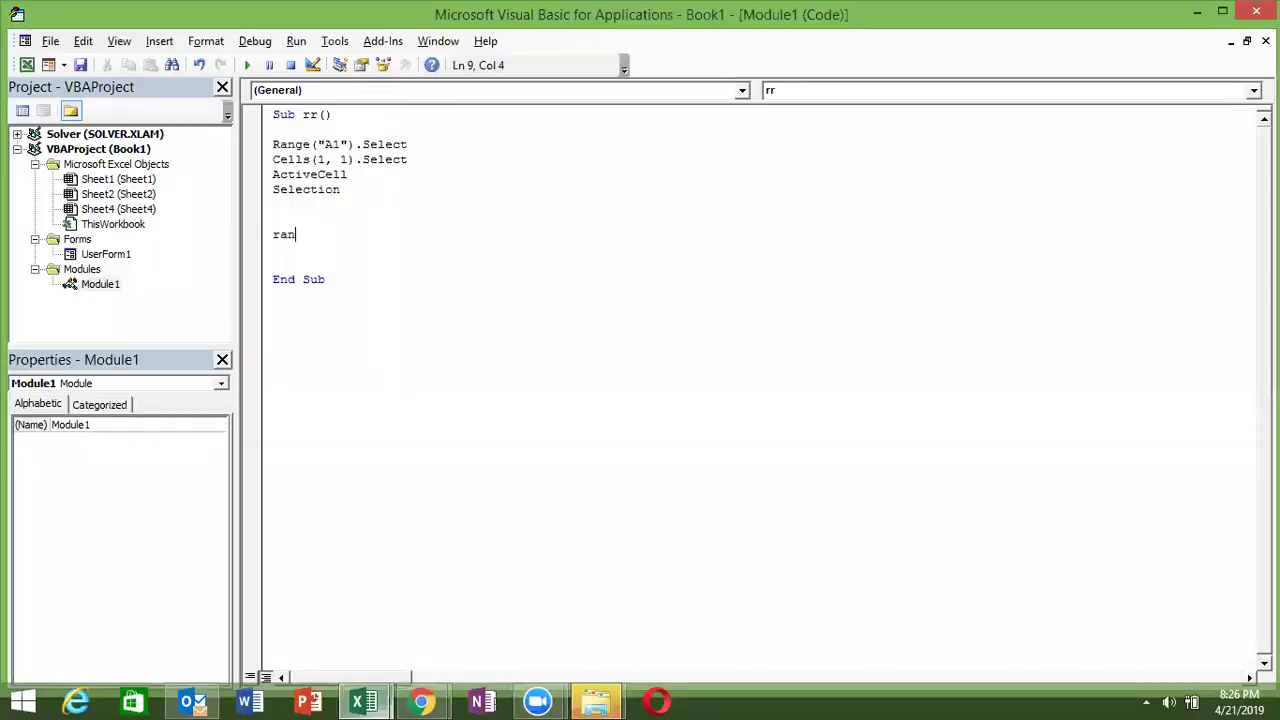
type("ge(\"A21")
key("BackSpace")
key("BackSpace")
type("1")
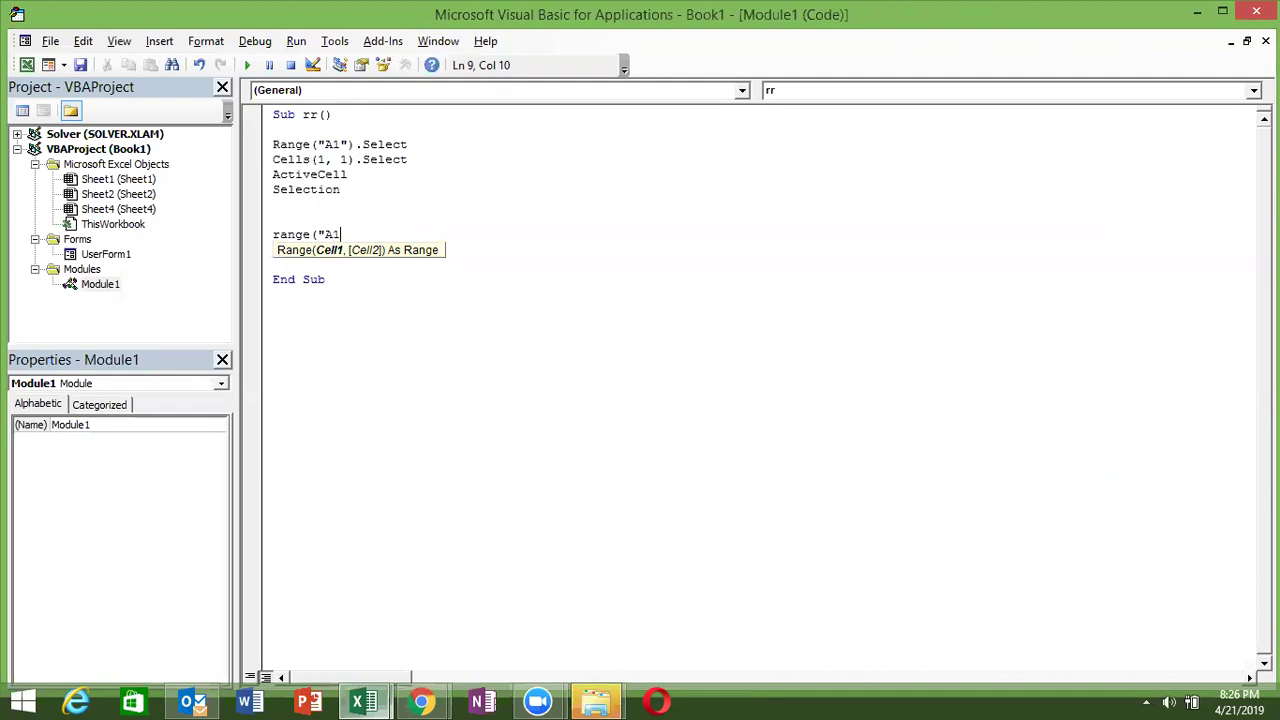
type("\").se")
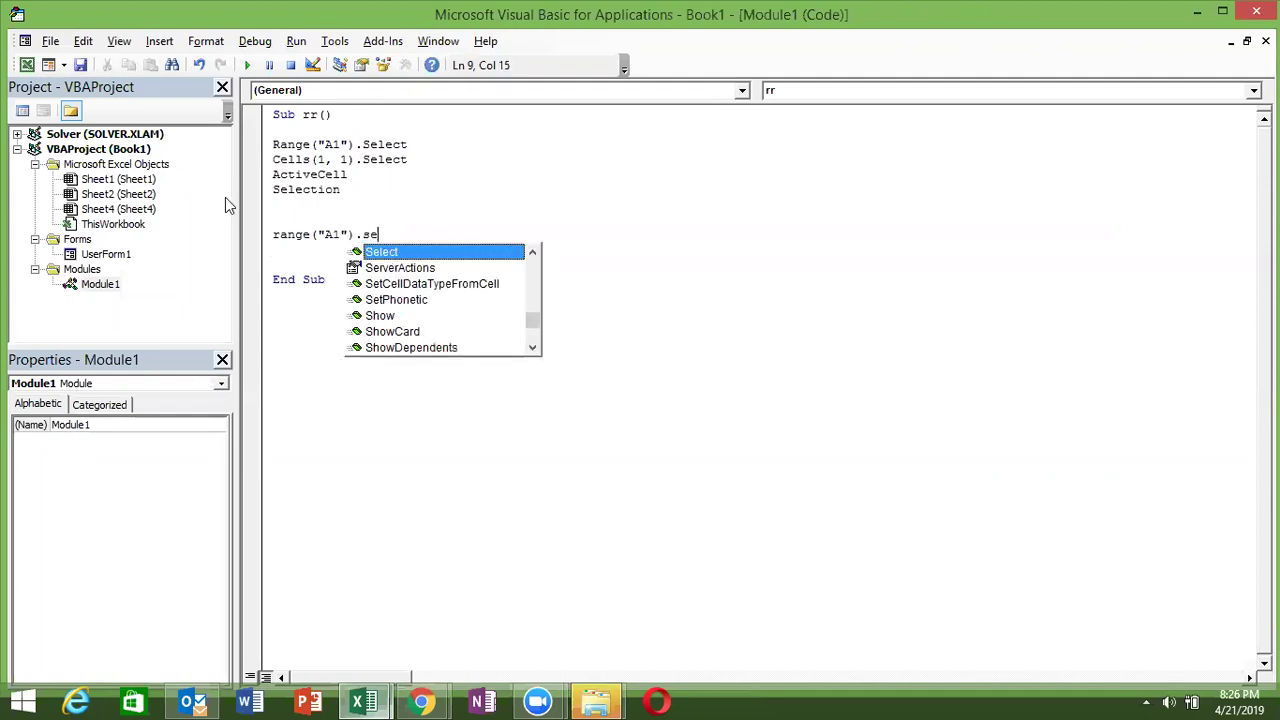
key("Return")
Back in Excel, select cells A1, B2 and C23 on Sheet4
key("alt+F11")
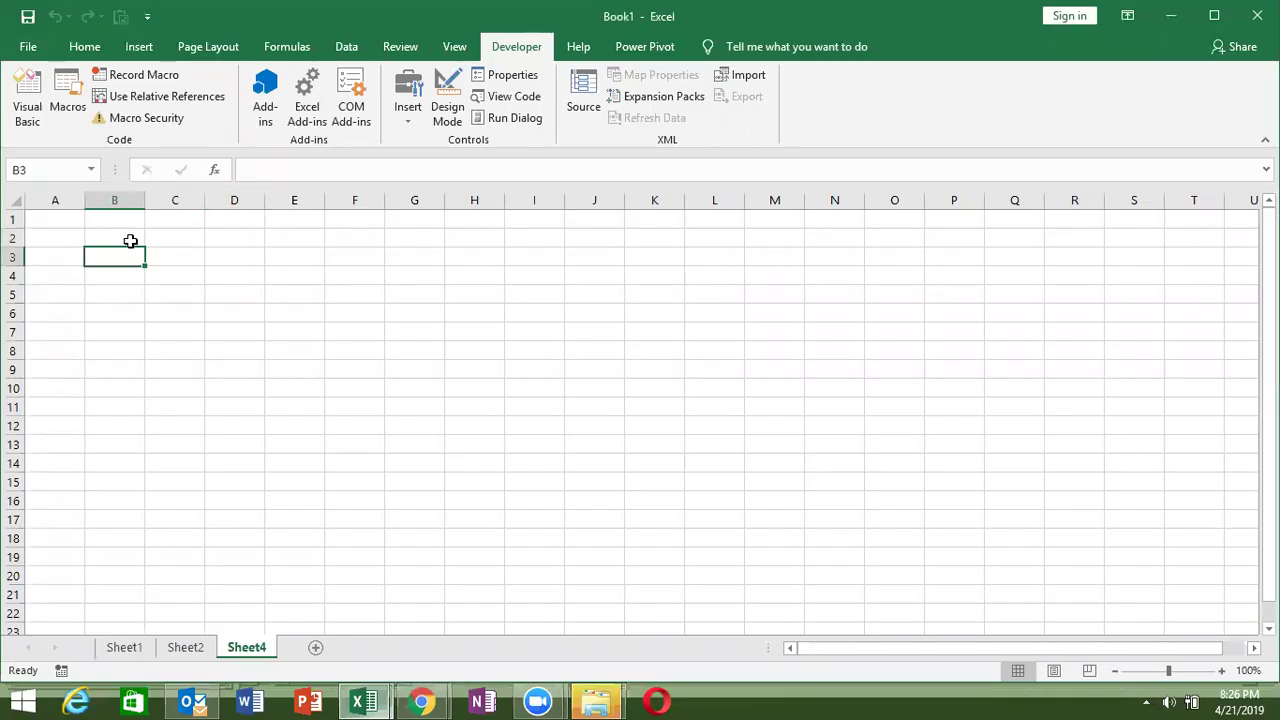
left_click(54, 221)
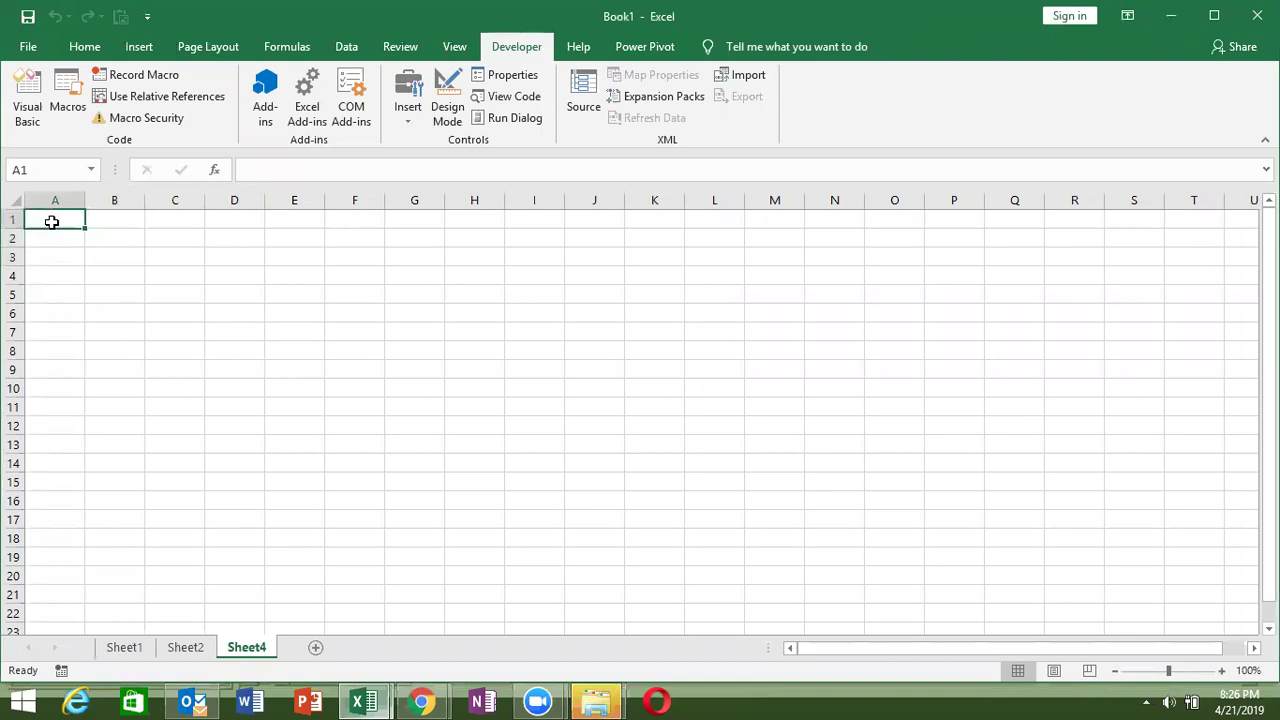
left_click(111, 241)
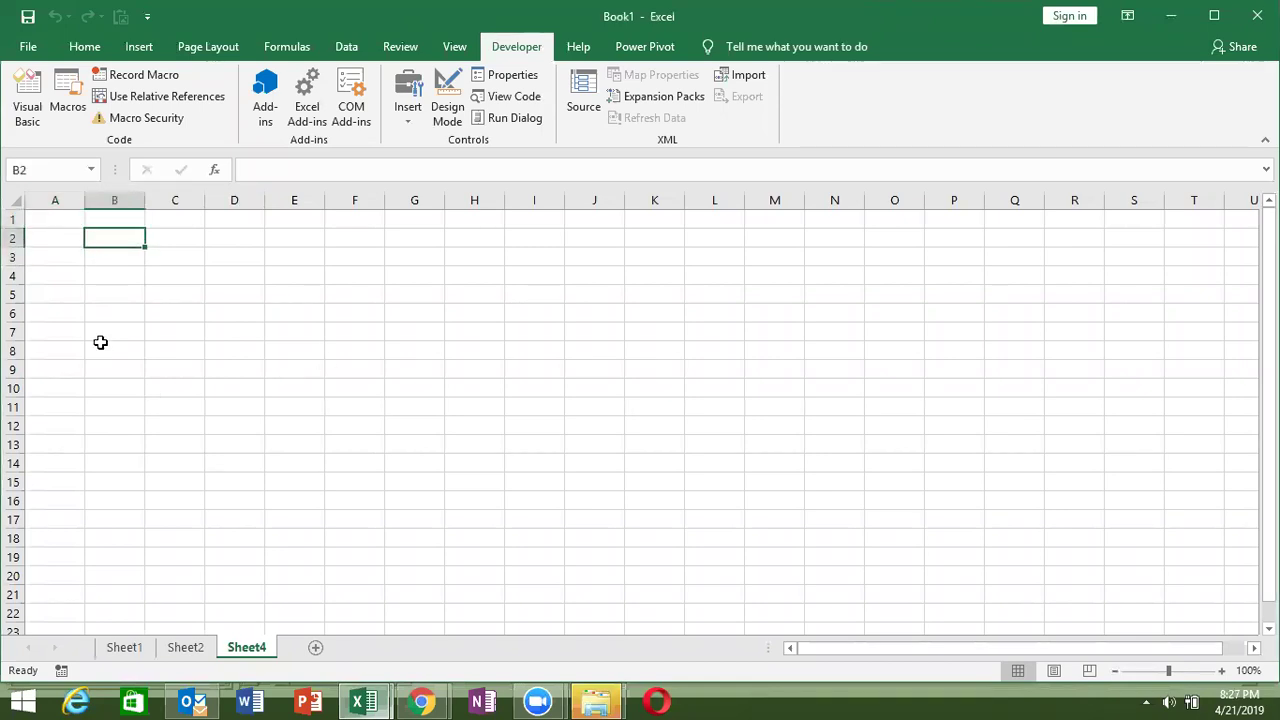
left_click(180, 631)
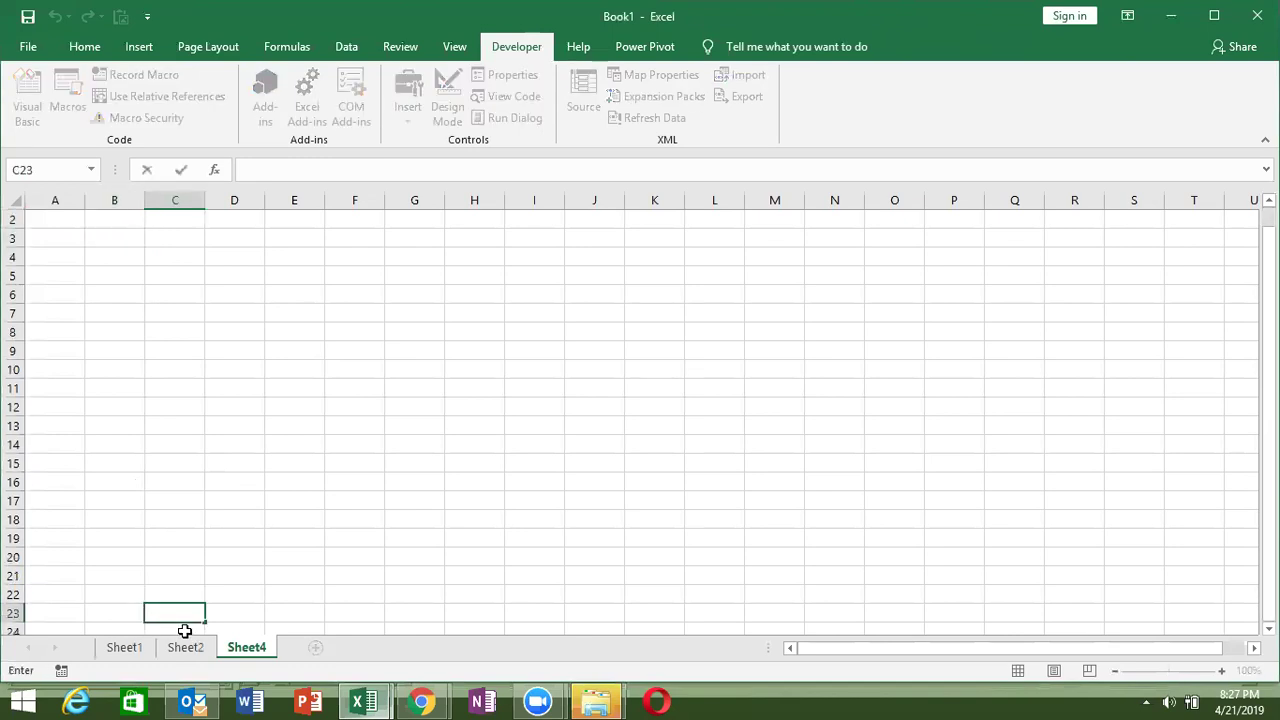
Select cell D16 on the empty Sheet4 and return to the macro code with Alt+F11
left_click(208, 478)
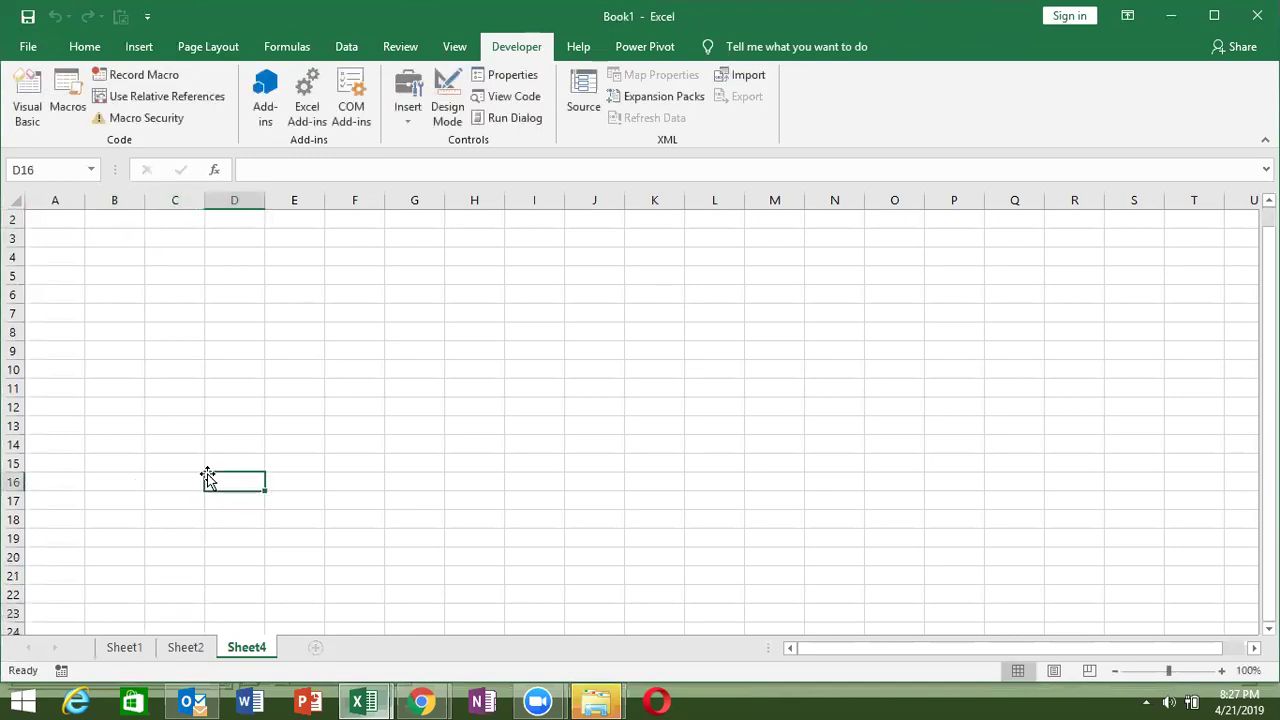
key("alt+F11")
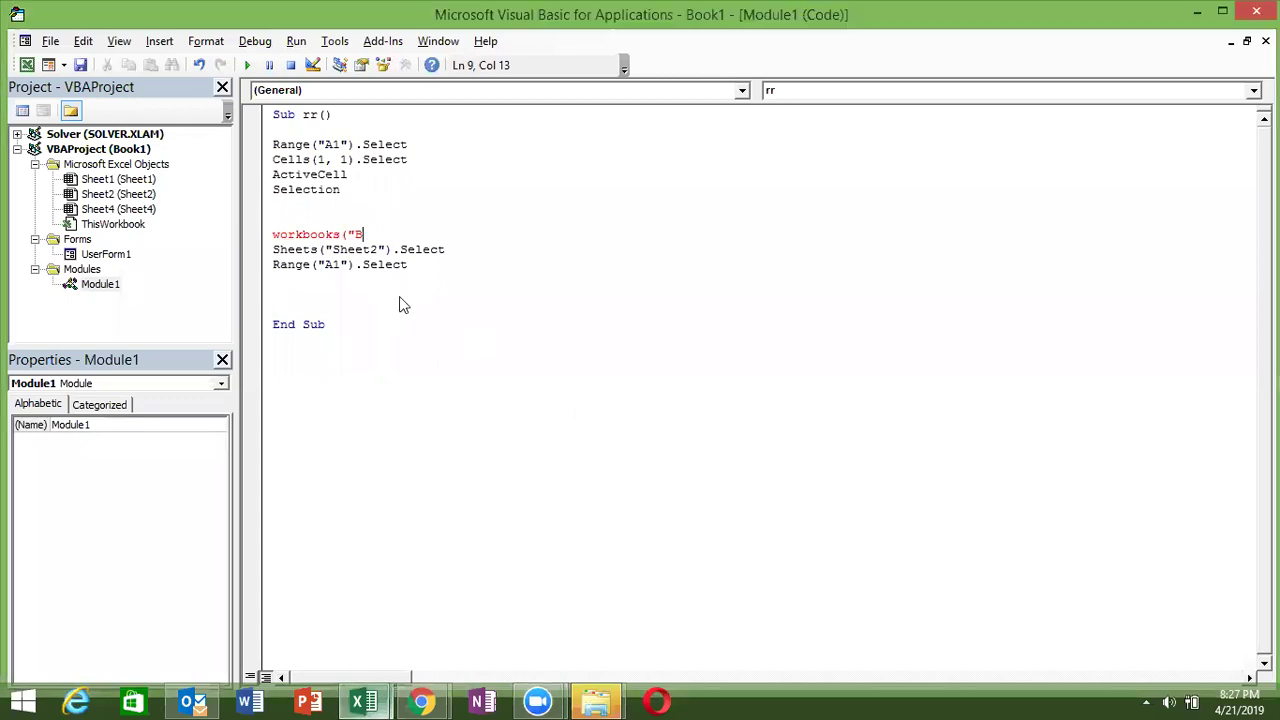
Dismiss the compile error and complete the line as Workbooks("Book1.xslm").Activate
left_click(401, 300)
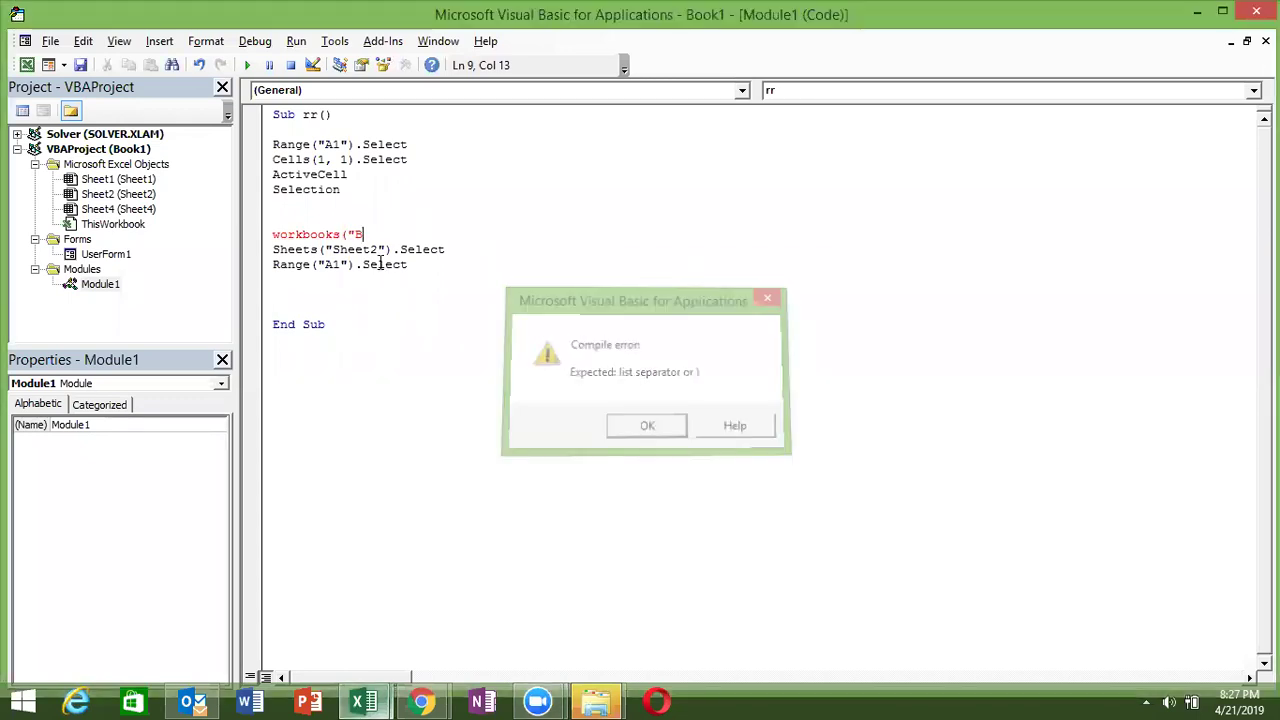
type("oo")
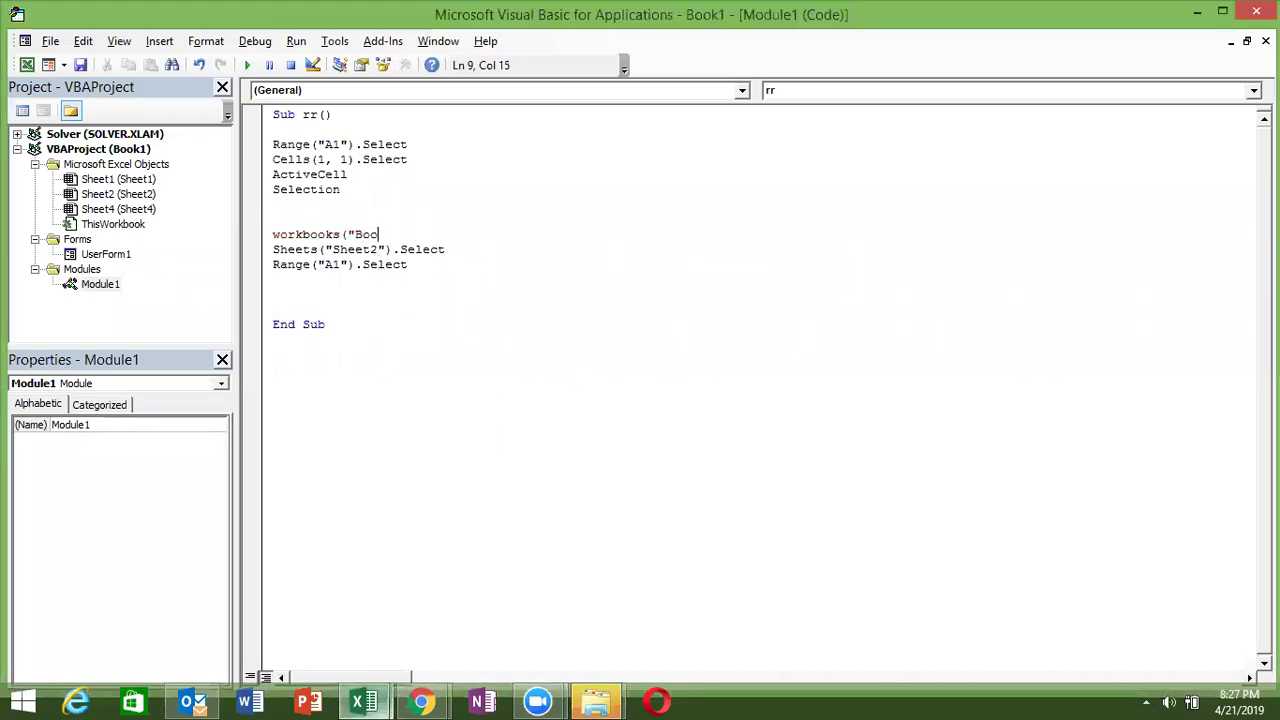
type("k1.xslx")
key("BackSpace")
type("m\").s")
key("BackSpace")
type("ac")
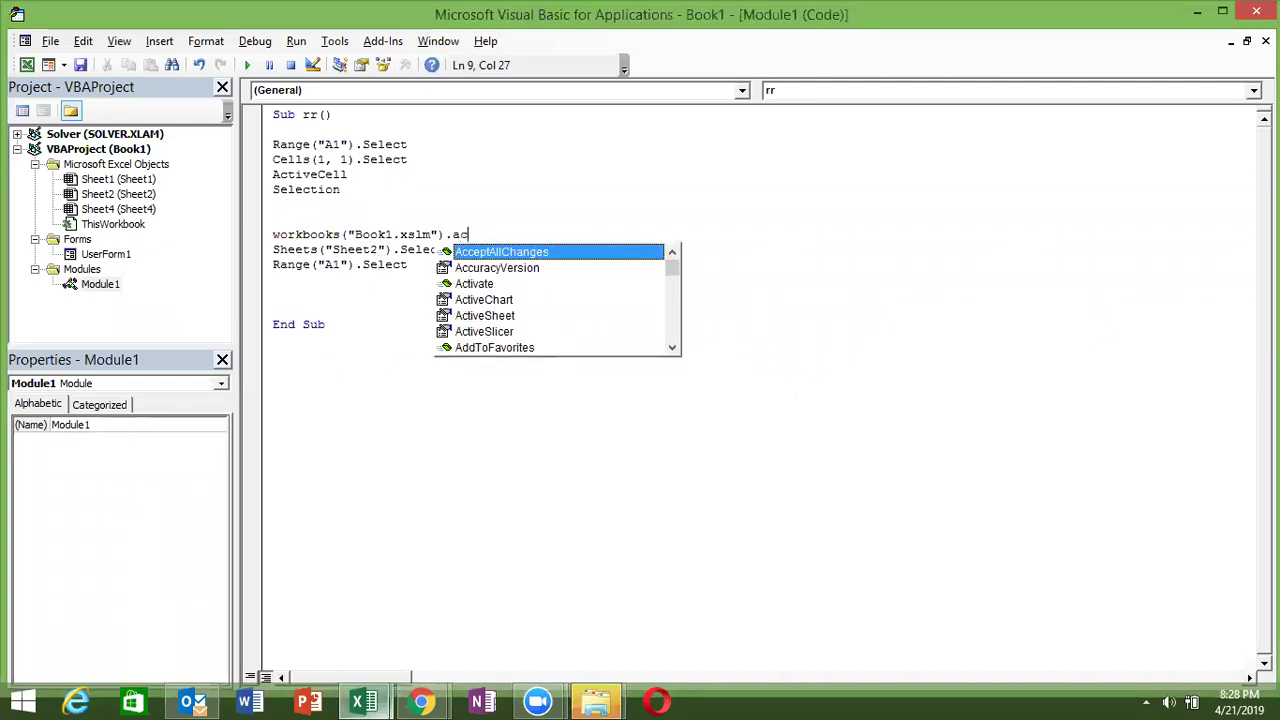
type("t")
key("Tab")
Highlight the Sheets("Sheet2").Select line and add blank lines before End Sub
key("Down")
key("Up")
key("shift+Down")
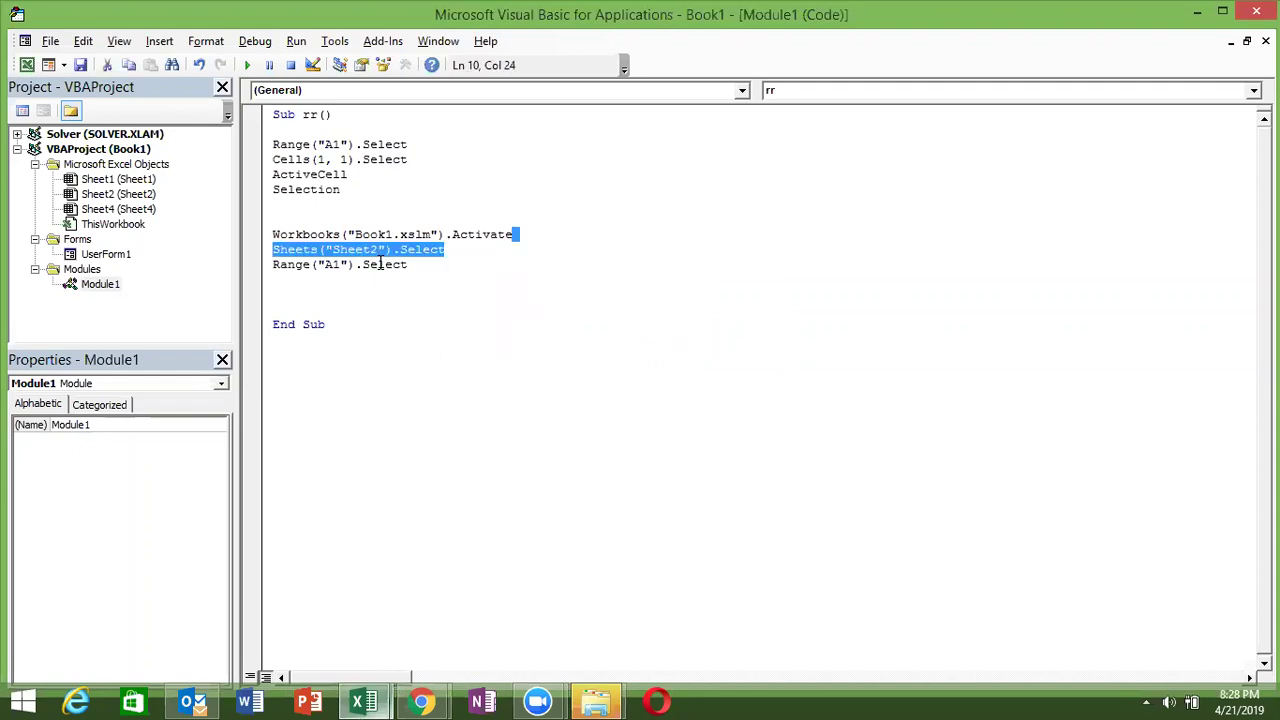
key("Down")
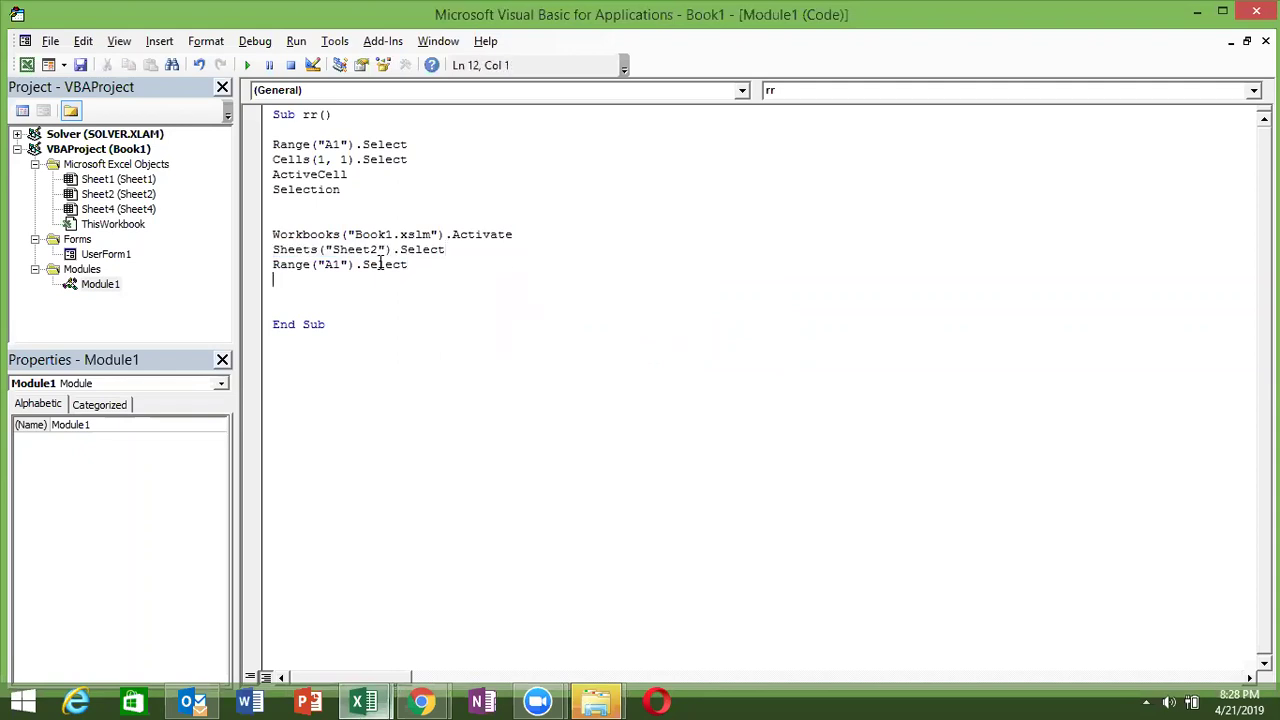
key("Return")
key("Return")
key("Return")
key("Return")
key("Return")
key("Return")
key("Return")
Highlight the Workbooks, Sheets and Range lines together, add a blank line, and return to Excel
key("Up")
key("Up")
key("Up")
key("Up")
key("Up")
key("Up")
key("Up")
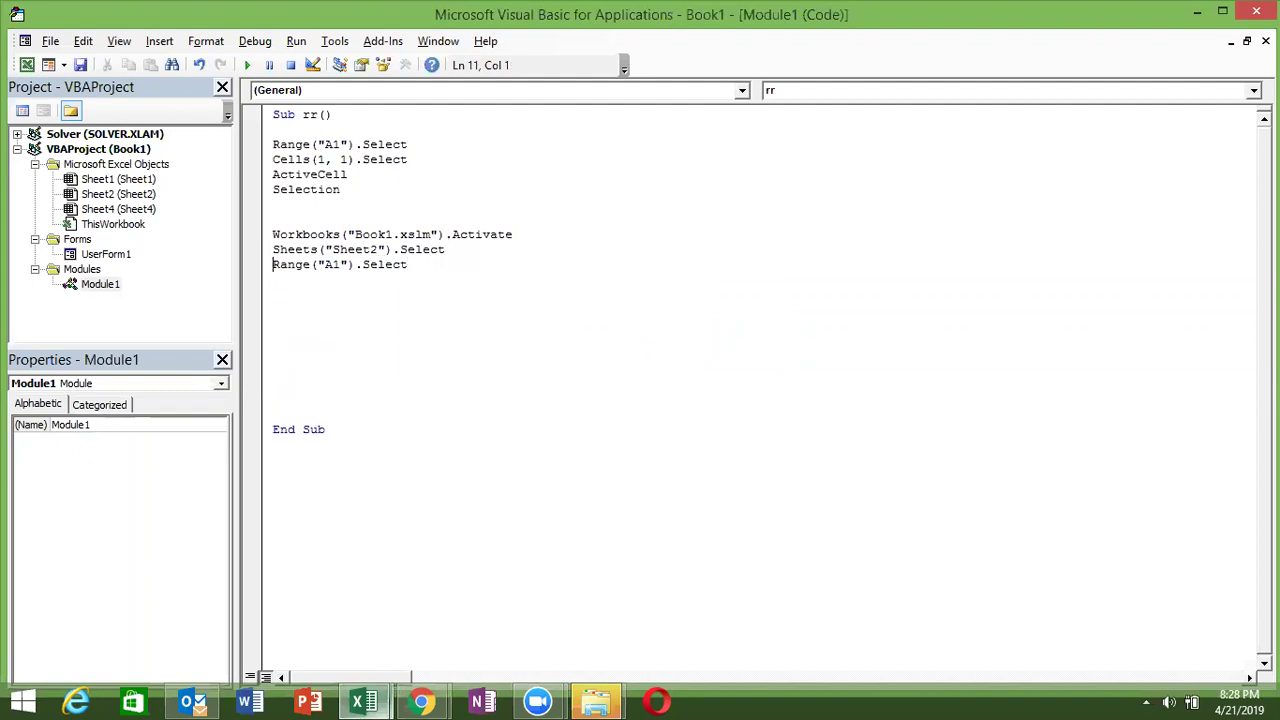
key("shift+Down")
key("Up")
key("shift+Down")
key("Up")
key("shift+Down")
key("shift+Down")
key("Up")
key("shift+Down")
key("shift+Down")
key("shift+Down")
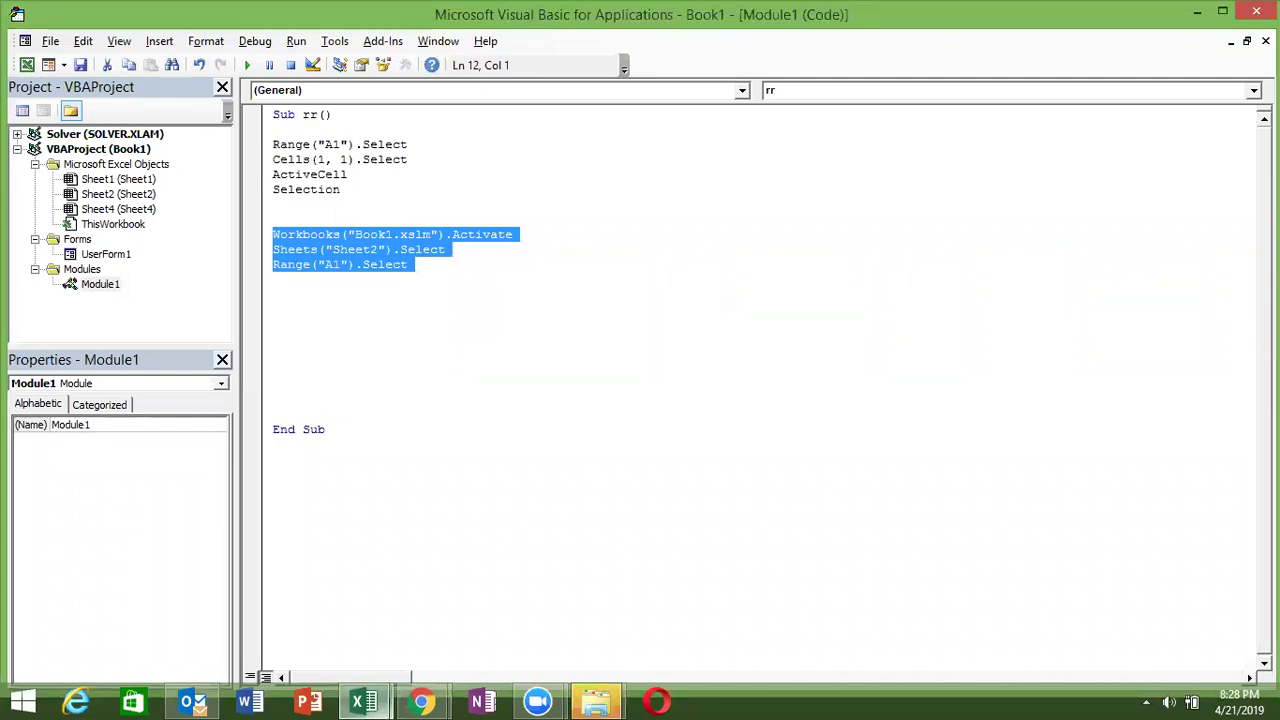
key("Down")
key("Return")
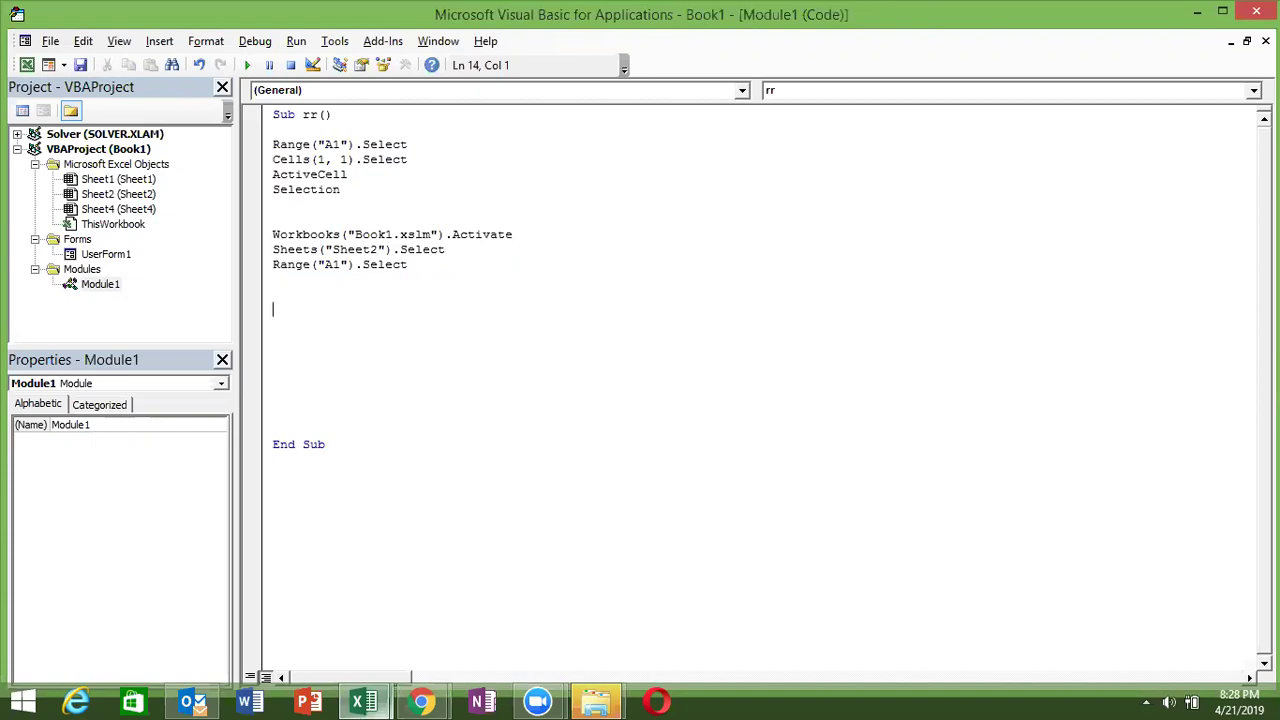
key("alt+Tab")
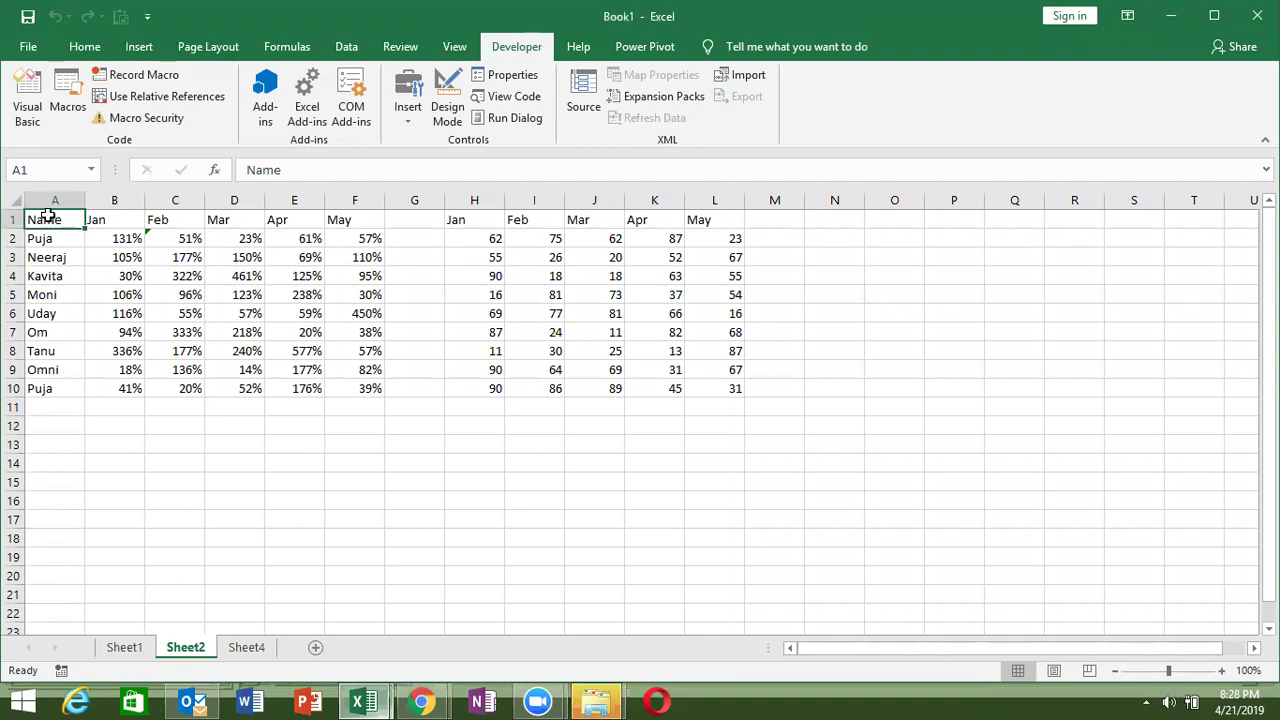
Select the A1:F10 table, then clear the contents of columns H through M
left_click_drag(47, 215, 362, 388)
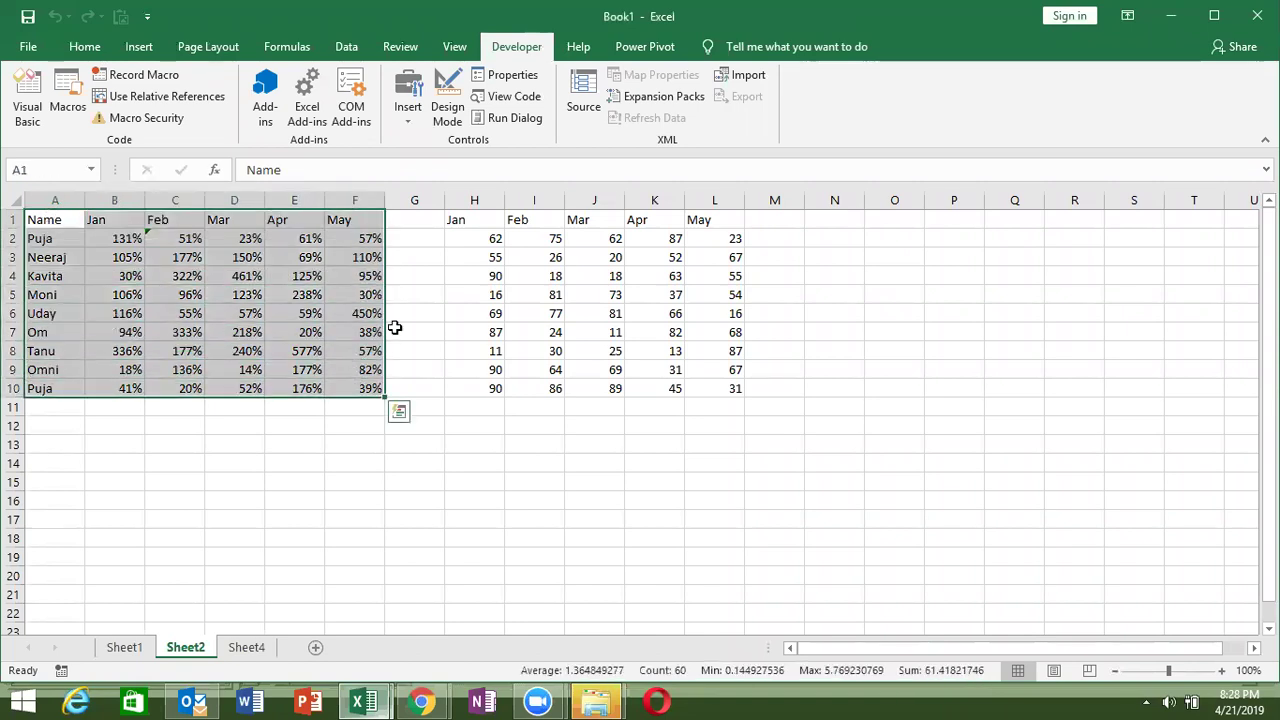
left_click_drag(474, 200, 621, 197)
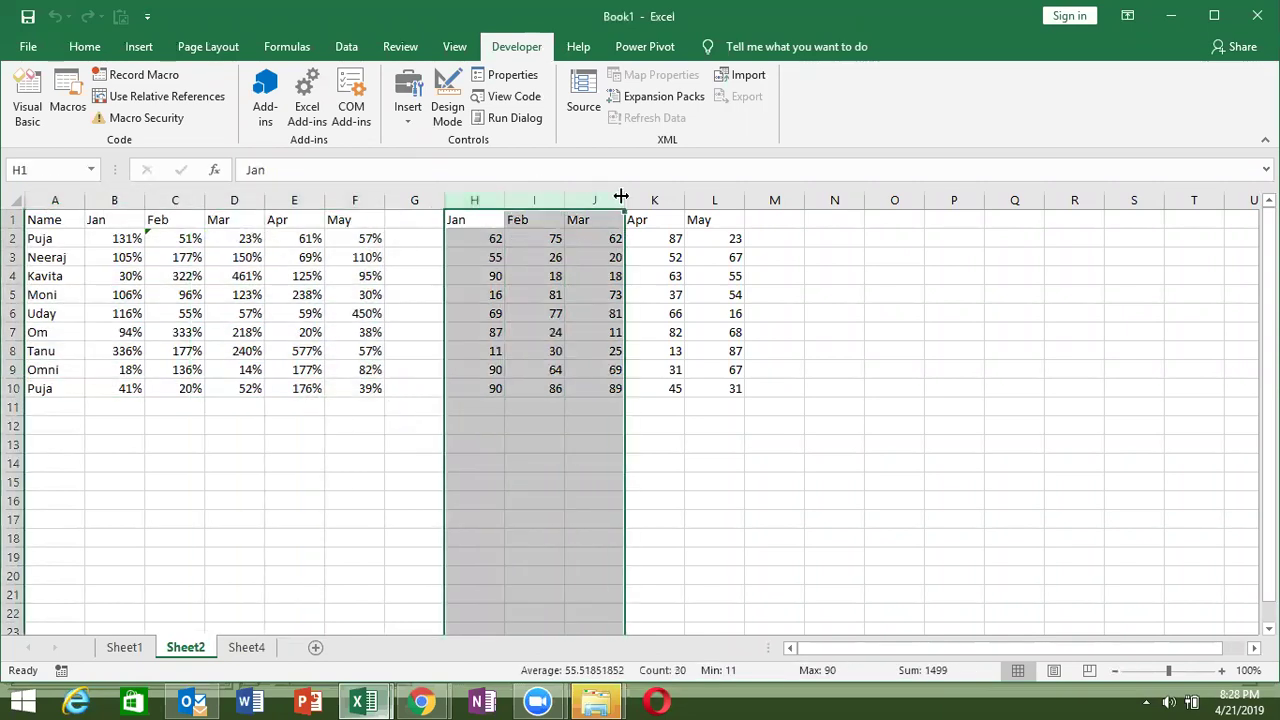
key("shift+Right")
key("shift+Right")
key("shift+Right")
key("Delete")
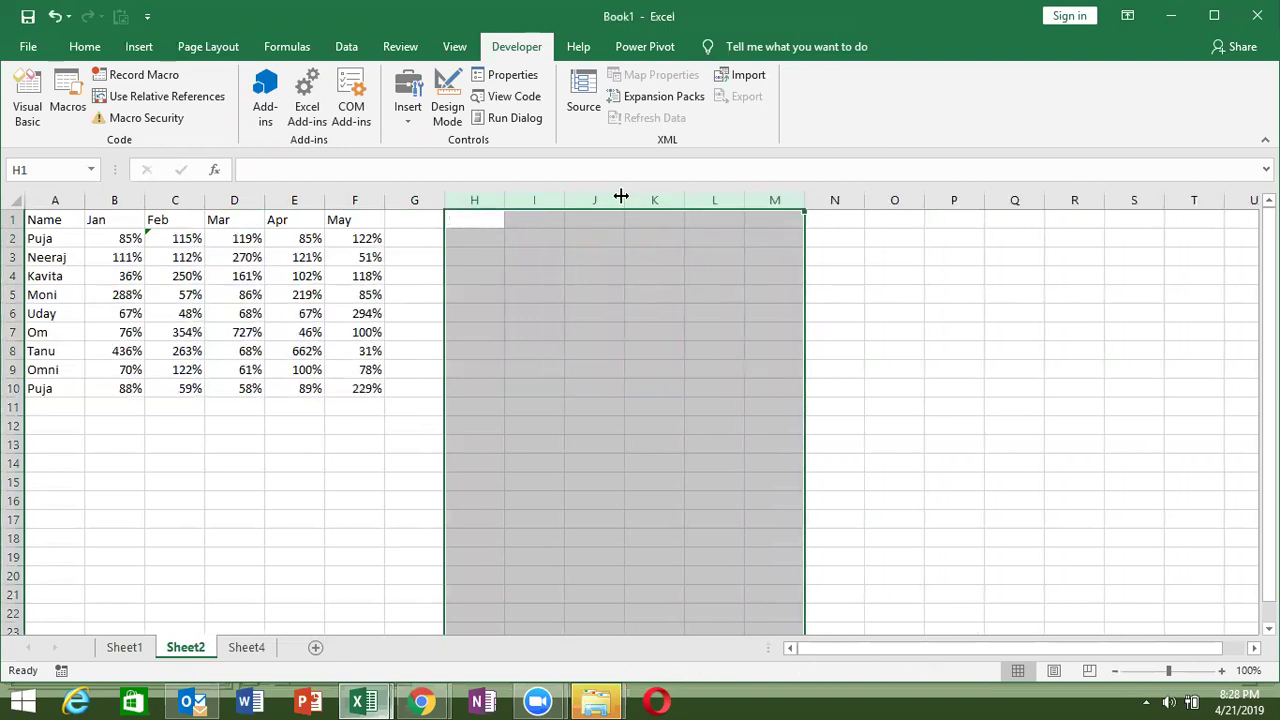
Check cell D3, go back to A1, and toggle to the VBA editor and back
left_click(224, 252)
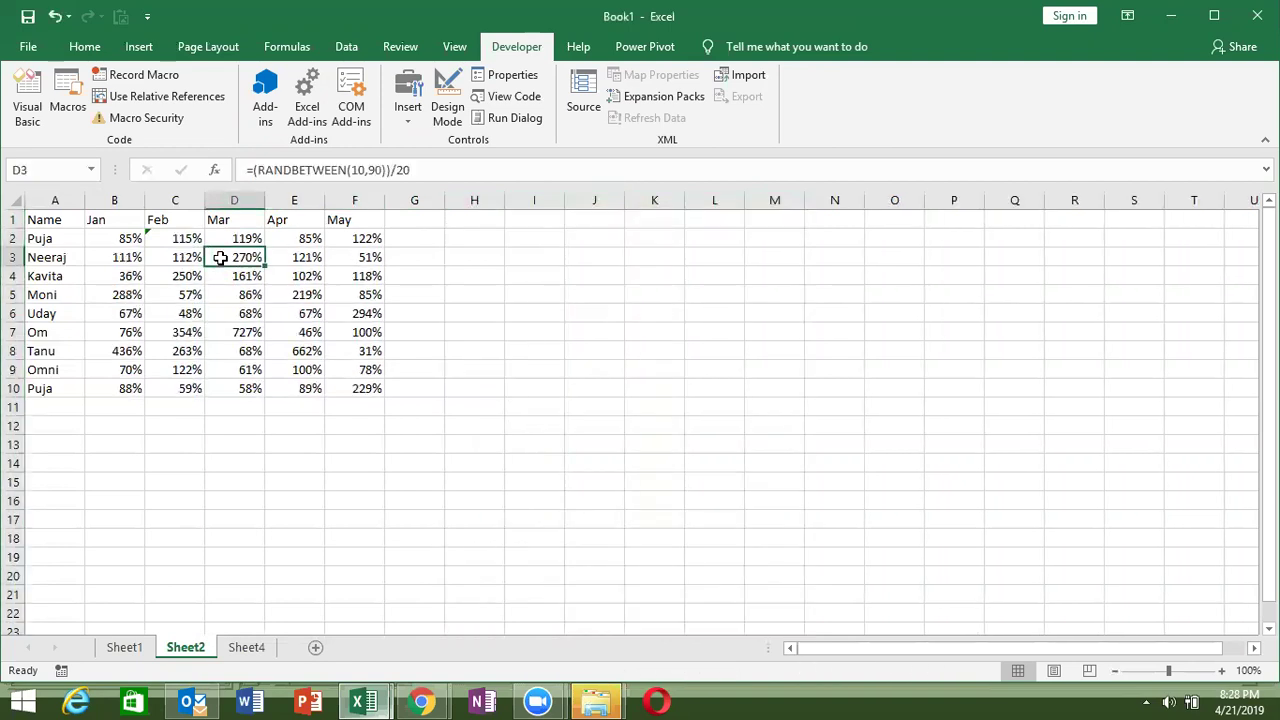
left_click(63, 219)
key("alt+Tab")
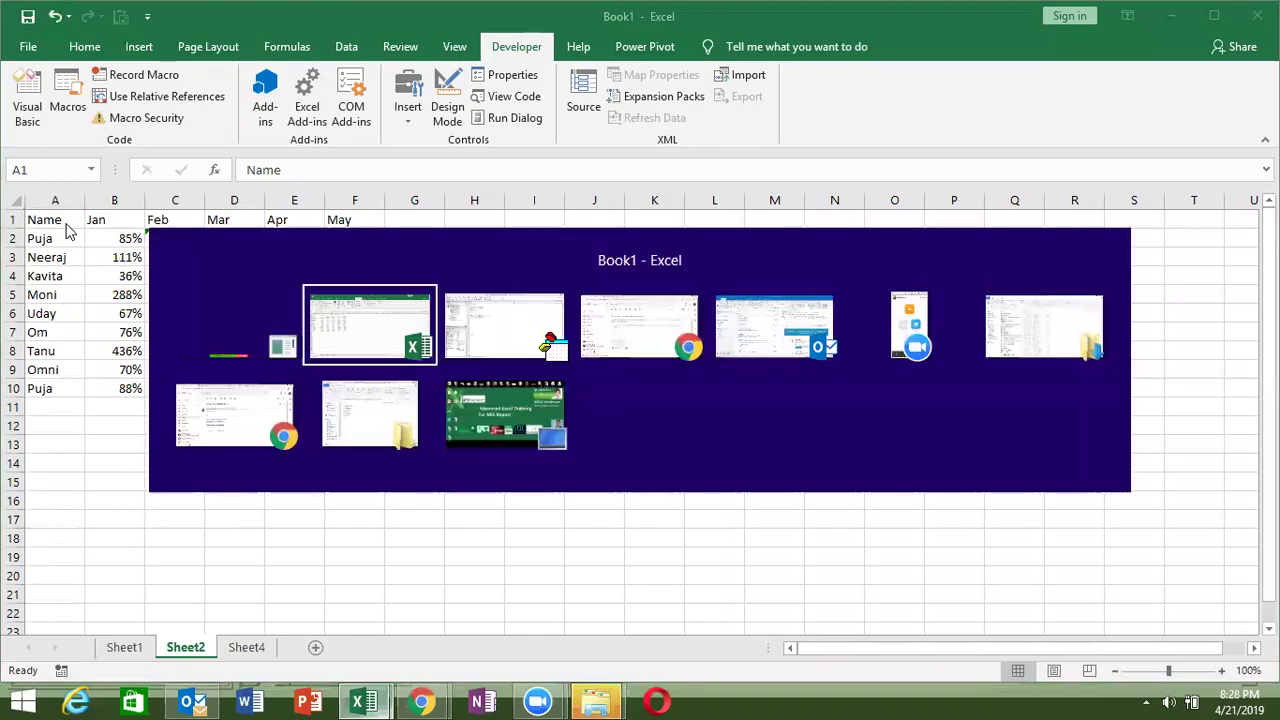
key("alt+Tab")
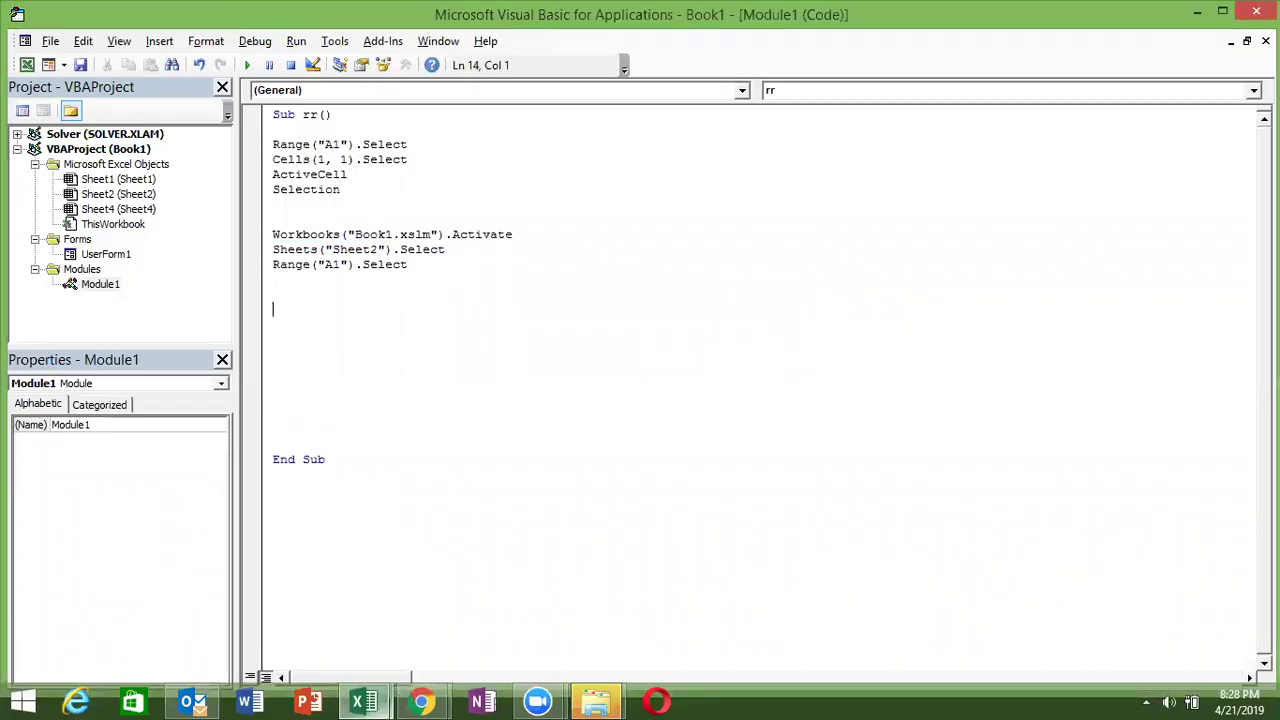
key("alt+Tab")
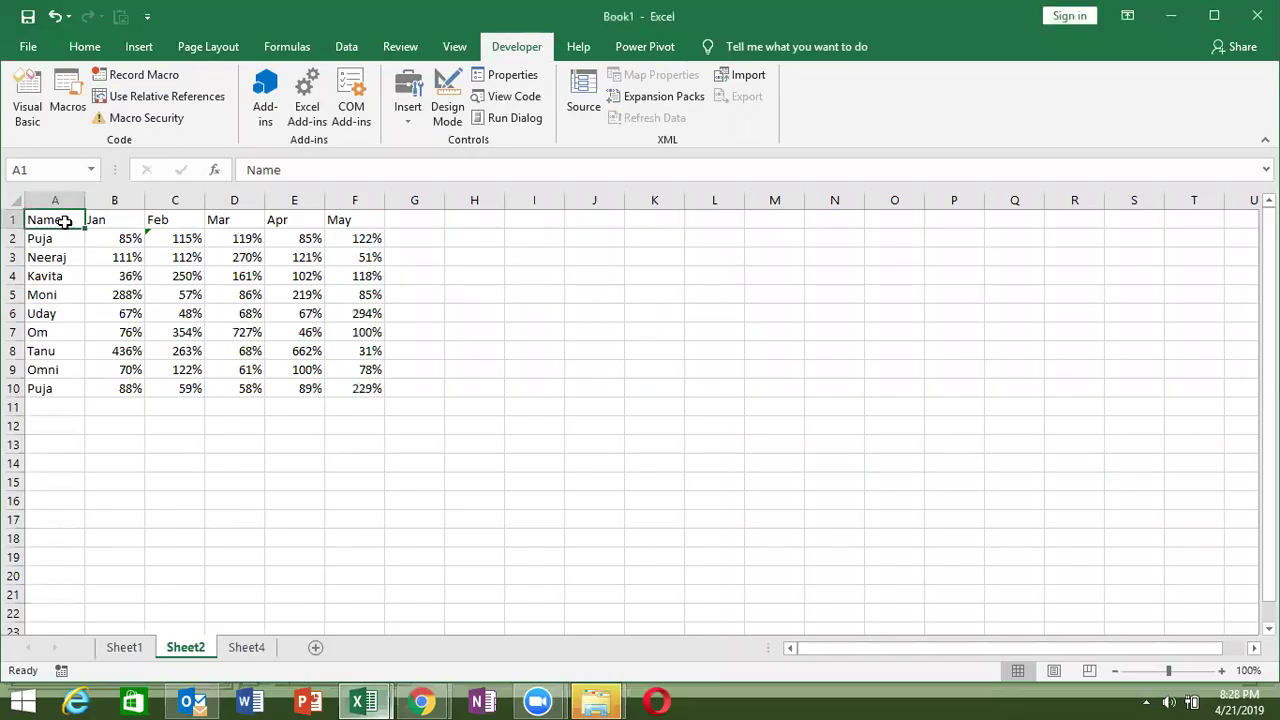
left_click(372, 441)
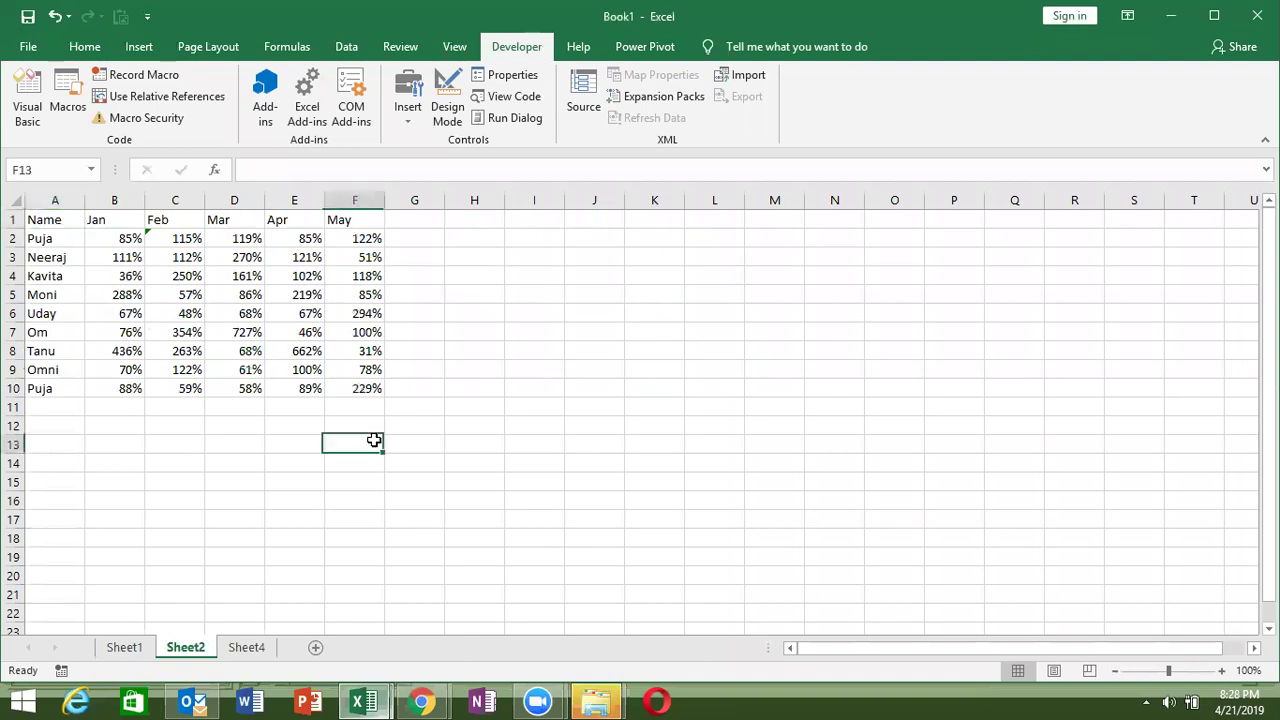
type("=sum(")
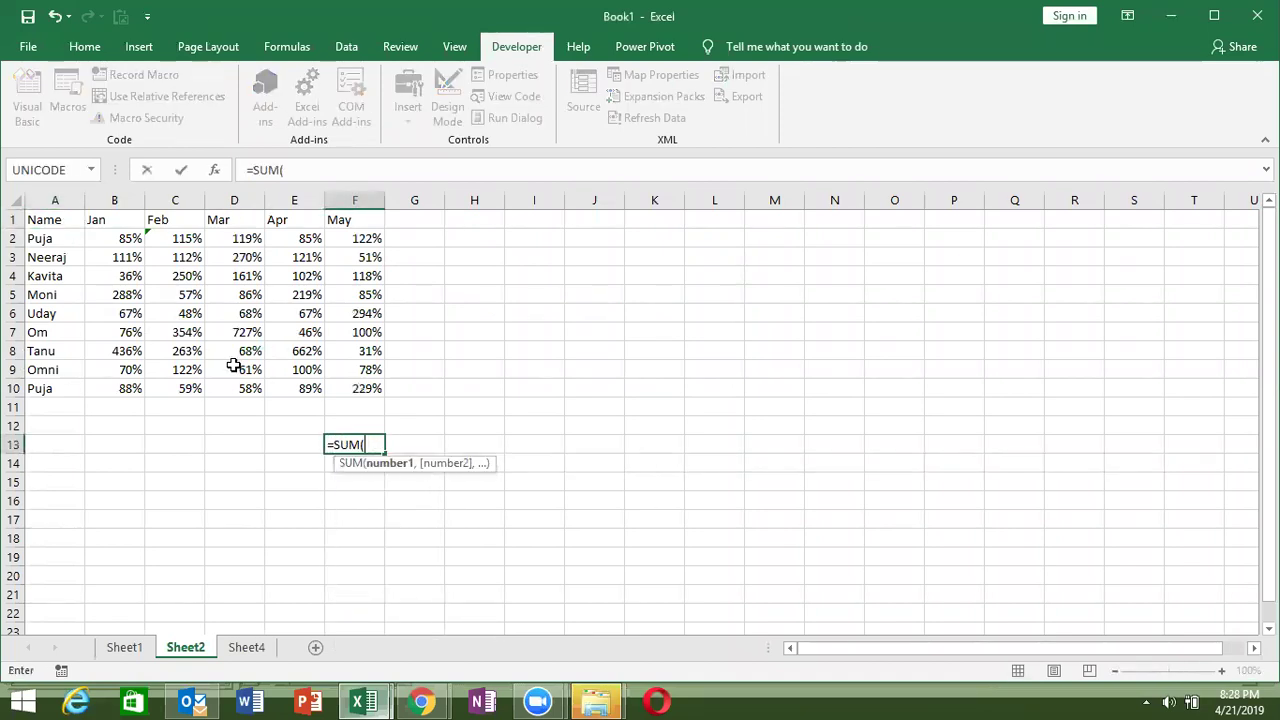
mouse_move(46, 219)
left_mouse_down()
mouse_move(369, 351)
mouse_move(383, 385)
left_mouse_up()
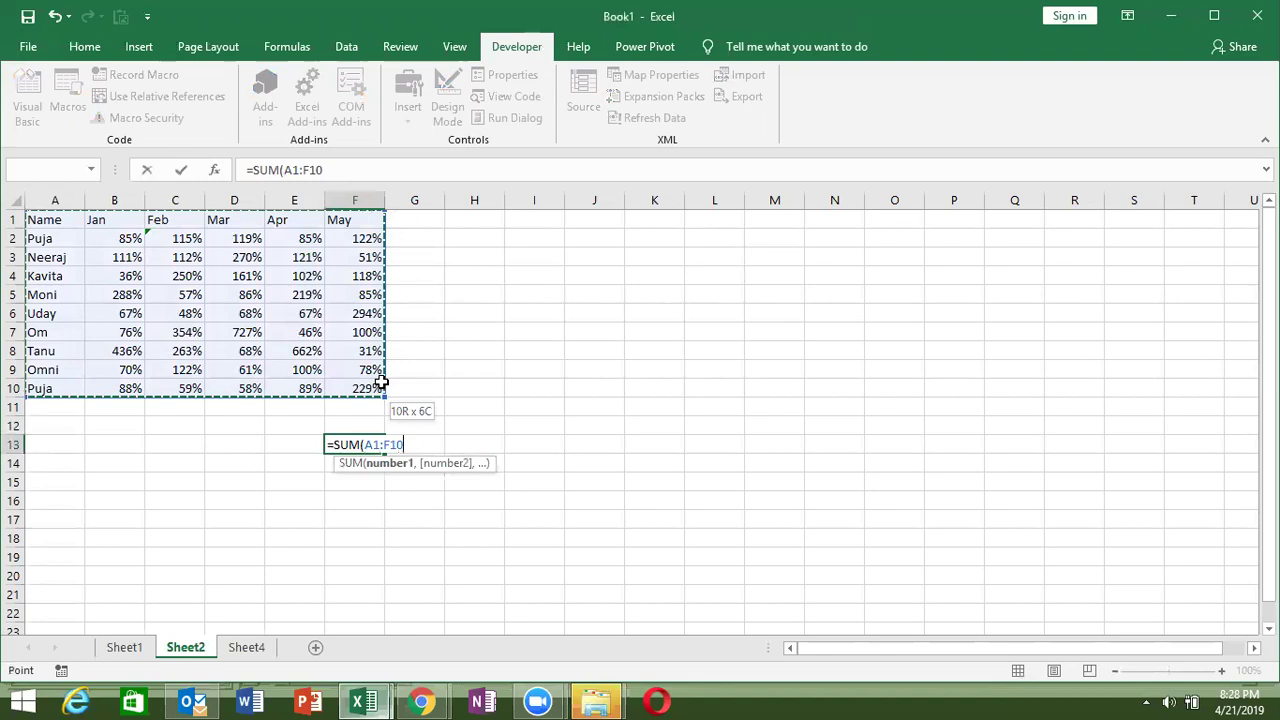
key("Escape")
key("alt+Tab")
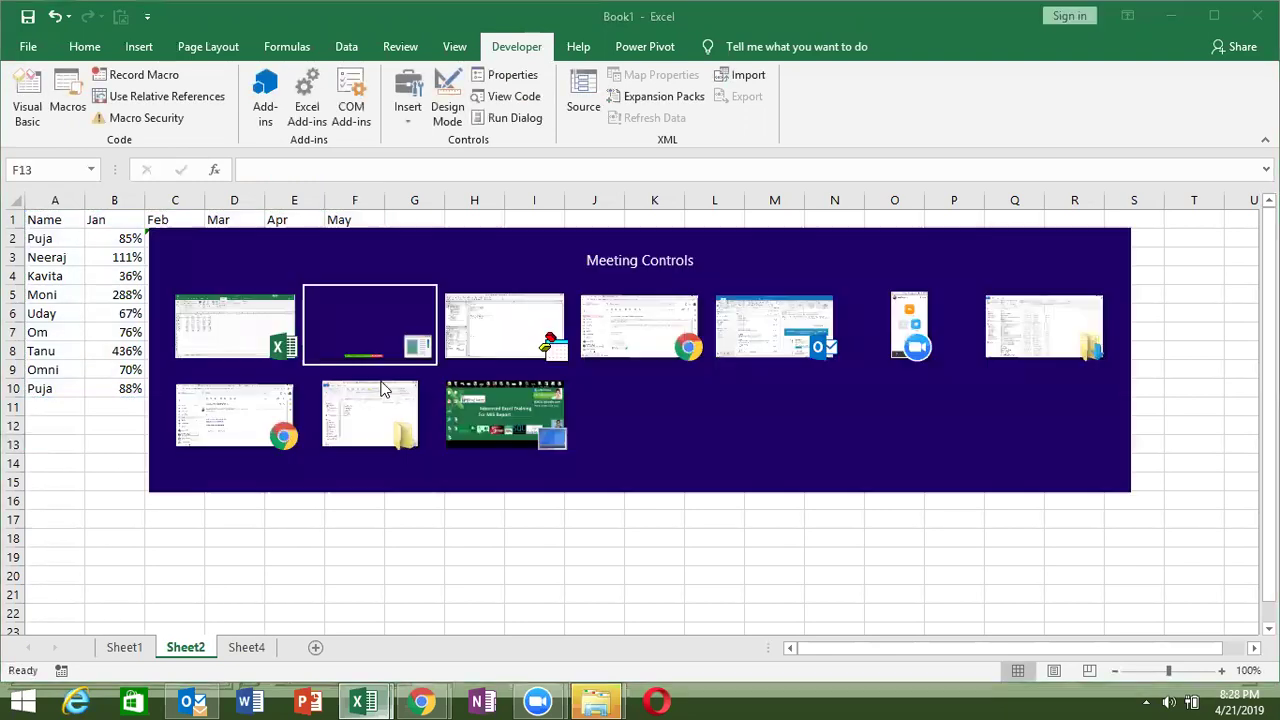
key("alt+Tab")
Add Range("A1:F10").Select and Range("A1", "F10").Select lines with no blank line between them
type("range")
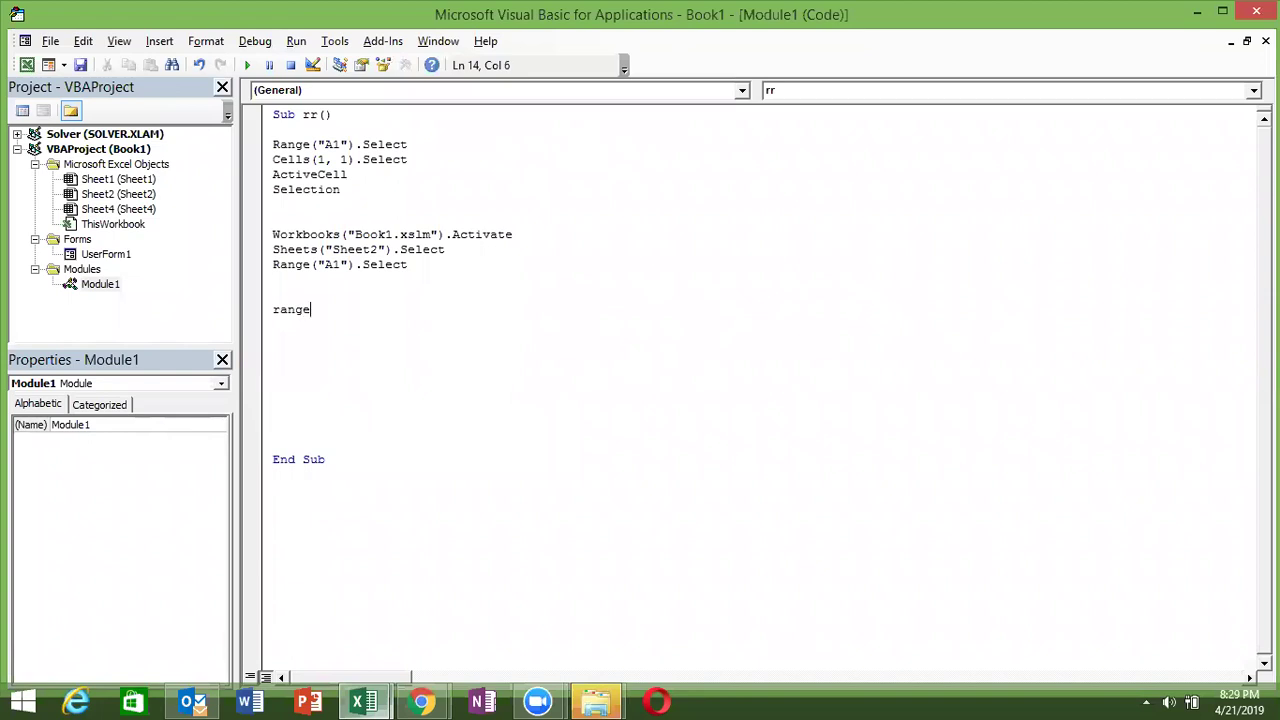
type("(\"A1:F10\").")
type("se")
key("Return")
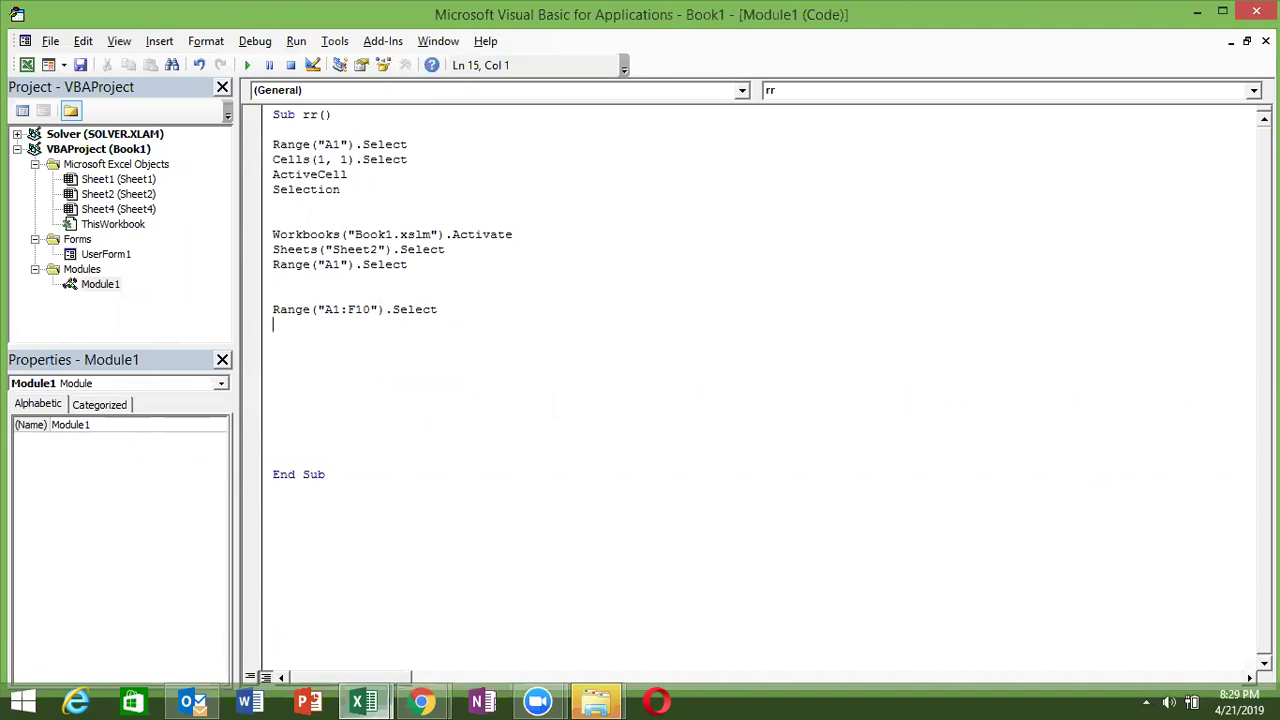
key("Return")
type("range")
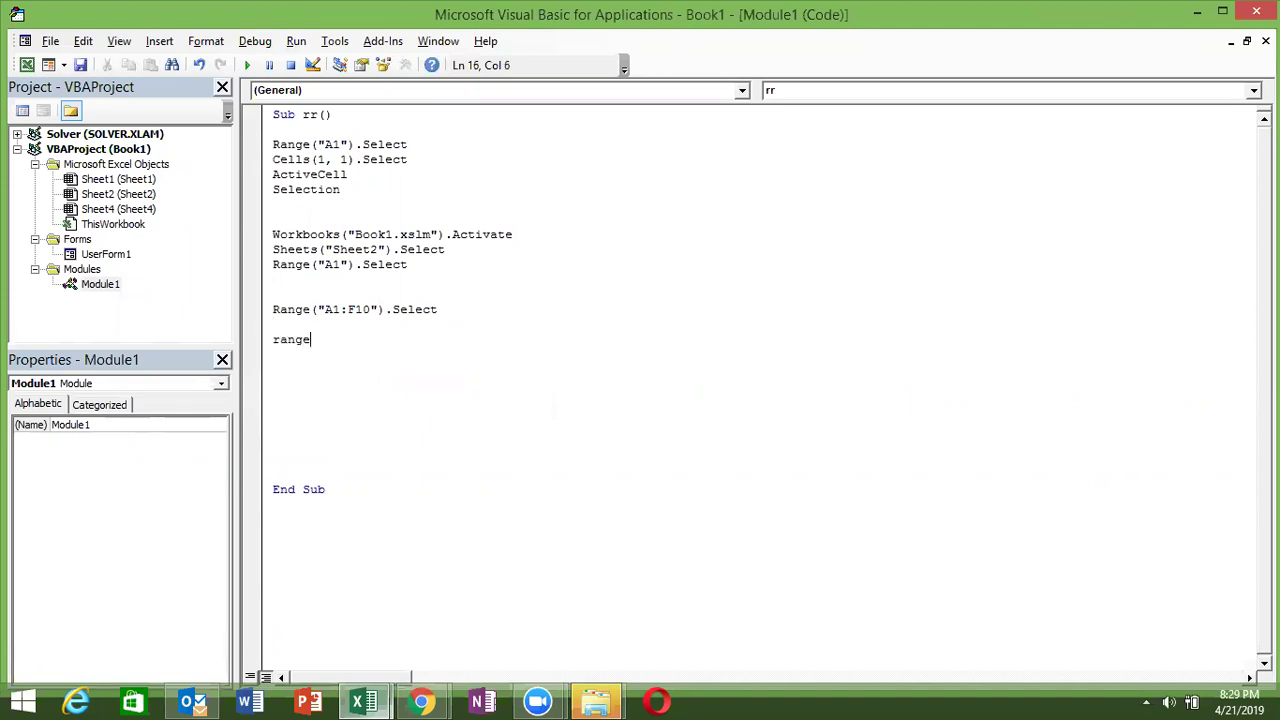
type("(\"A")
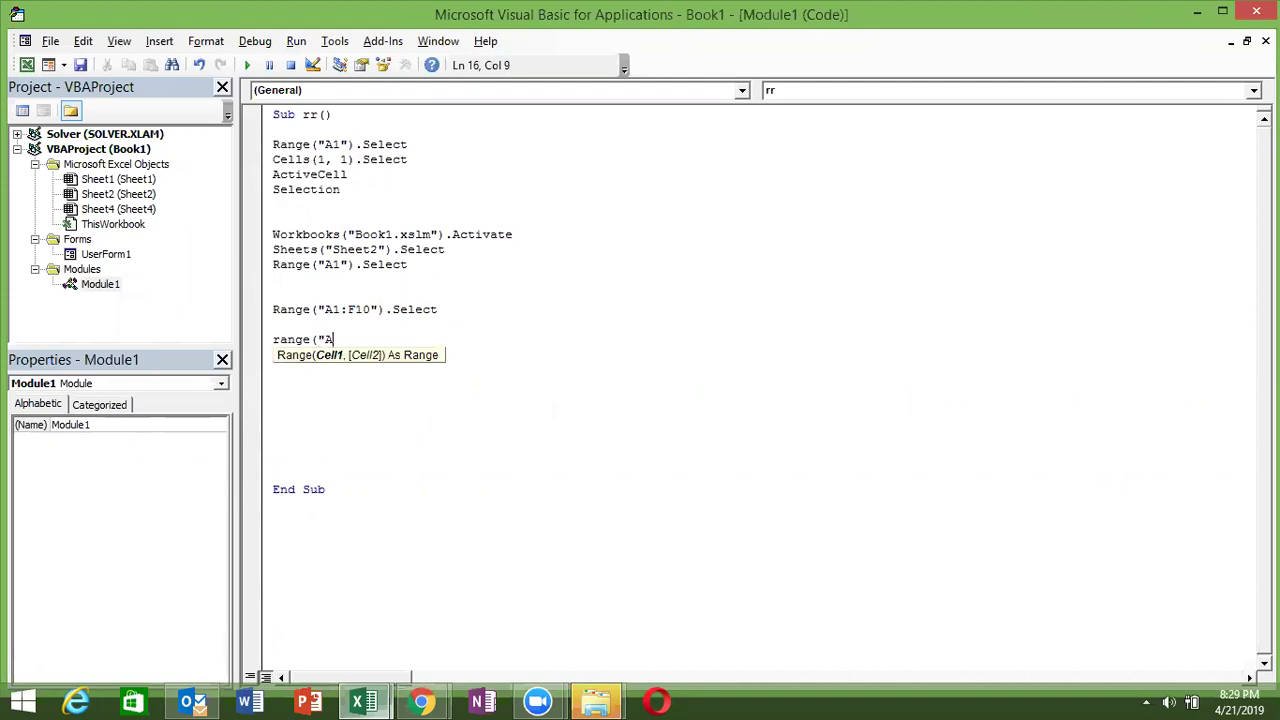
type("1\",\"F10\")")
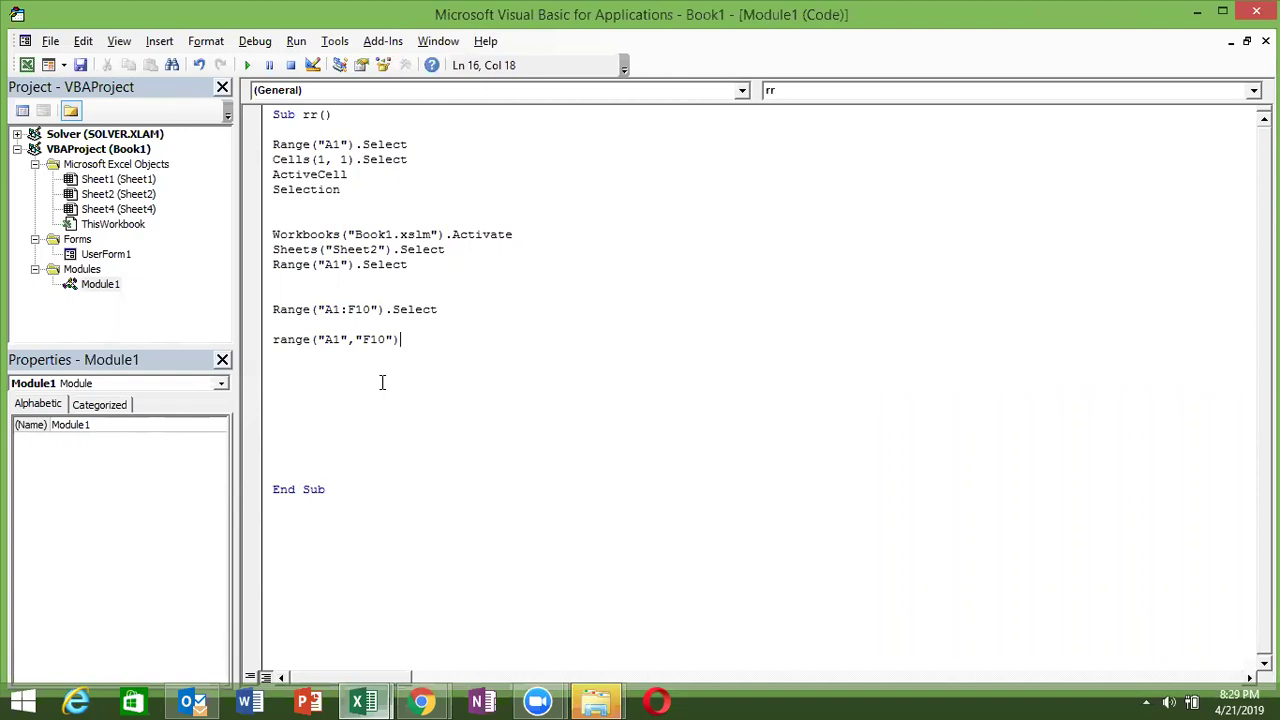
type(".sel")
key("Return")
key("Return")
type("1")
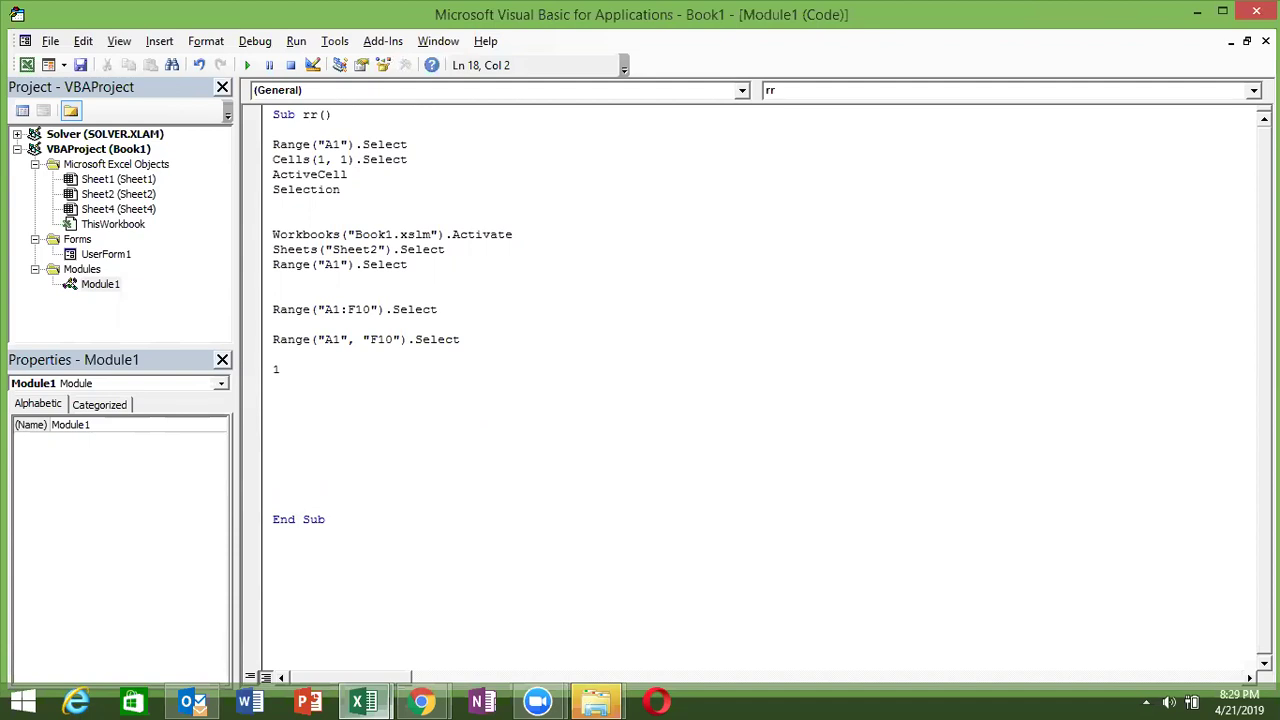
key("BackSpace")
left_click(274, 324)
key("Delete")
Highlight both Range lines and the A1 and F10 arguments, then switch to Excel
key("Up")
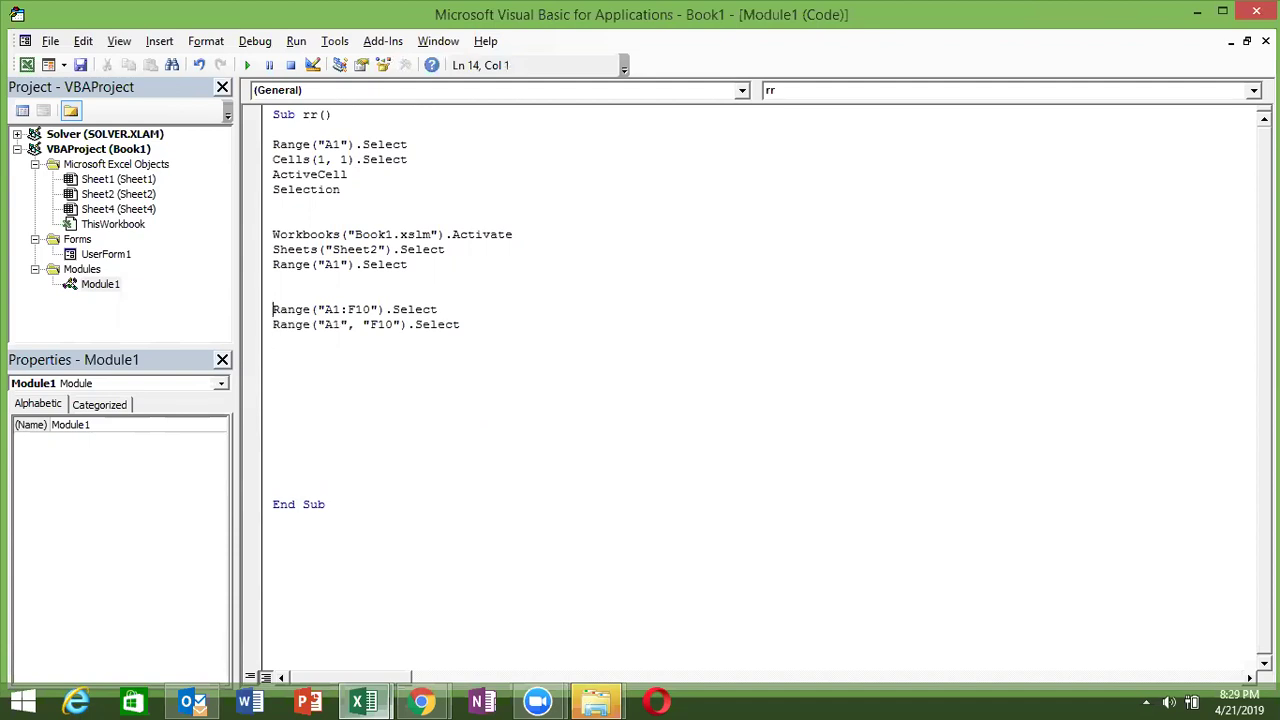
key("shift+Down")
key("Down")
key("shift+Down")
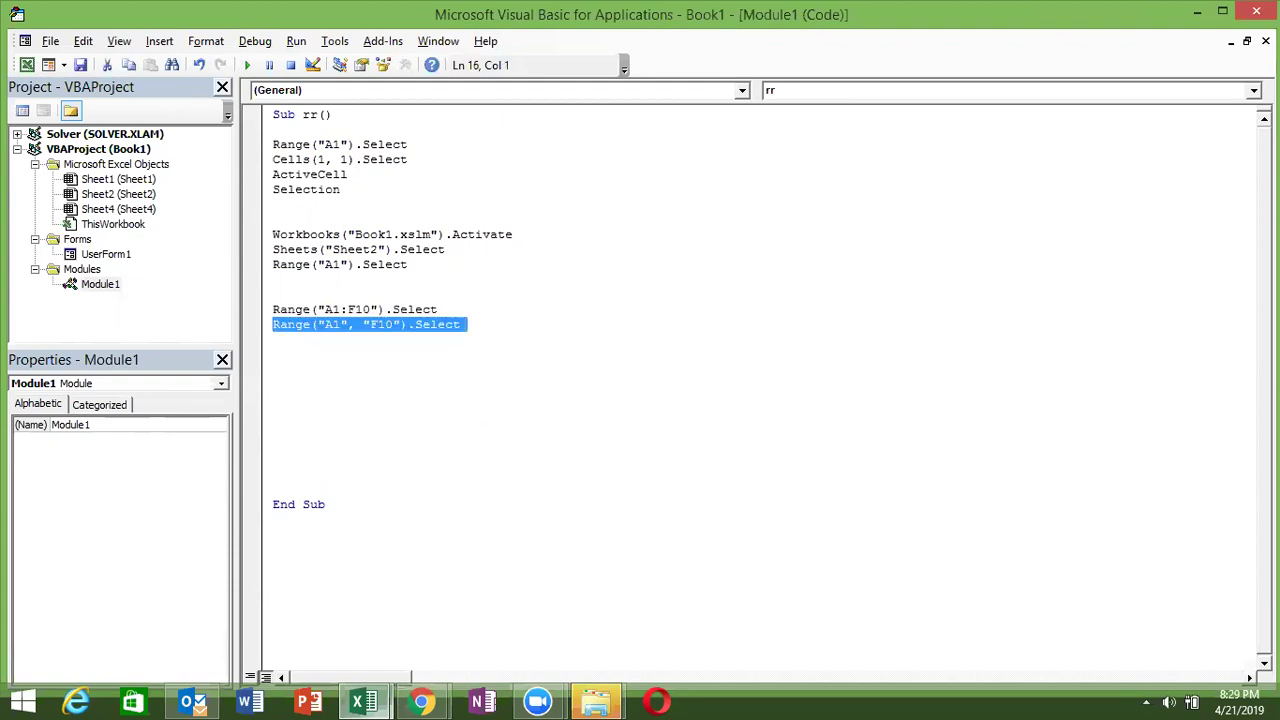
left_click(334, 333)
double_click(333, 324)
left_click(331, 325)
double_click(383, 325)
left_click(368, 341)
key("alt+Tab")
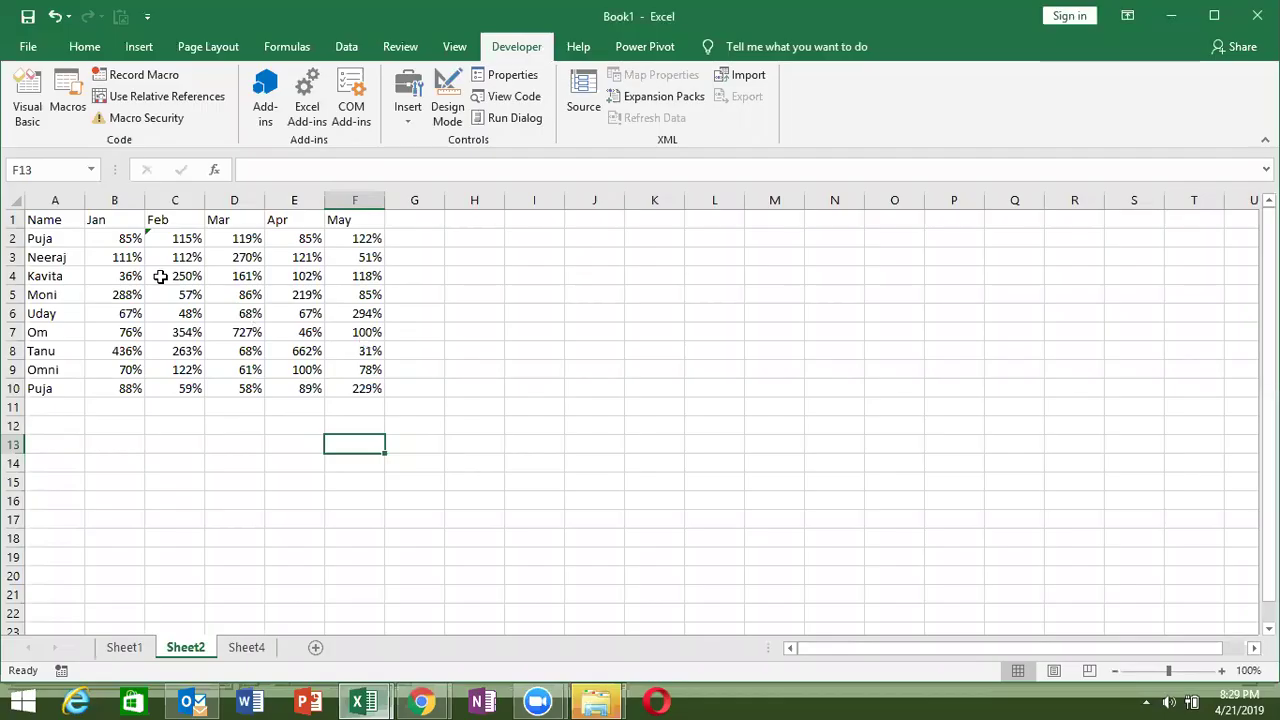
Select A1:F10 on Sheet2 from A1 to F10, then click F11 to clear it
left_click(55, 221)
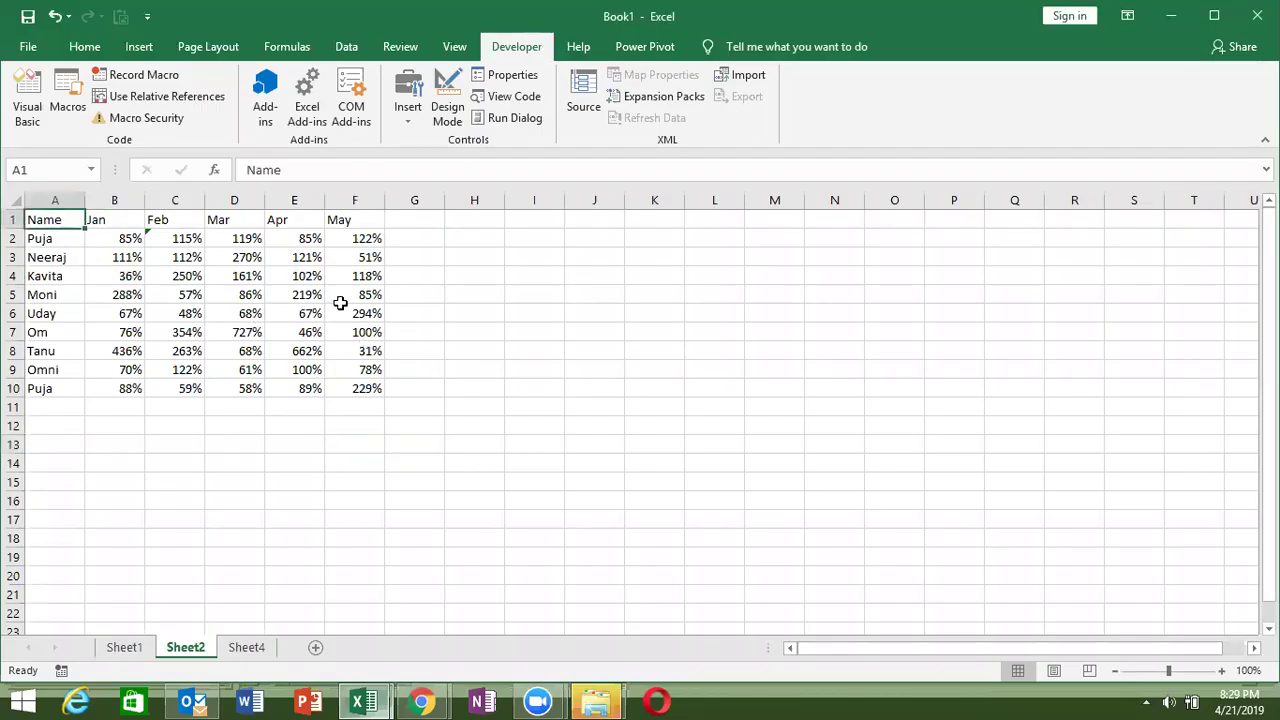
left_click(352, 387, "shift")
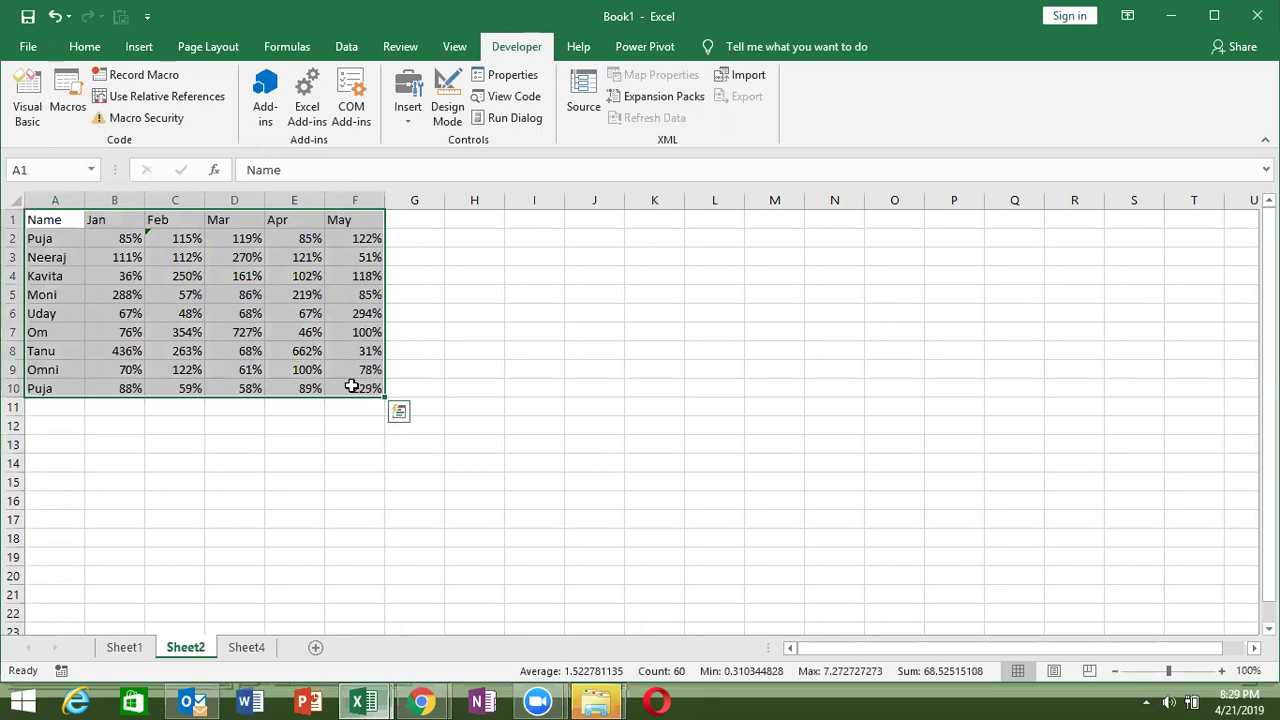
left_click(51, 214)
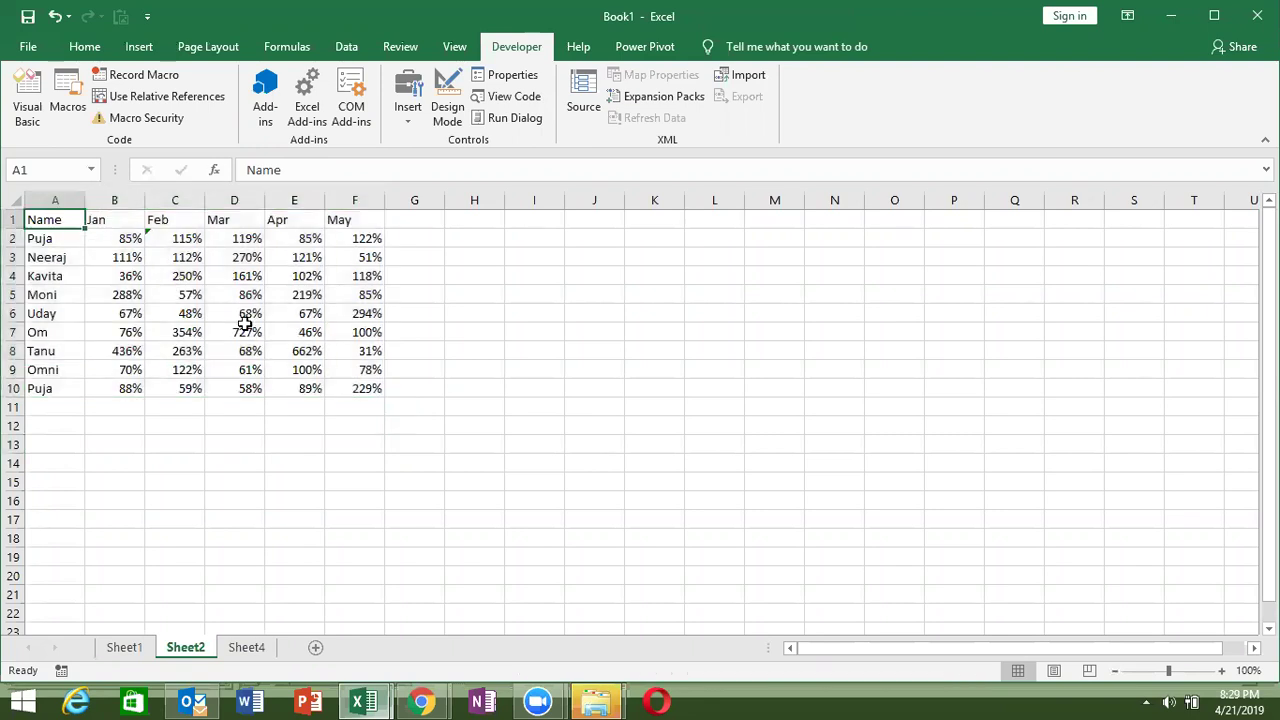
left_click(359, 389, "shift")
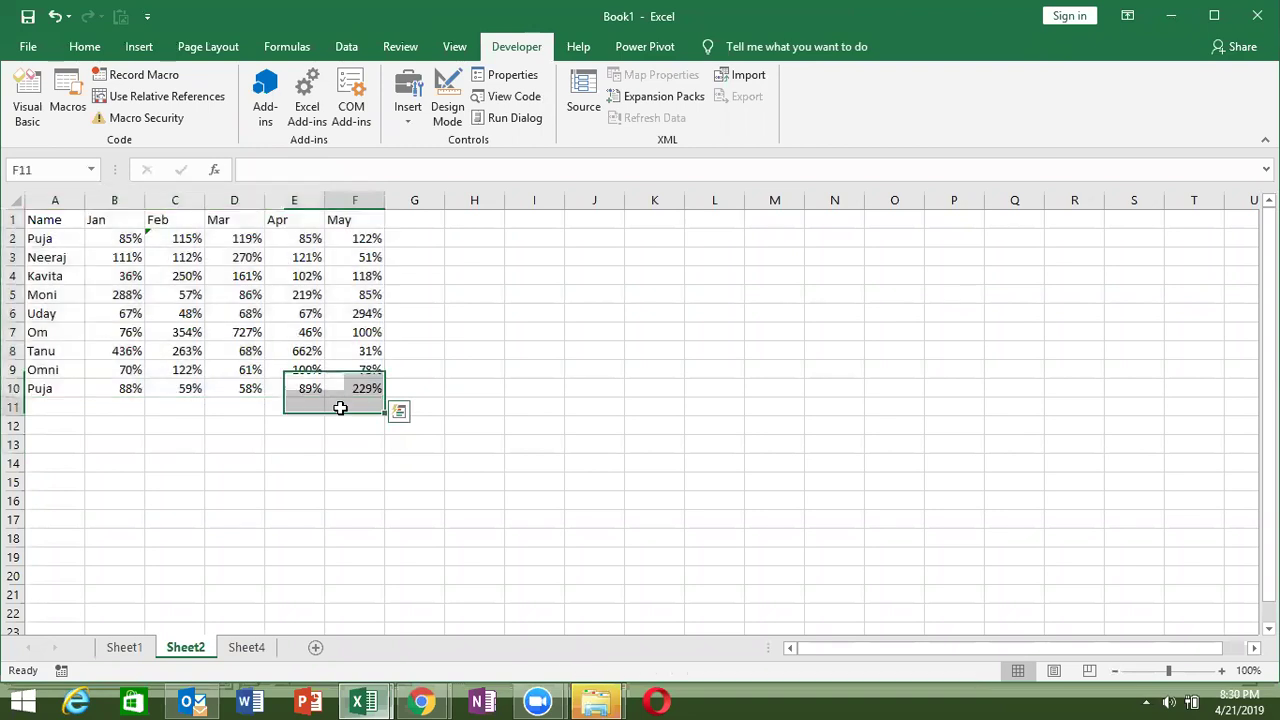
left_click(342, 408)
Add a blank line in rr, select the data region around B4 with Ctrl+A, and return to the code
key("alt+Tab")
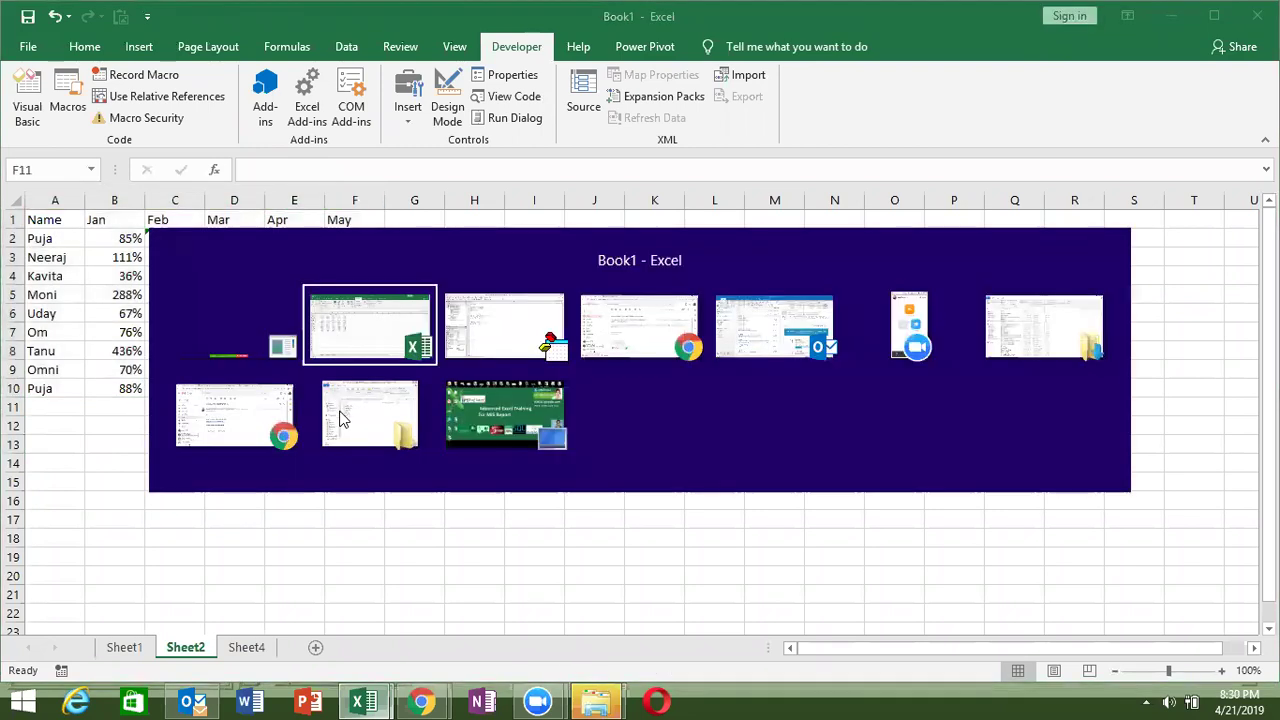
key("Return")
key("Return")
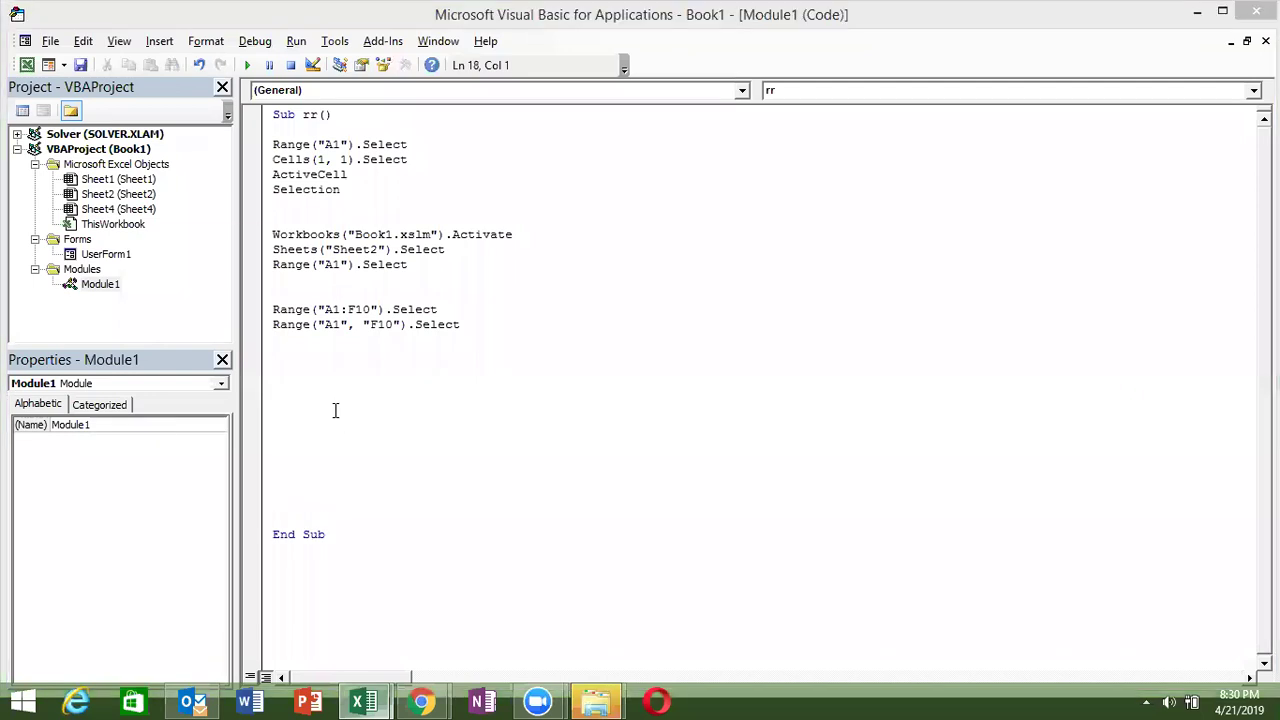
key("alt+Tab")
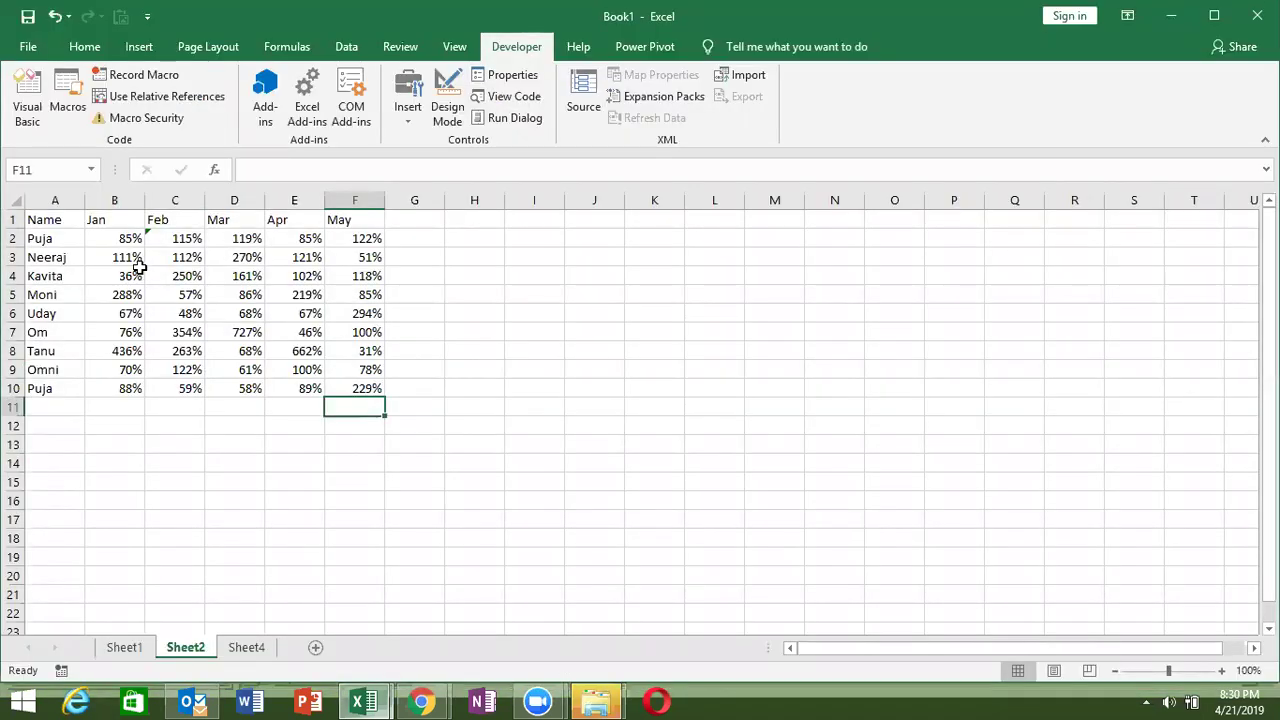
left_click(138, 272)
key("ctrl+a")
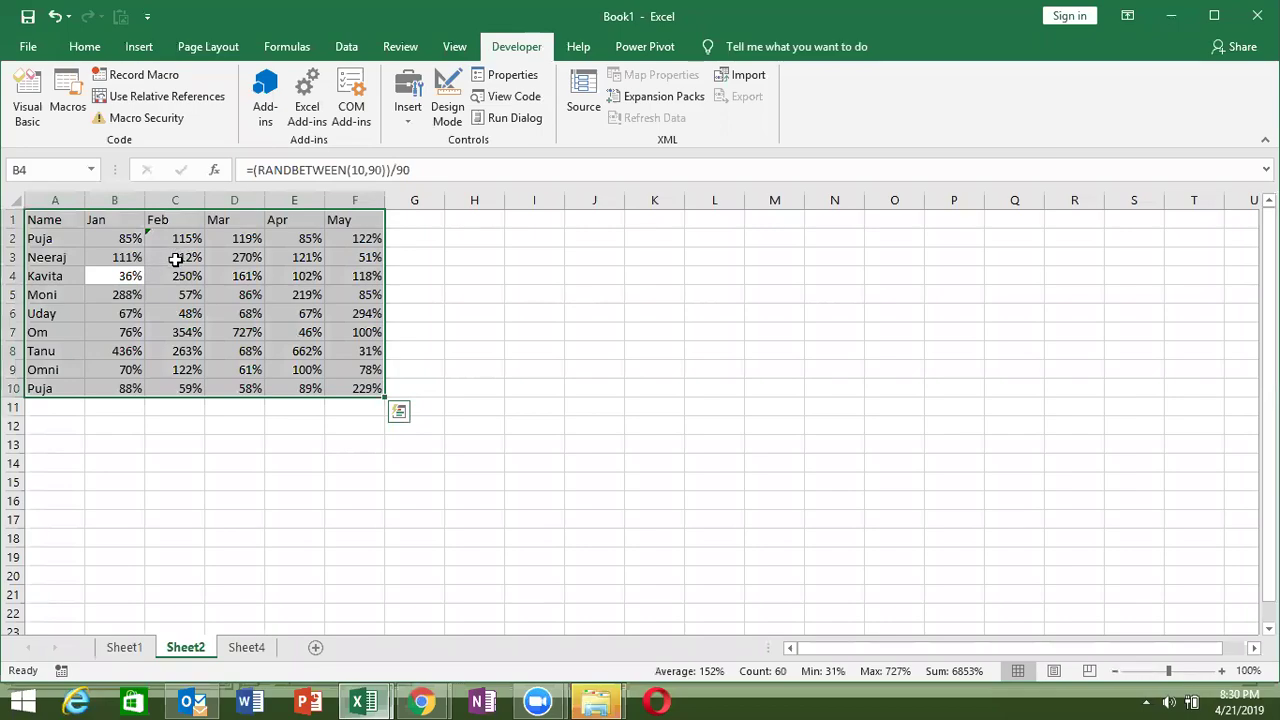
left_click(176, 265)
key("alt+Tab")
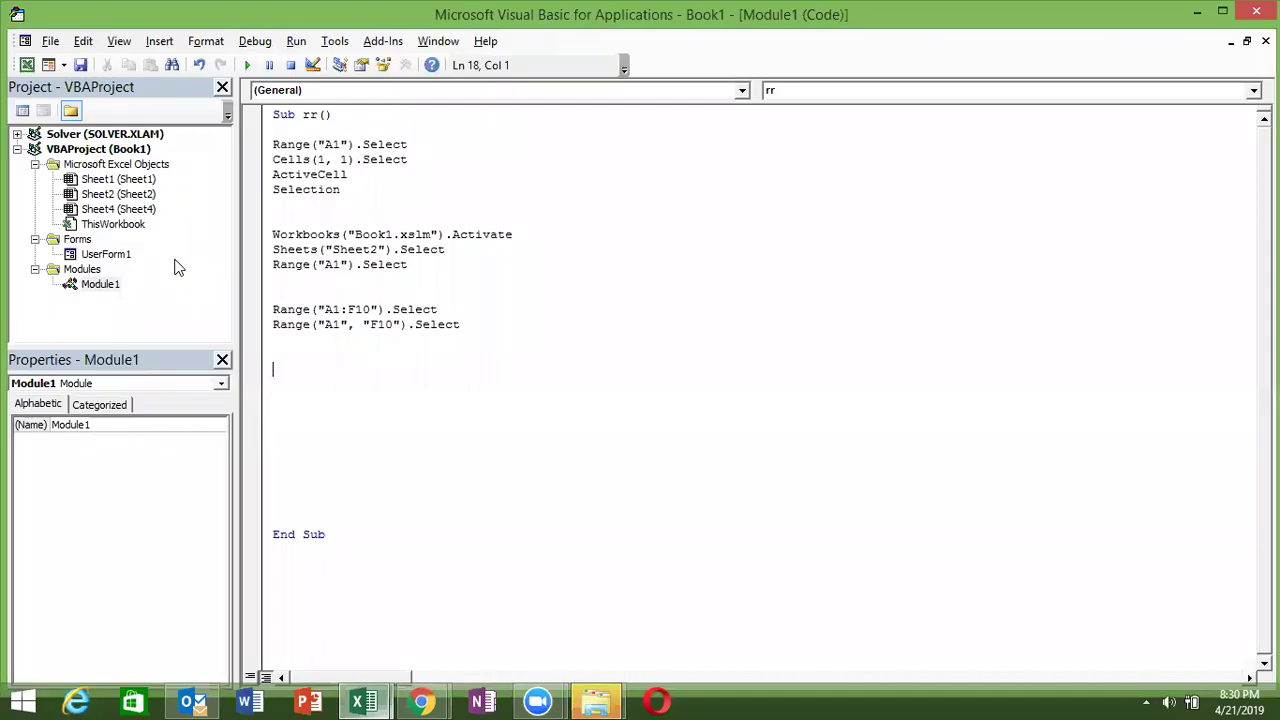
Add a Range("A1").CurrentRegion.Select line to rr using the suggestion list
type("range(")
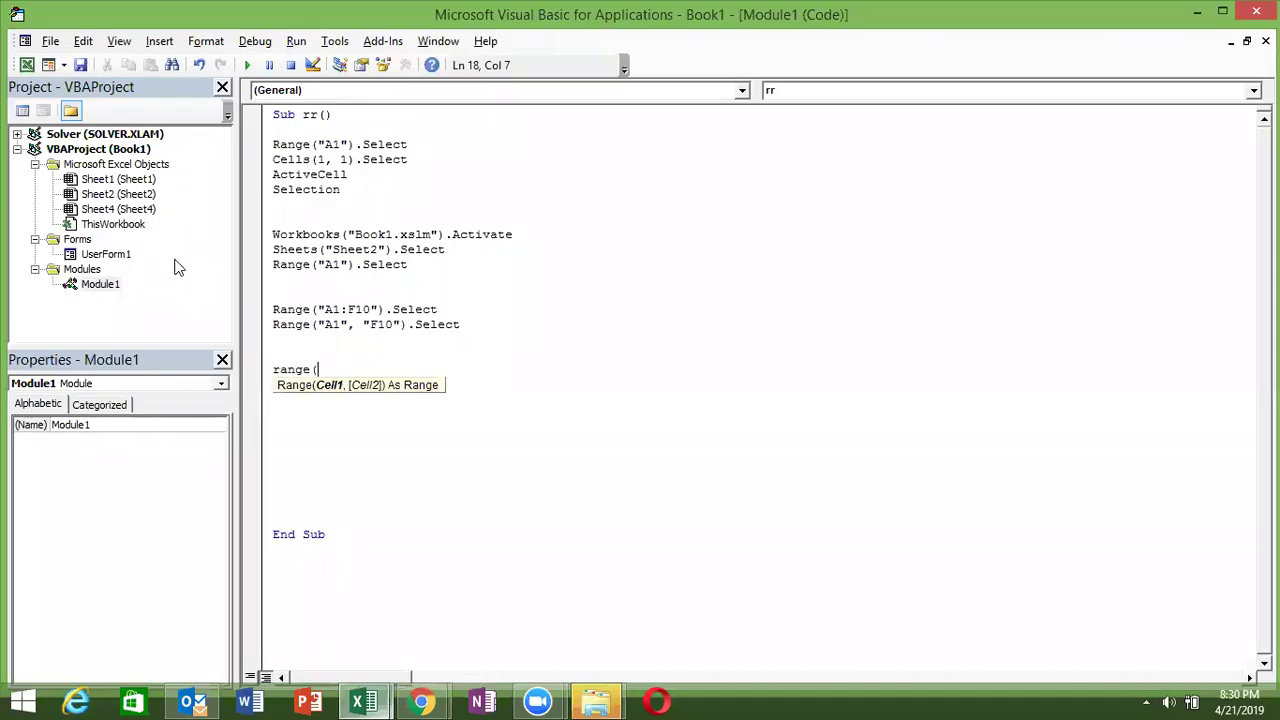
type("\"A1\")")
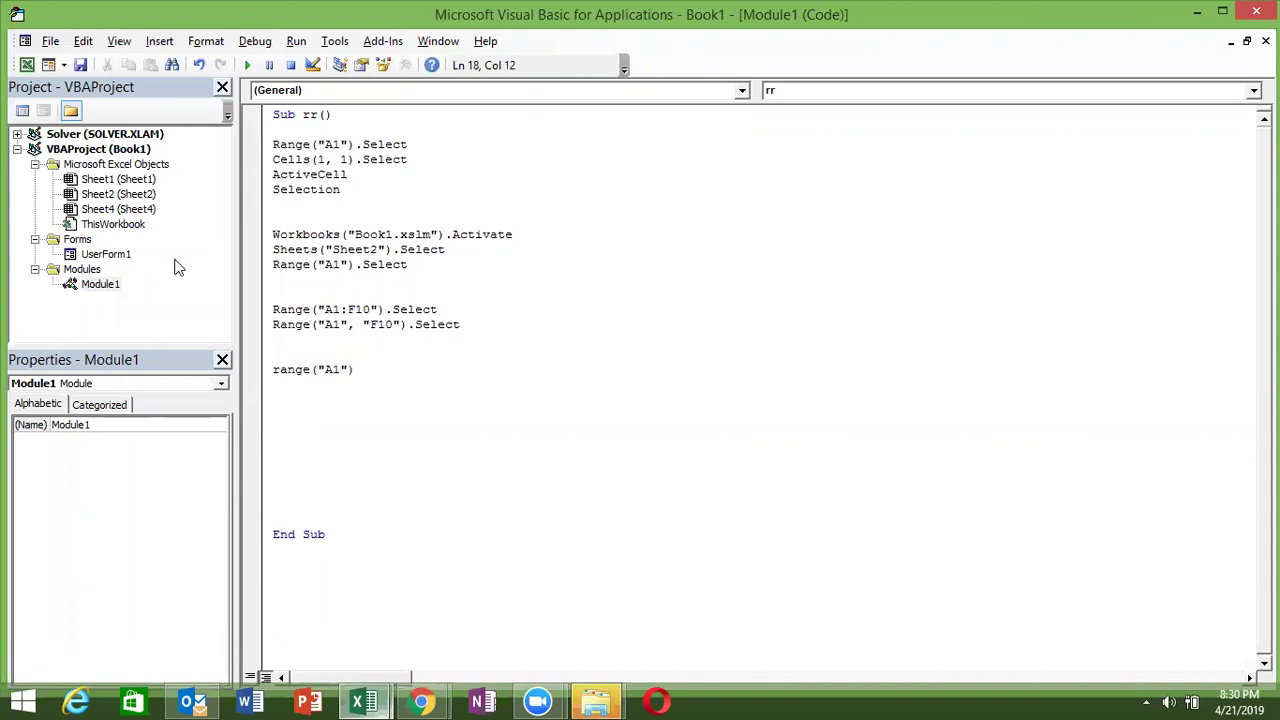
type(".cu")
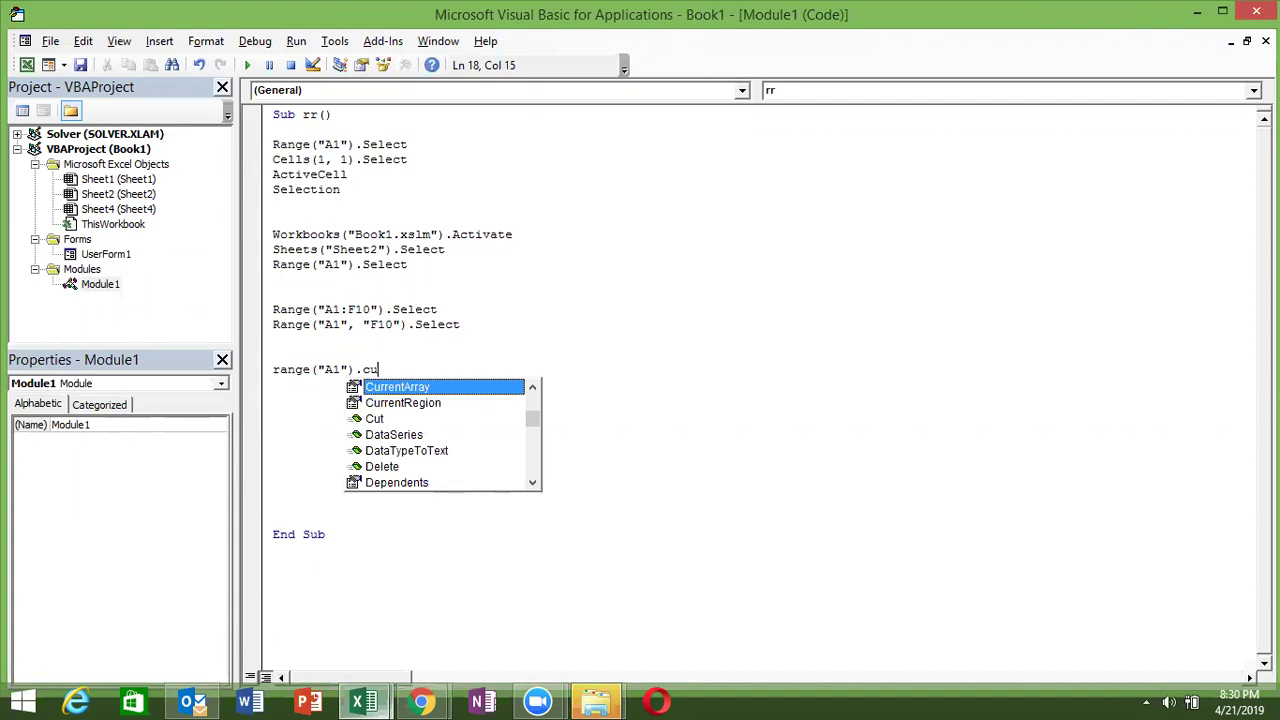
key("Down")
key("Tab")
type(".se")
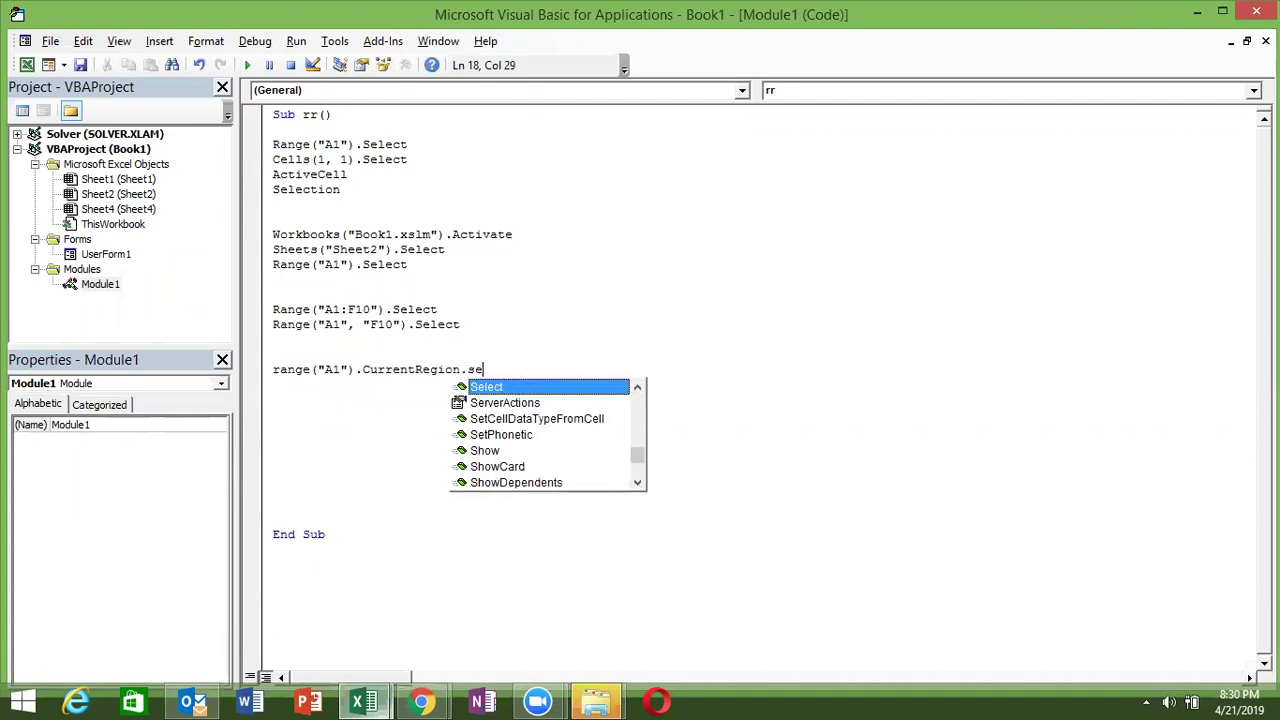
key("Tab")
key("Return")
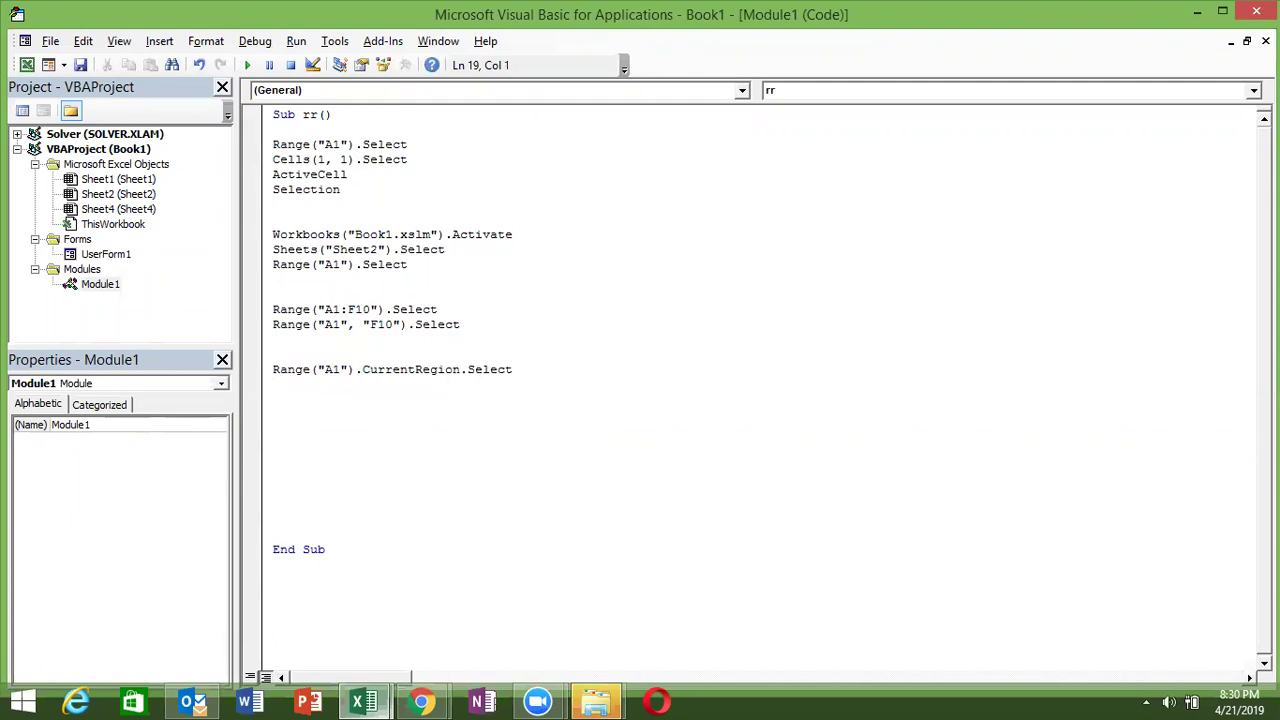
Select every cell on Sheet2, go back to A1, and return to the code editor
key("alt+Tab")
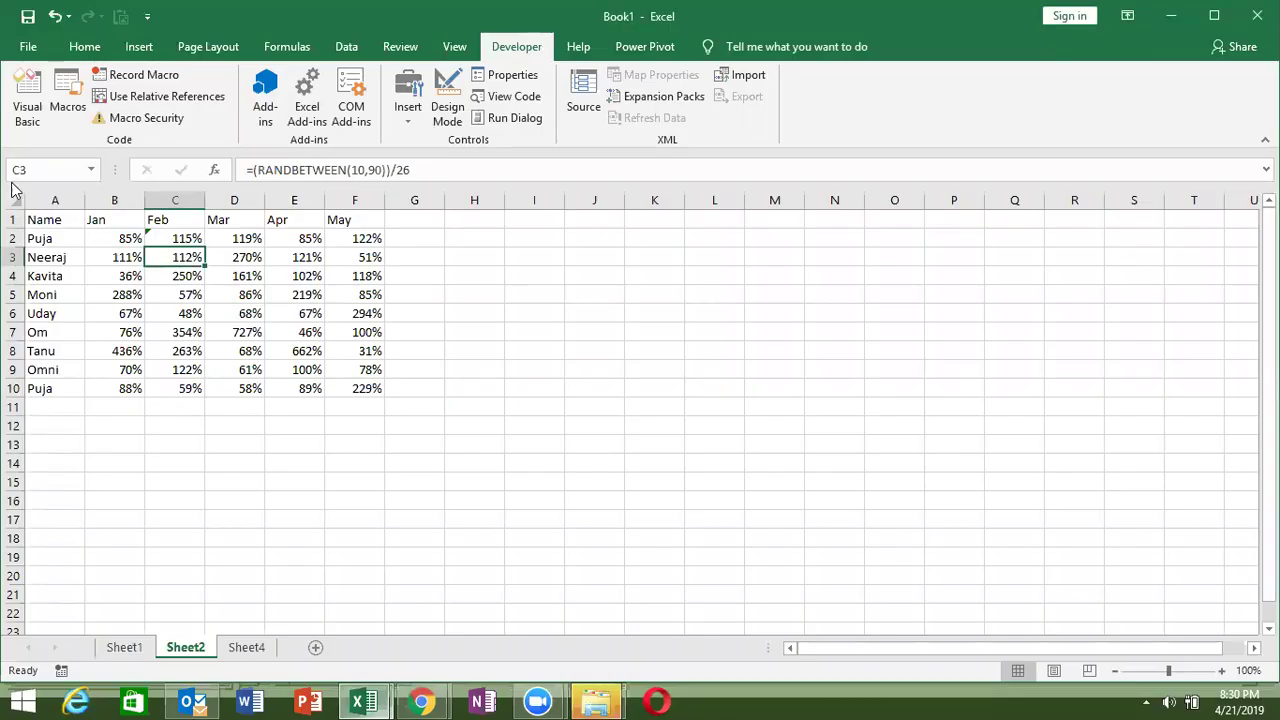
left_click(18, 200)
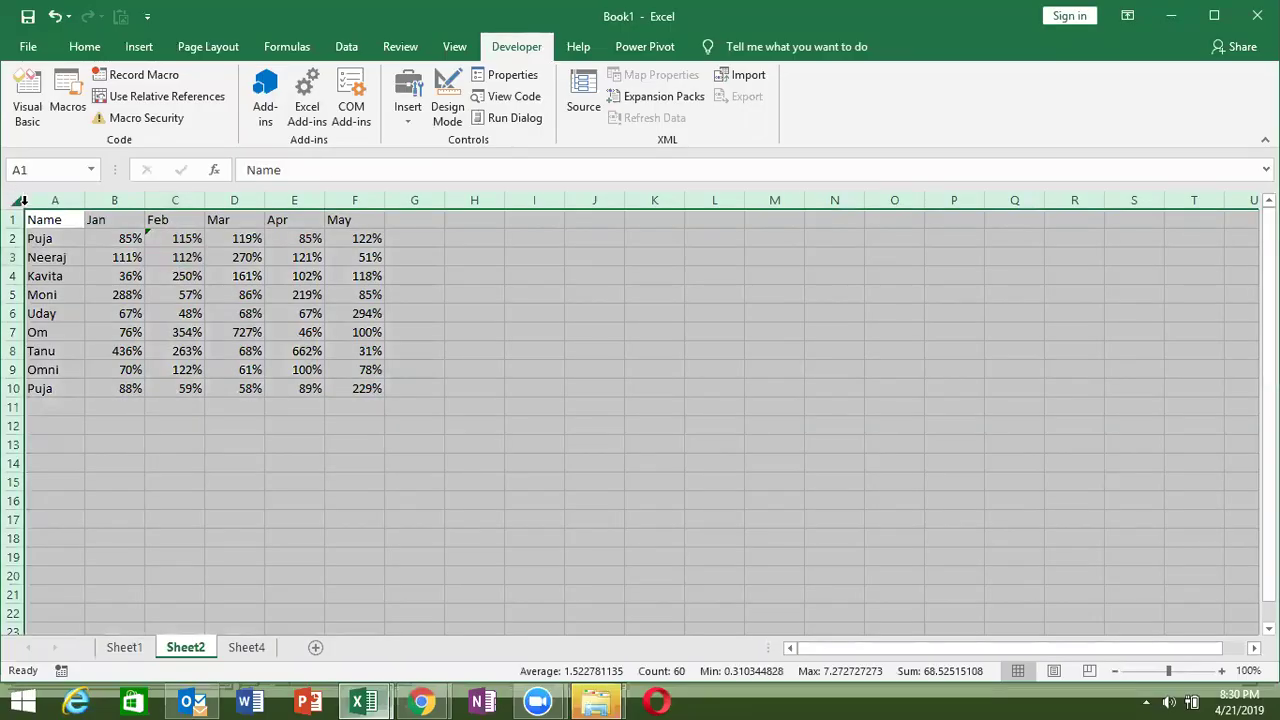
left_click(48, 220)
key("alt+Tab")
Add Cells.Select below the CurrentRegion line, leaving blank lines before End Sub
type("cells")
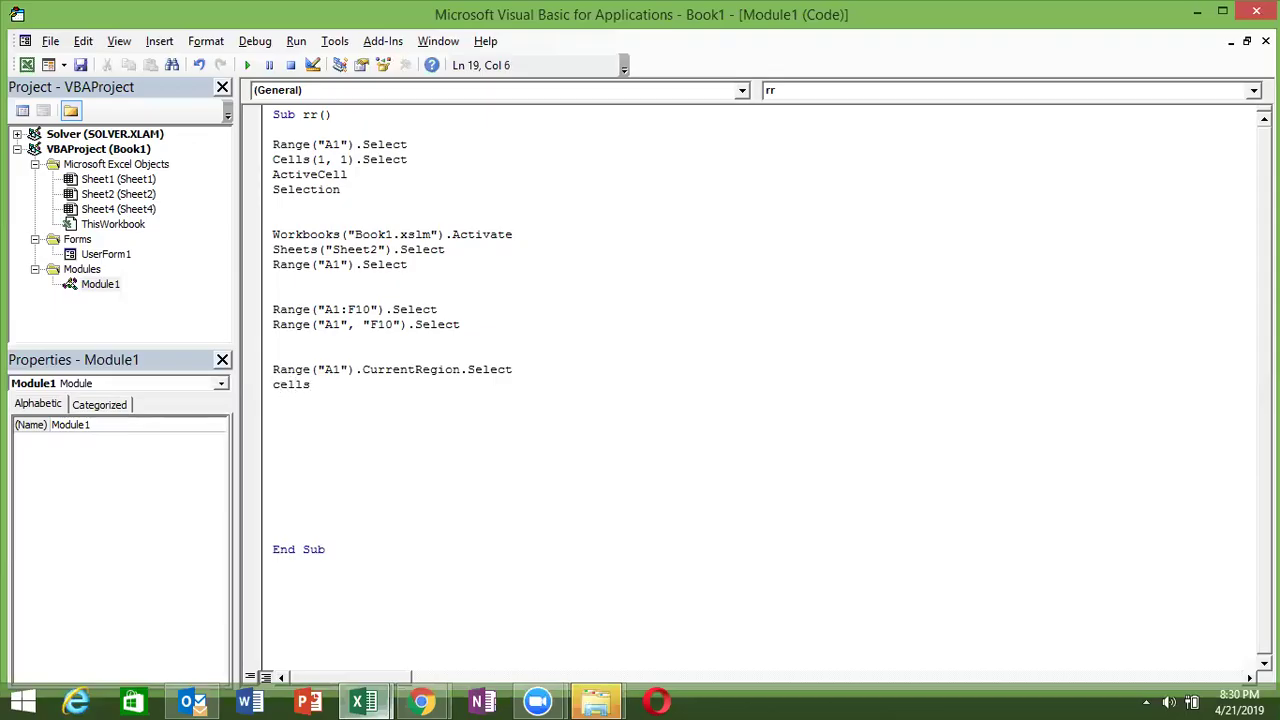
type(".se")
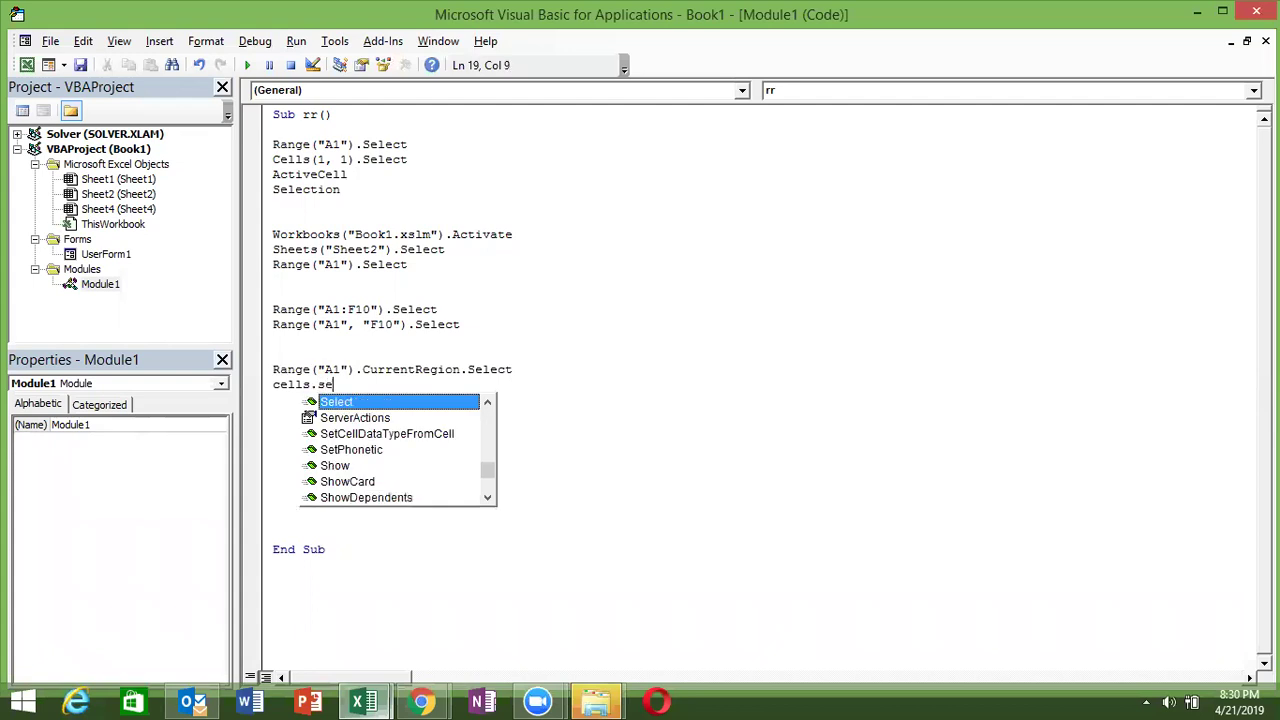
key("Return")
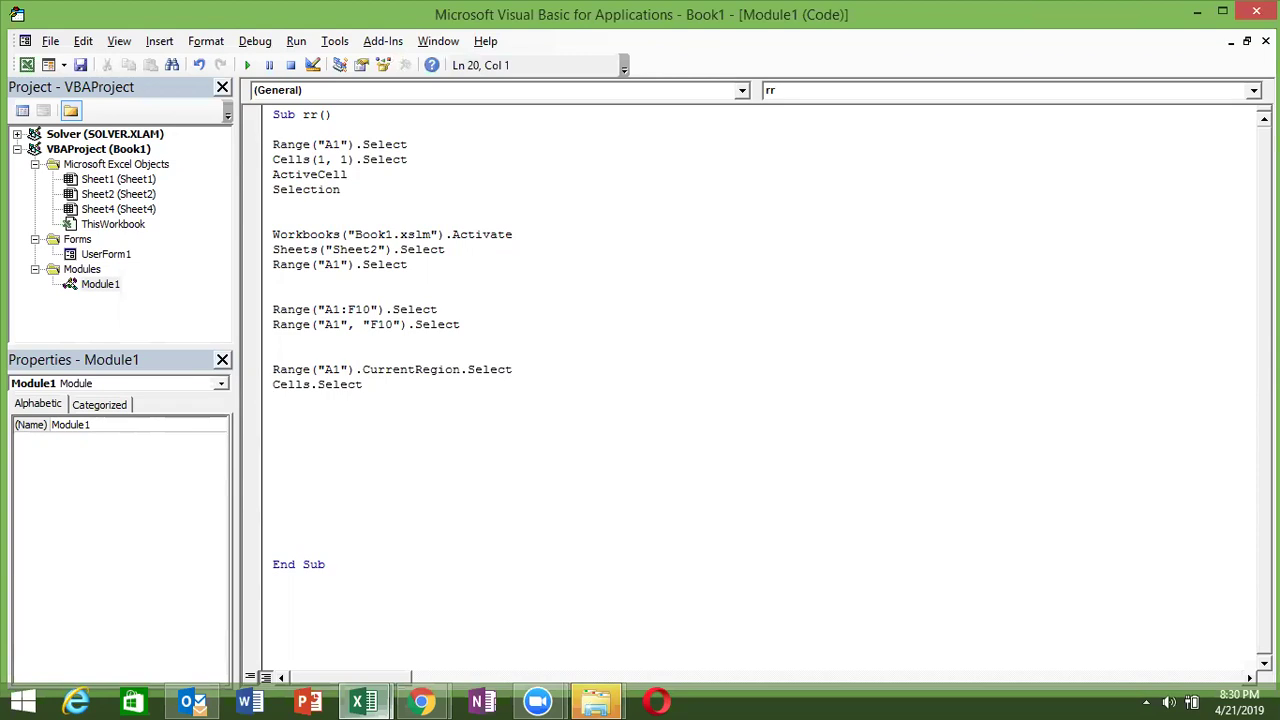
key("Return")
key("Return")
key("Up")
key("Up")
key("Up")
key("Up")
key("Up")
key("Up")
key("Up")
Highlight the Cells(1, 1), Range("A1"), ActiveCell/Selection and Workbooks/Sheets line groups in turn
key("Down")
key("Down")
key("shift+Down")
key("shift+Down")
key("shift+Down")
key("shift+Down")
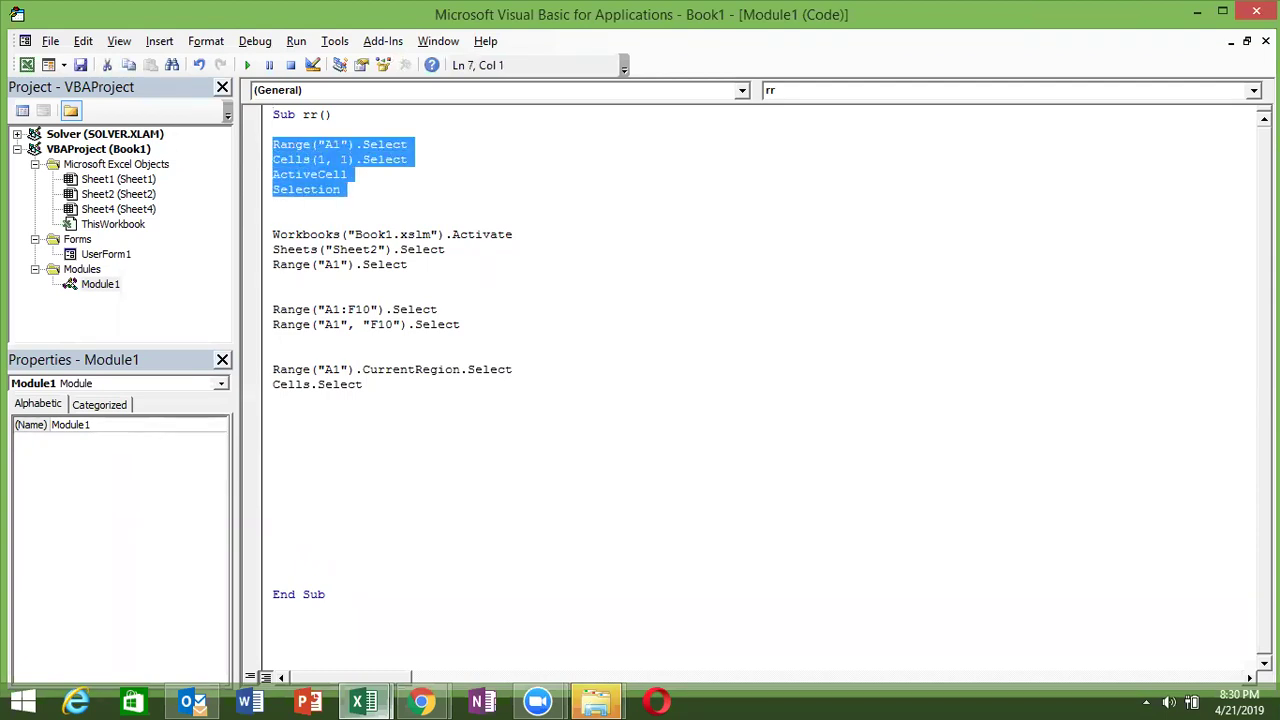
key("Down")
key("Down")
key("shift+Down")
key("shift+Down")
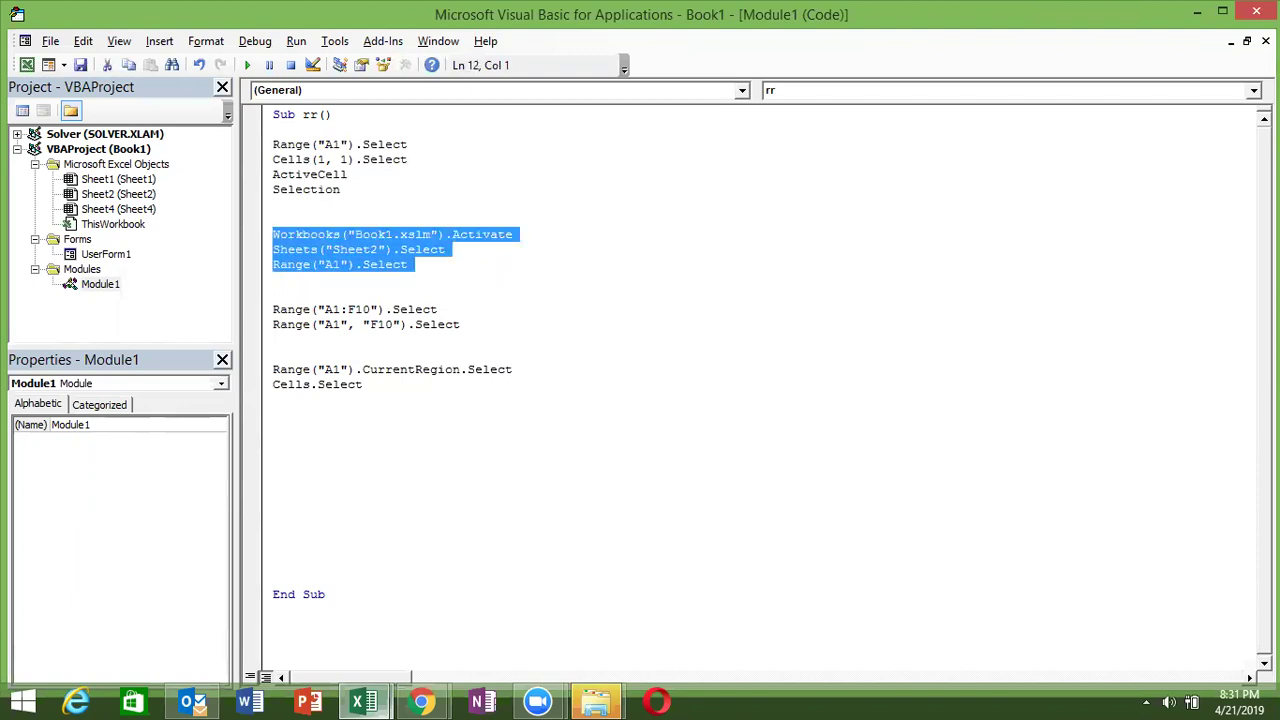
Highlight the Range("A1:F10"), Range("A1", "F10") and CurrentRegion selection lines in turn
key("Down")
key("Down")
key("shift+Down")
key("Down")
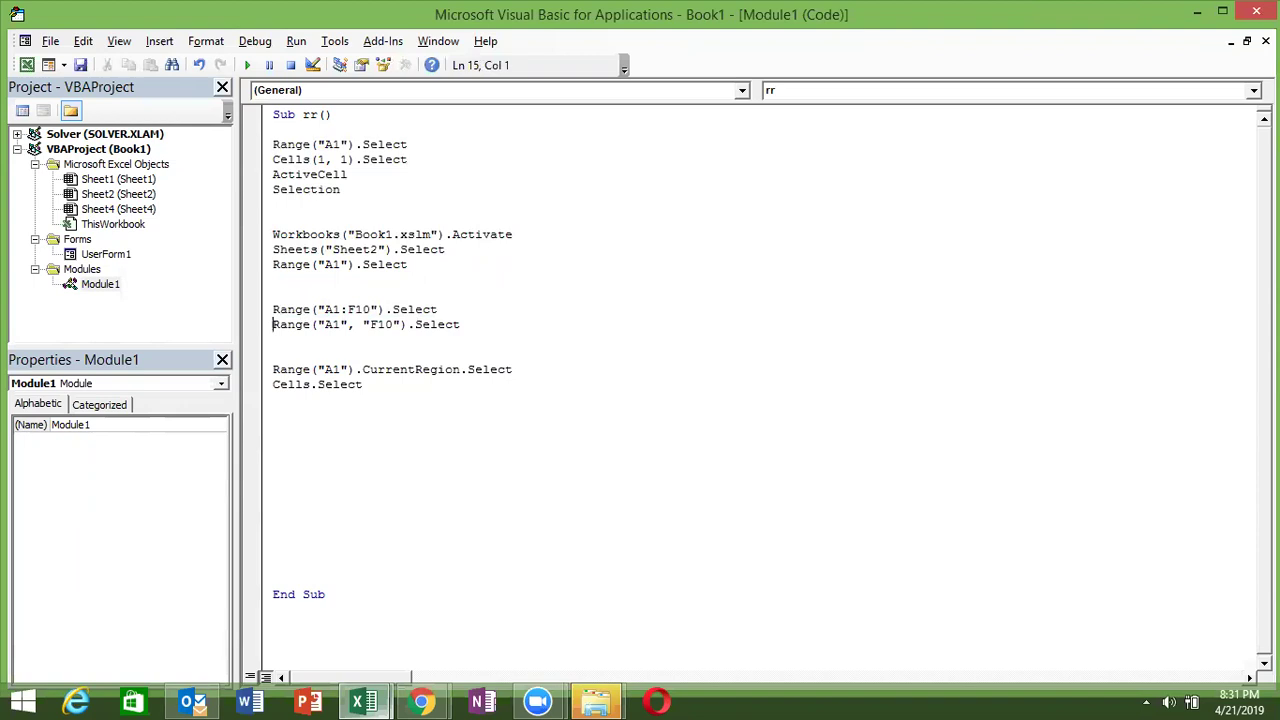
key("shift+Down")
key("Right")
key("Down")
key("Down")
key("shift+Down")
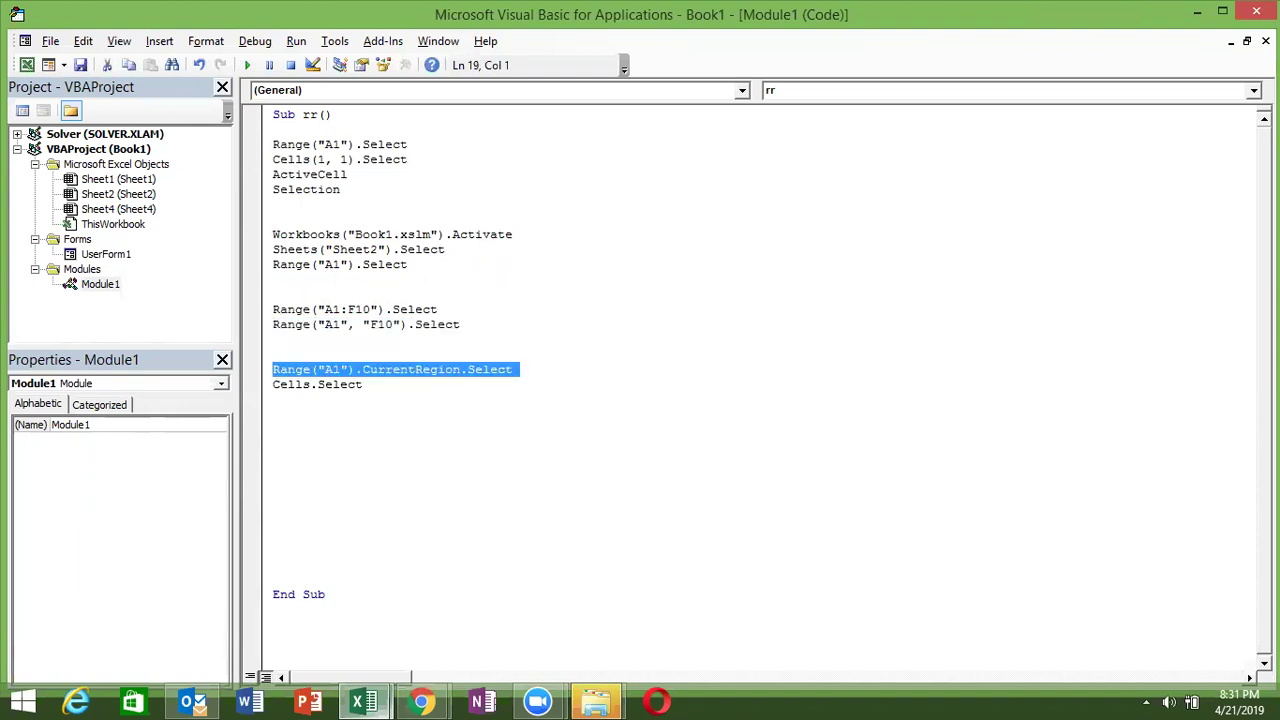
key("Right")
key("shift+Down")
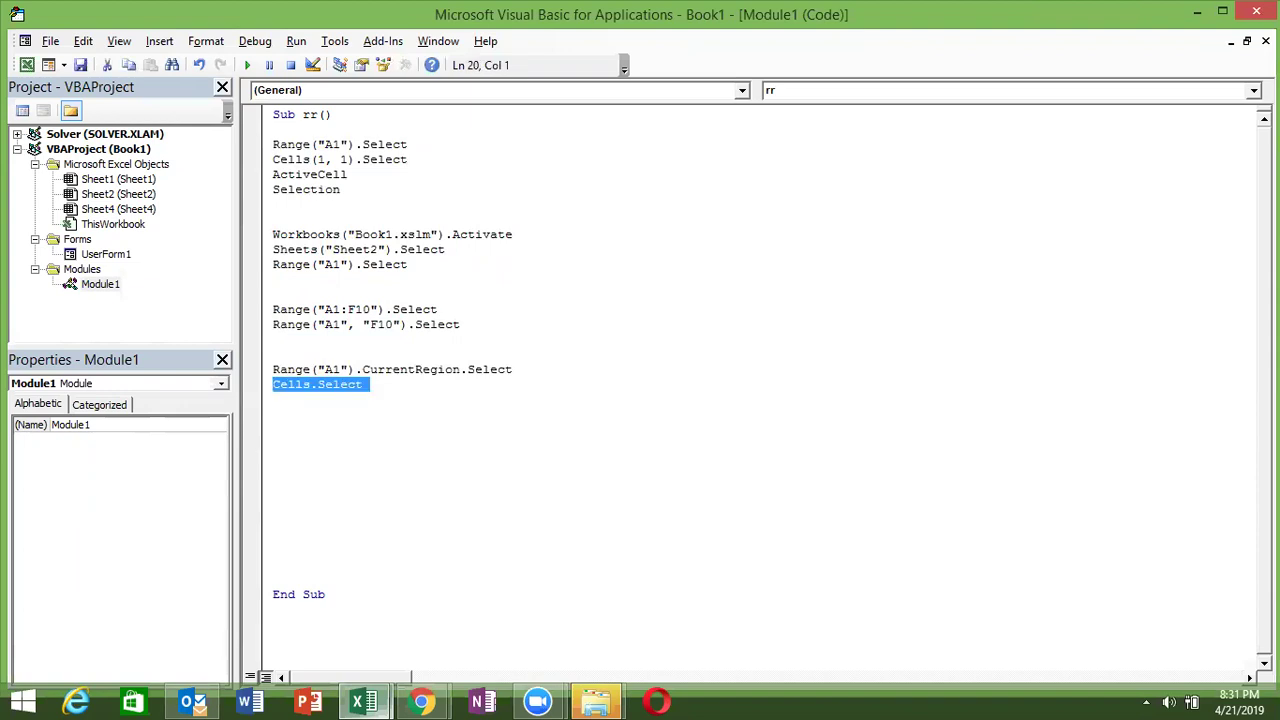
Add two blank lines below Cells.Select and bring Excel's Sheet2 to the front
key("Right")
key("Down")
key("Return")
key("Return")
key("alt+F11")
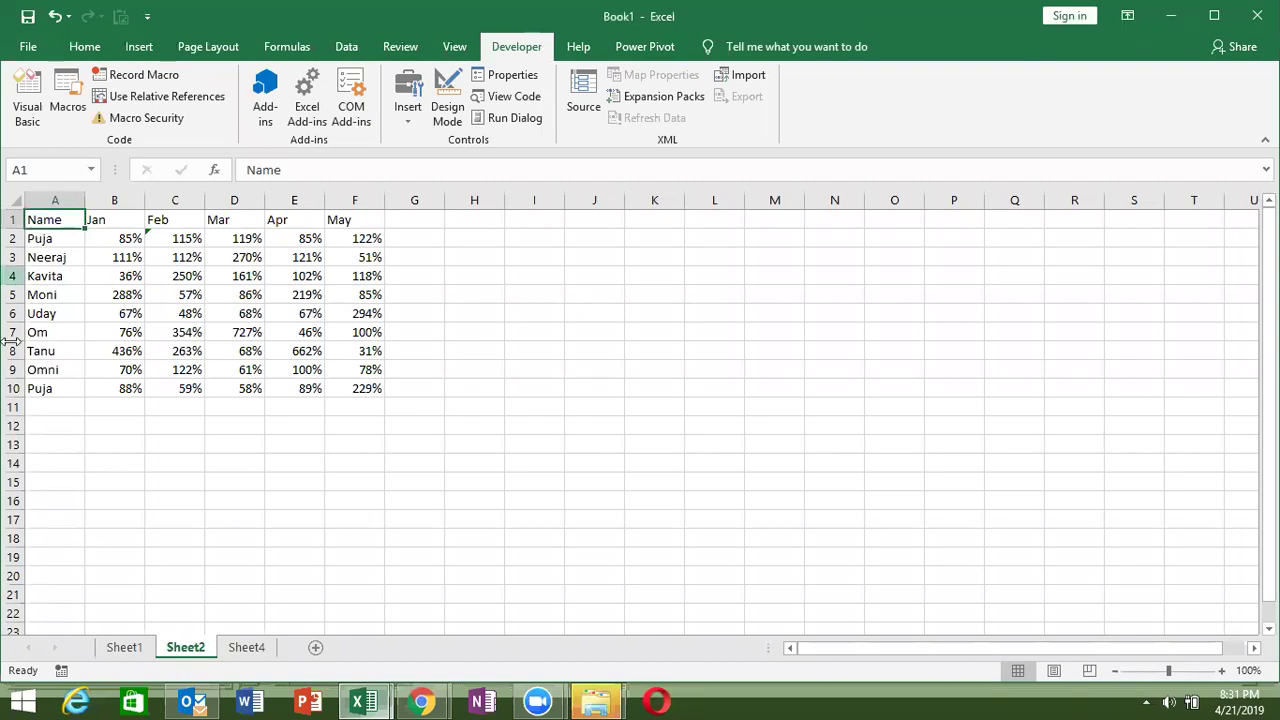
Cycle twice through the table corners A10, F10, F1 and A1 using Ctrl+arrow jumps
key("Down")
key("Down")
key("Down")
key("Down")
key("Down")
key("Down")
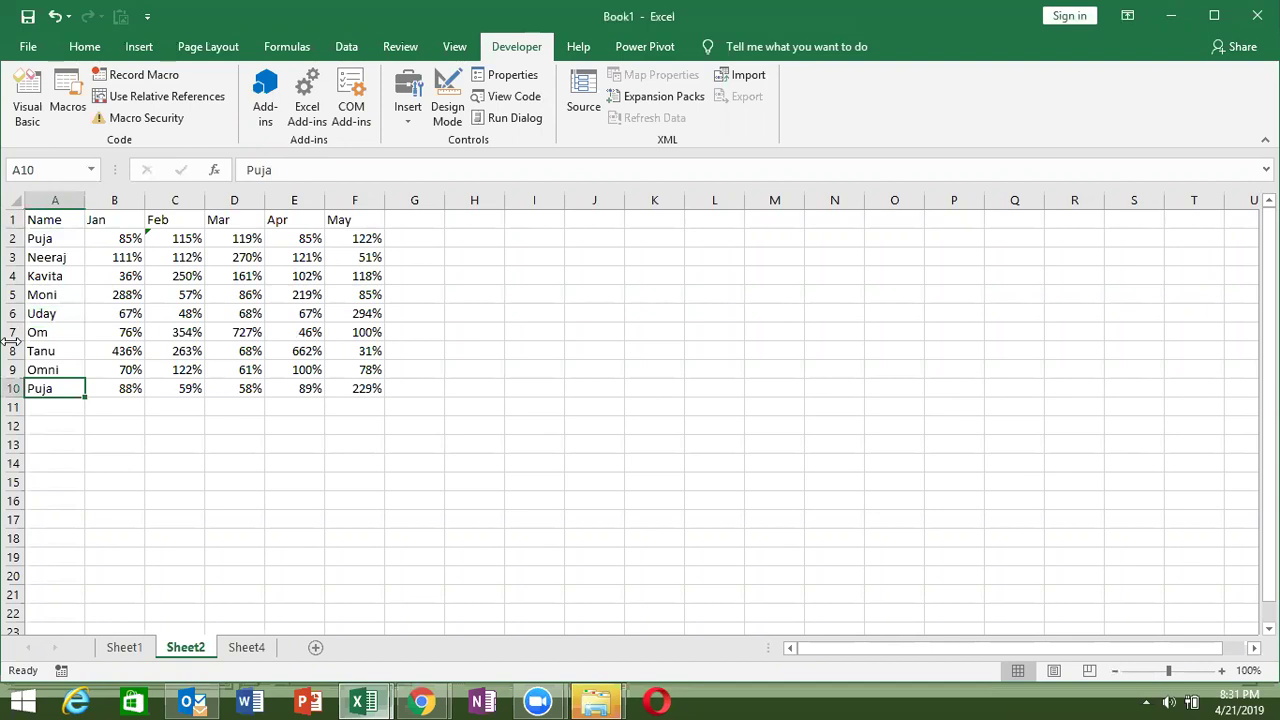
key("Right")
key("Right")
key("Right")
key("ctrl+Up")
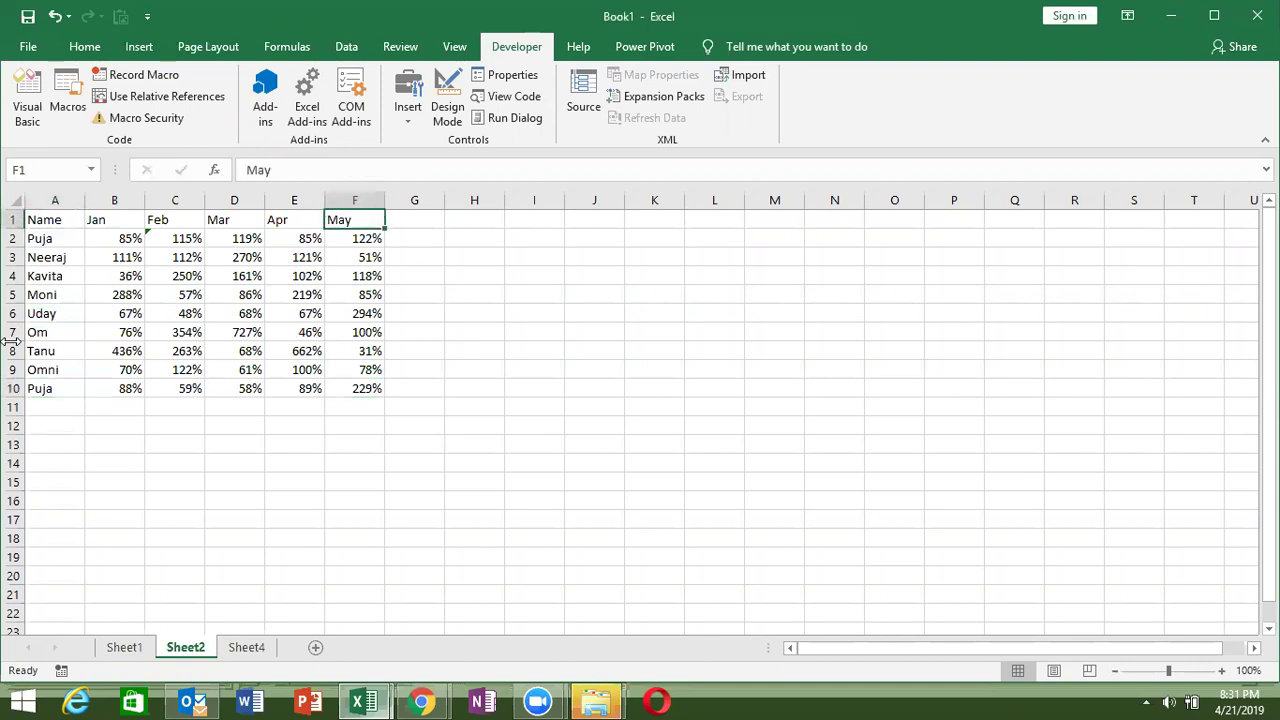
key("ctrl+Left")
key("ctrl+Down")
key("ctrl+Right")
key("ctrl+Up")
key("ctrl+Left")
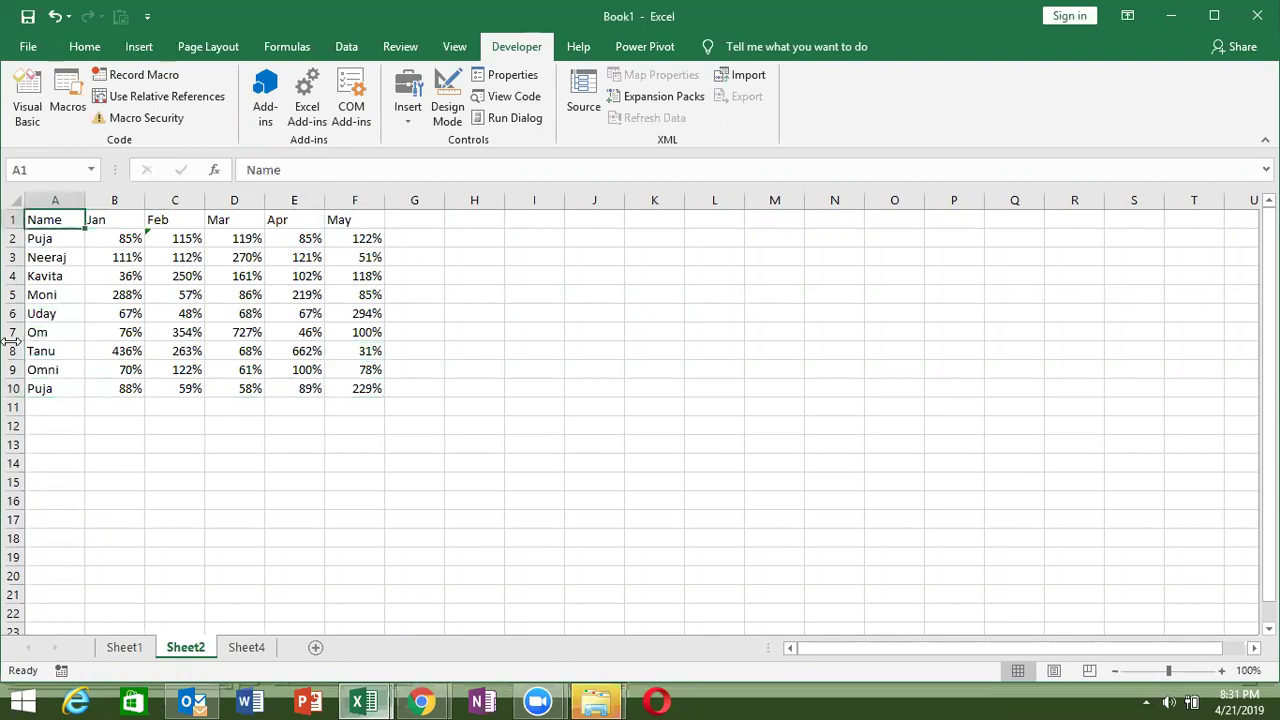
key("alt+F11")
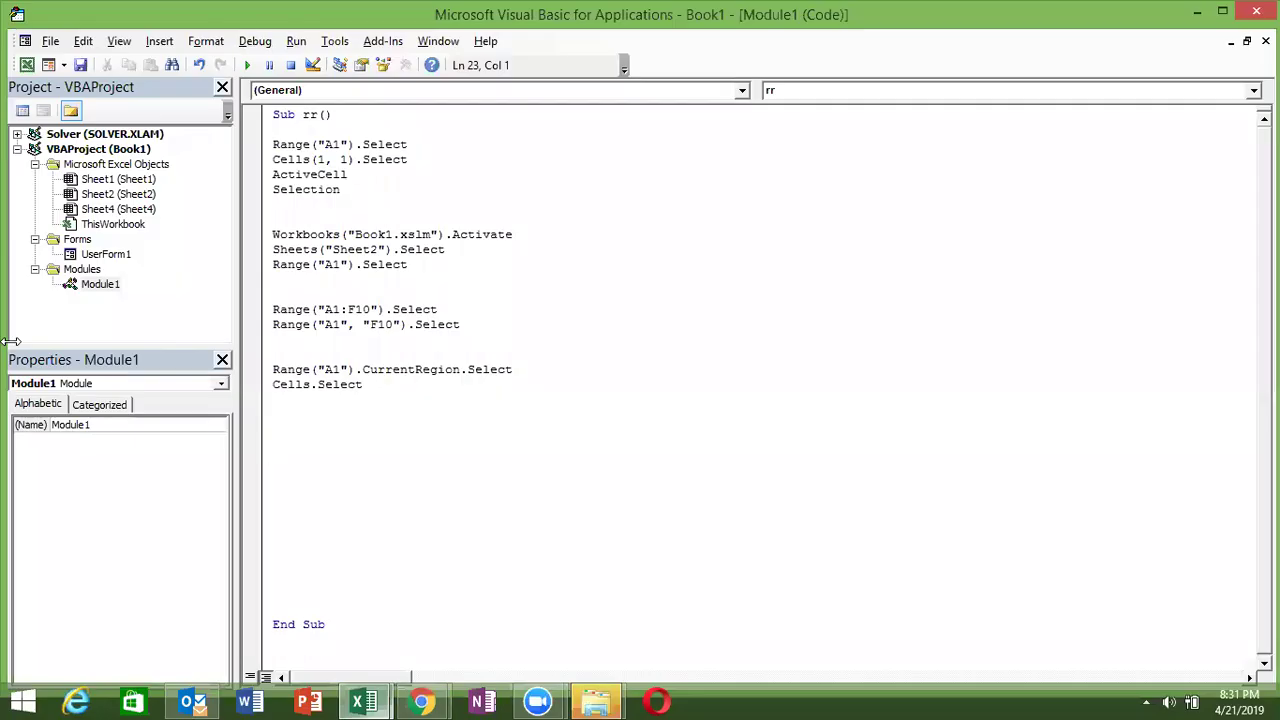
Write Range("A1").End(xlDown).Select on the empty line before End Sub
type("range(\"A1\").")
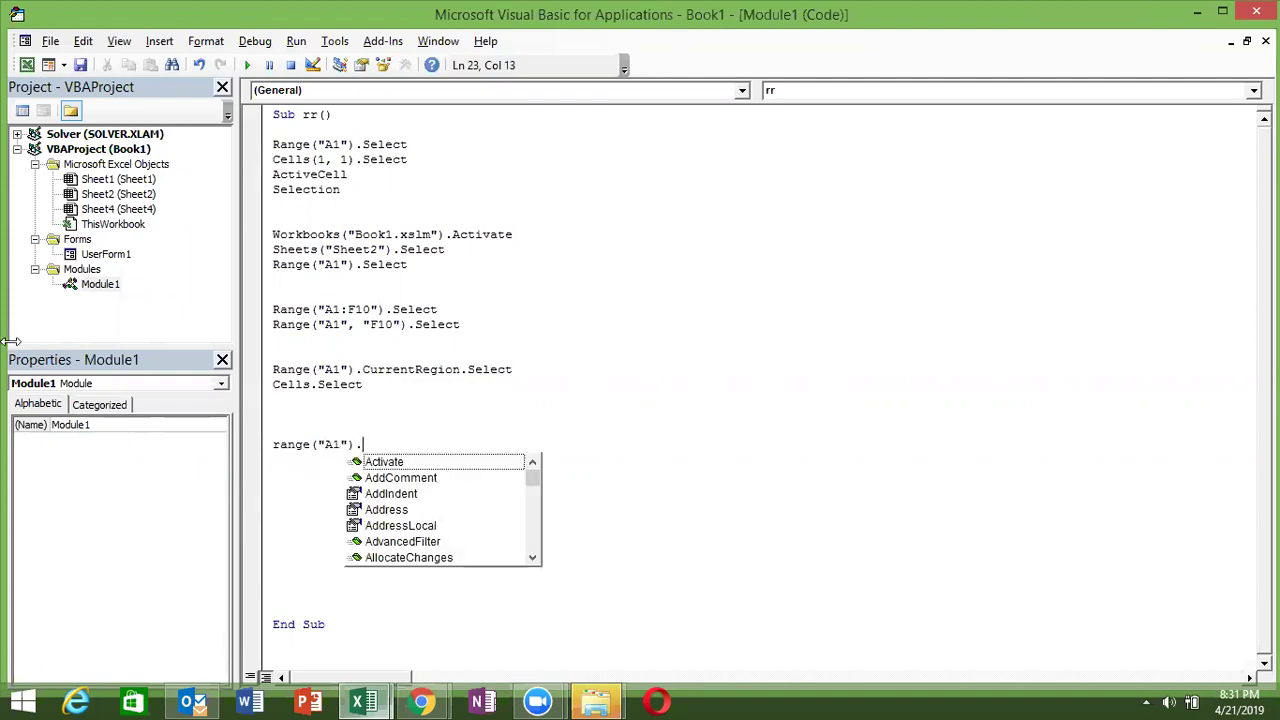
type("en")
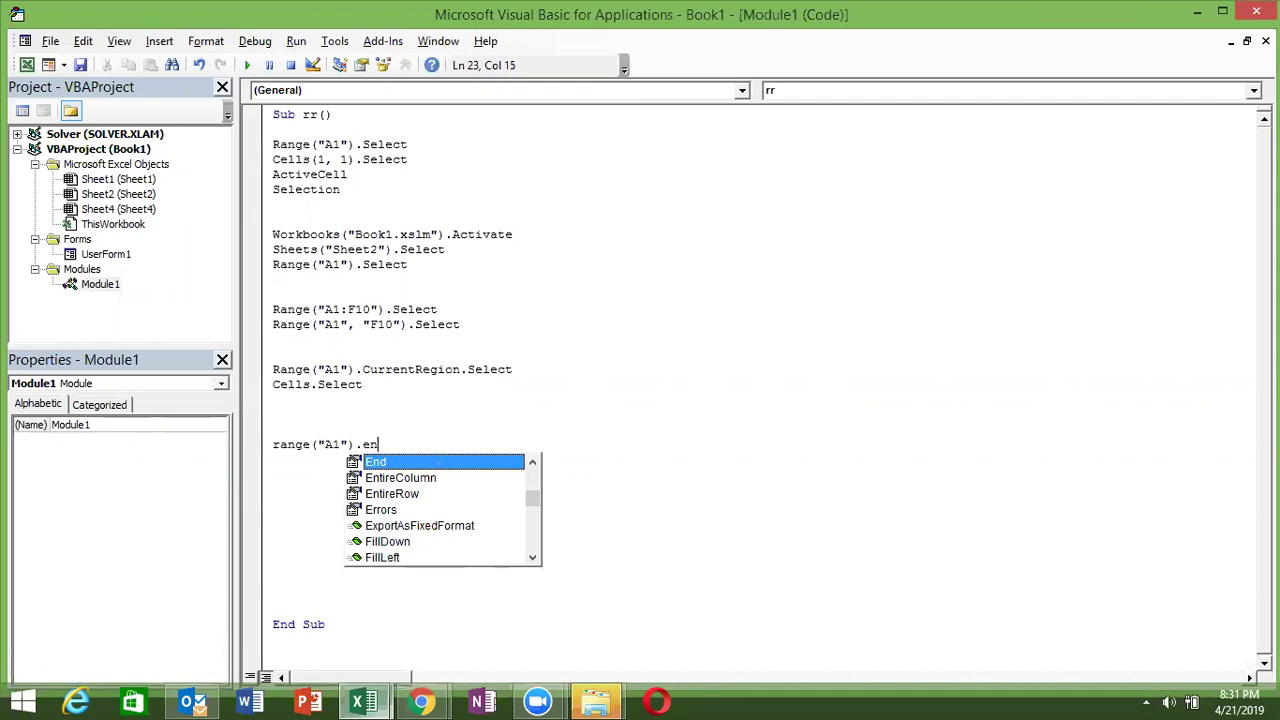
key("Tab")
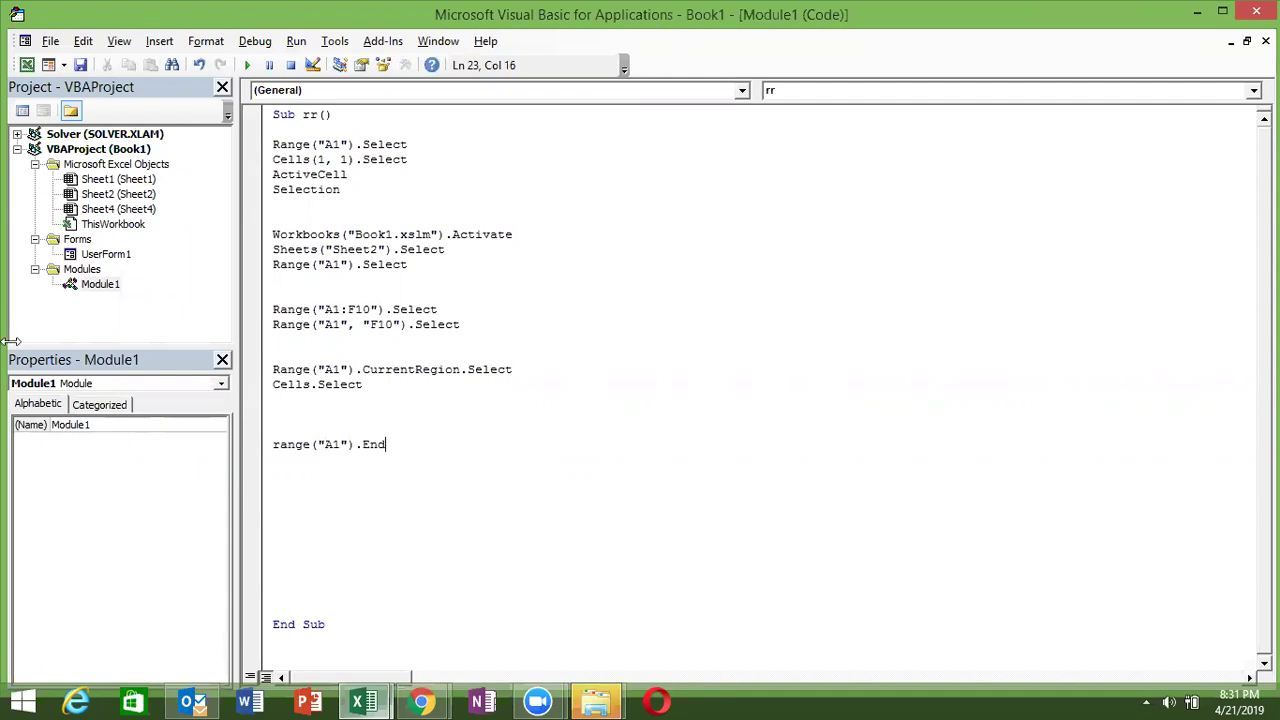
type("(")
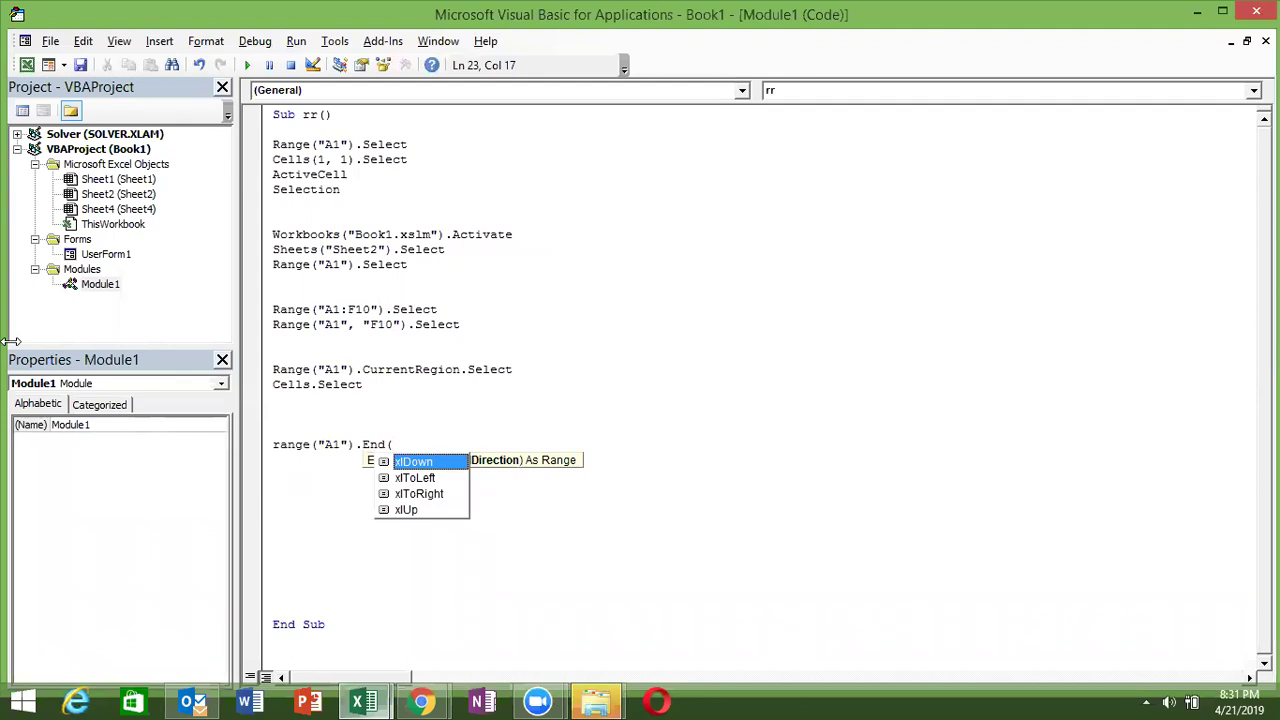
key("Tab")
type(")")
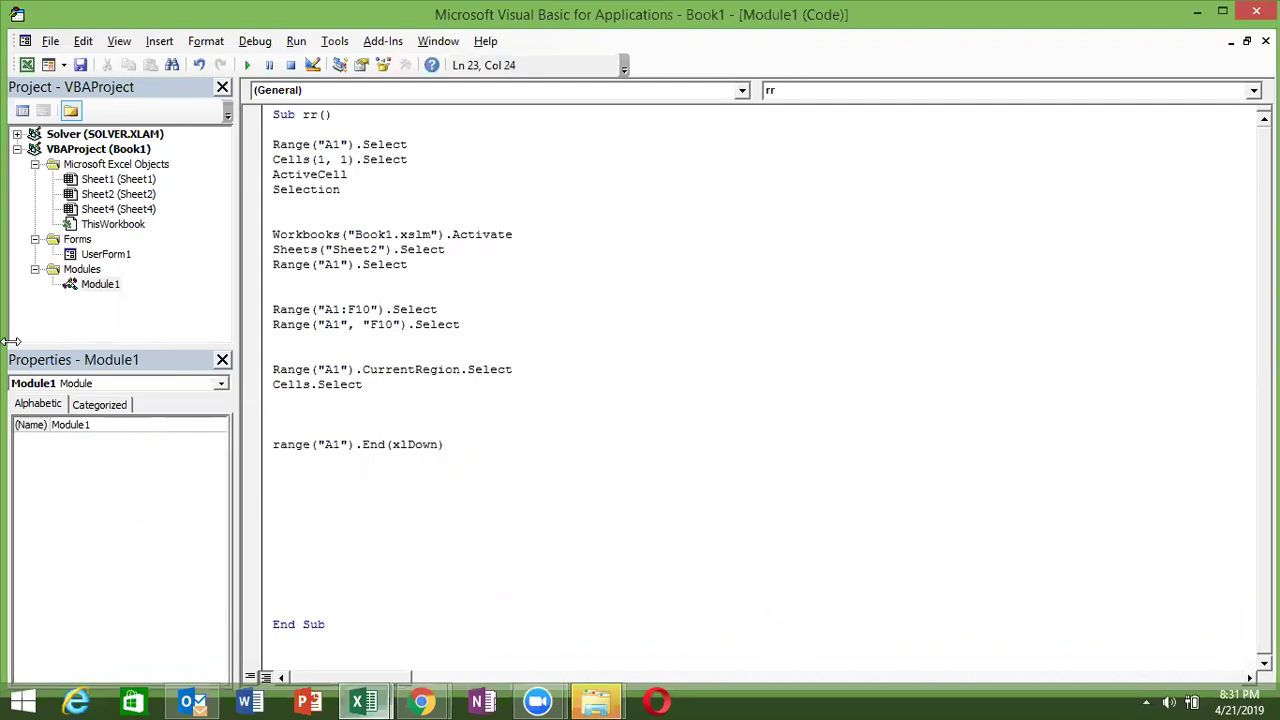
type(".se")
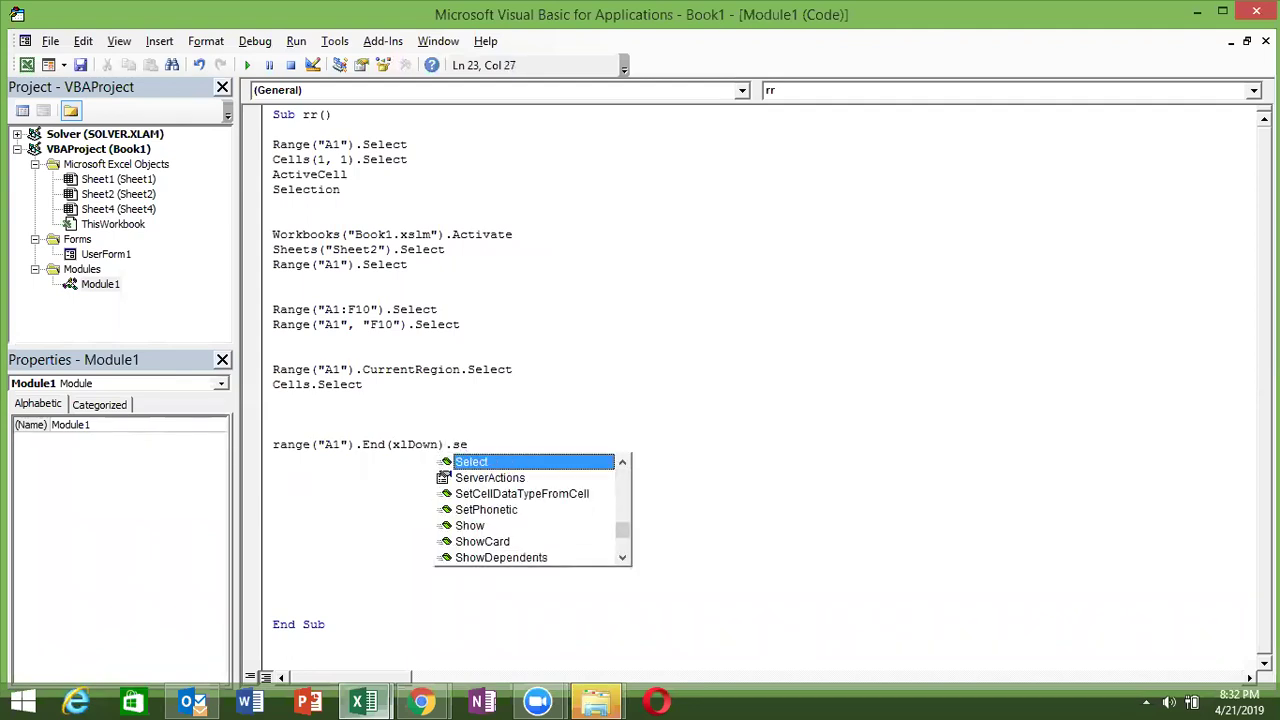
key("Return")
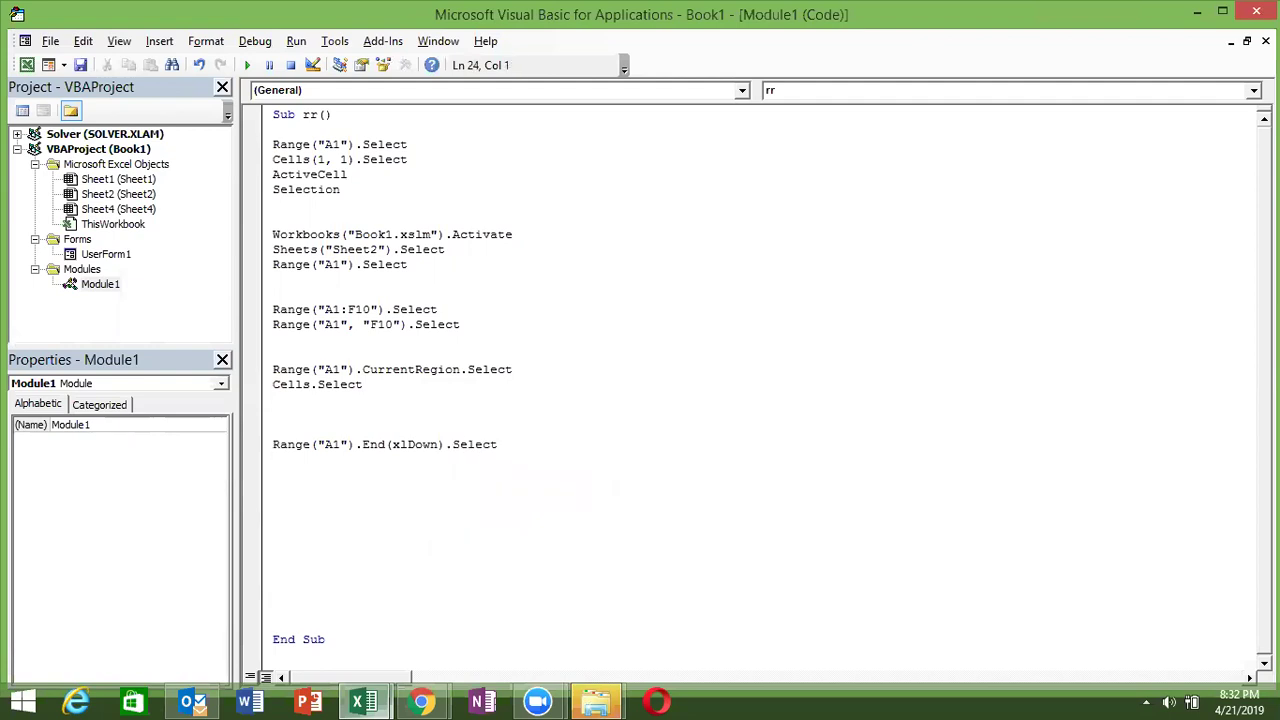
Highlight xlDown in the code, then delete the name in cell A6
left_click(432, 444)
double_click(432, 444)
key("alt+Tab")
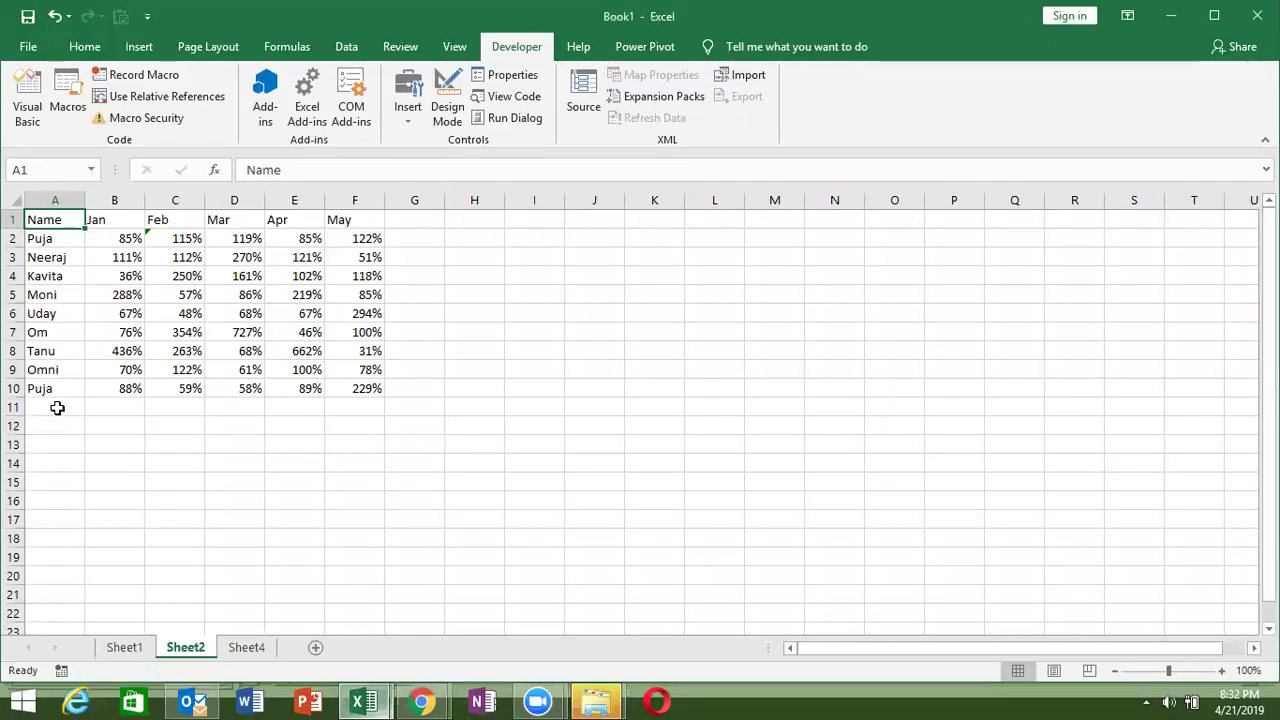
left_click(53, 312)
key("Delete")
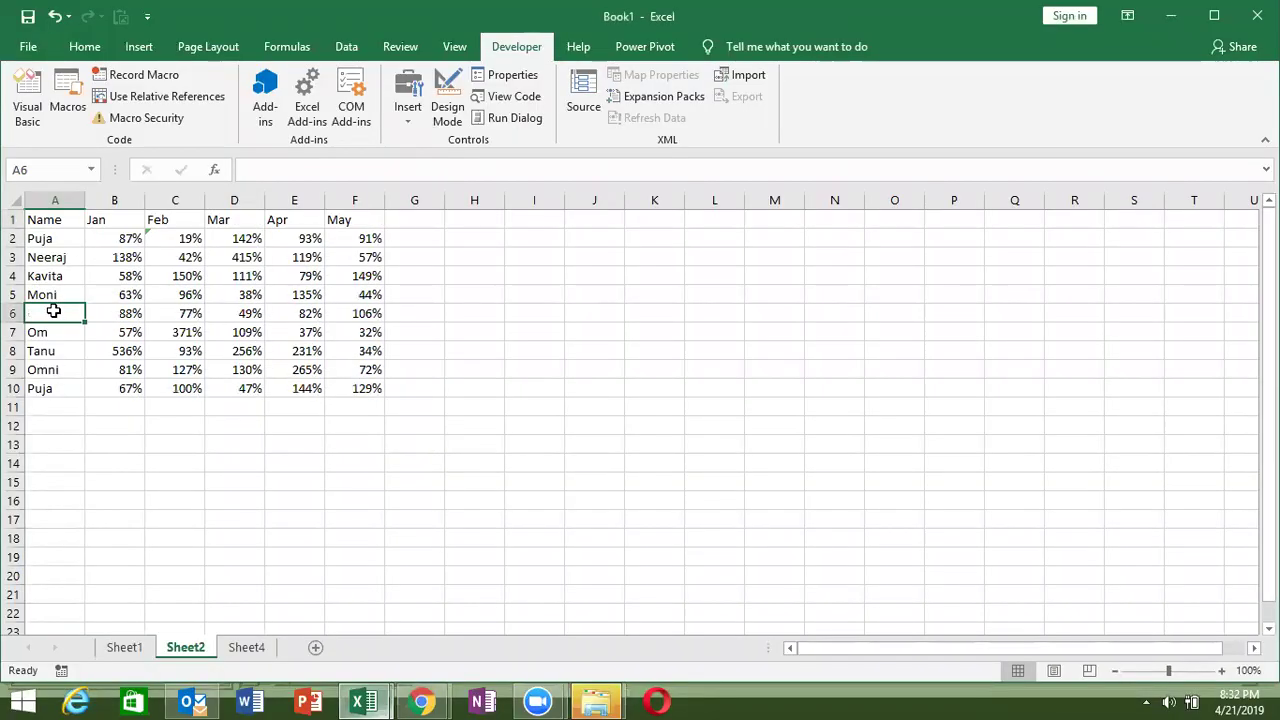
Confirm Ctrl+Down from A1 now stops at A5, then start a new line after xlDown
left_click(53, 220)
key("ctrl+Down")
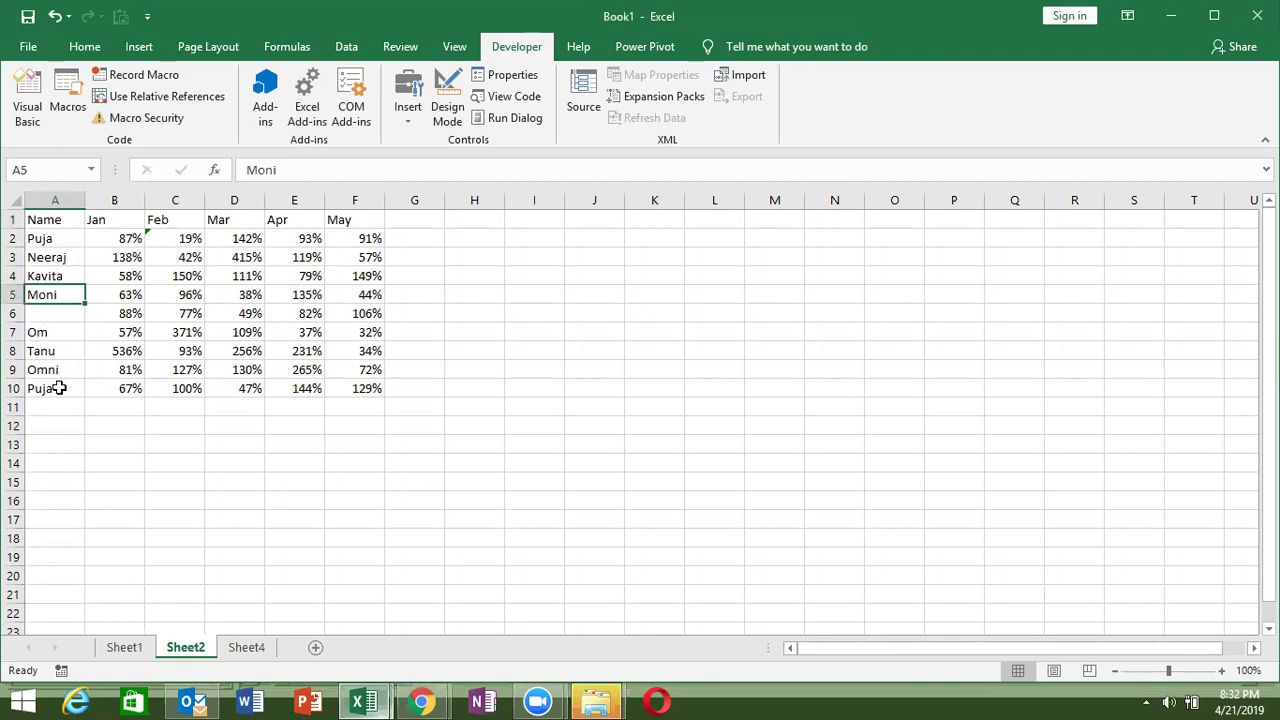
left_click(60, 388)
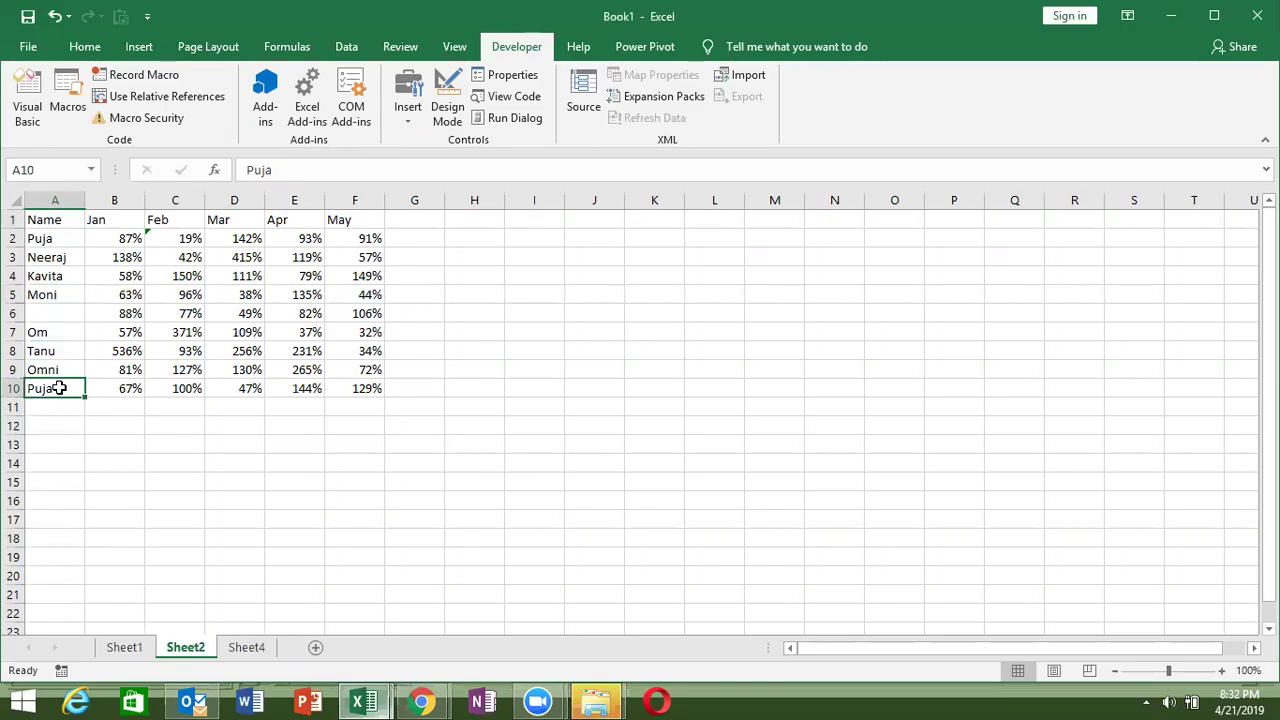
key("alt+F11")
left_click(290, 458)
Write Range("A65000").End(xlUp).Select below the xlDown line
type("range")
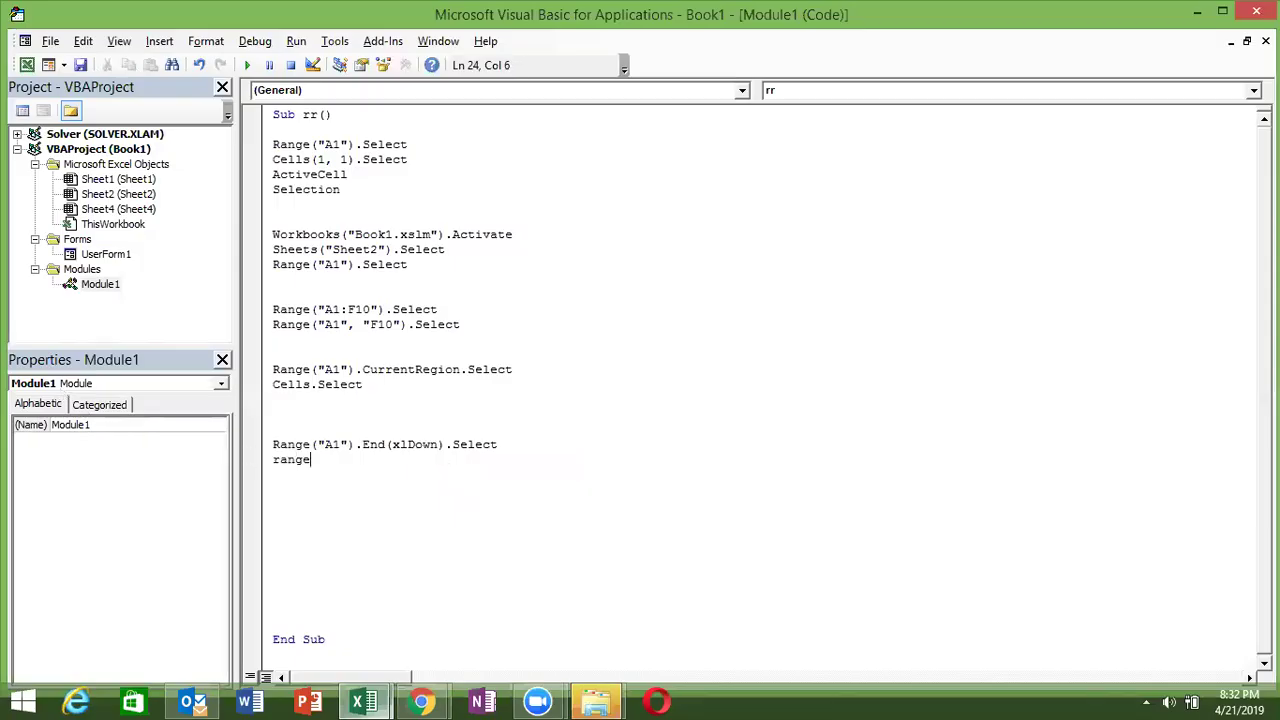
type("(\"A")
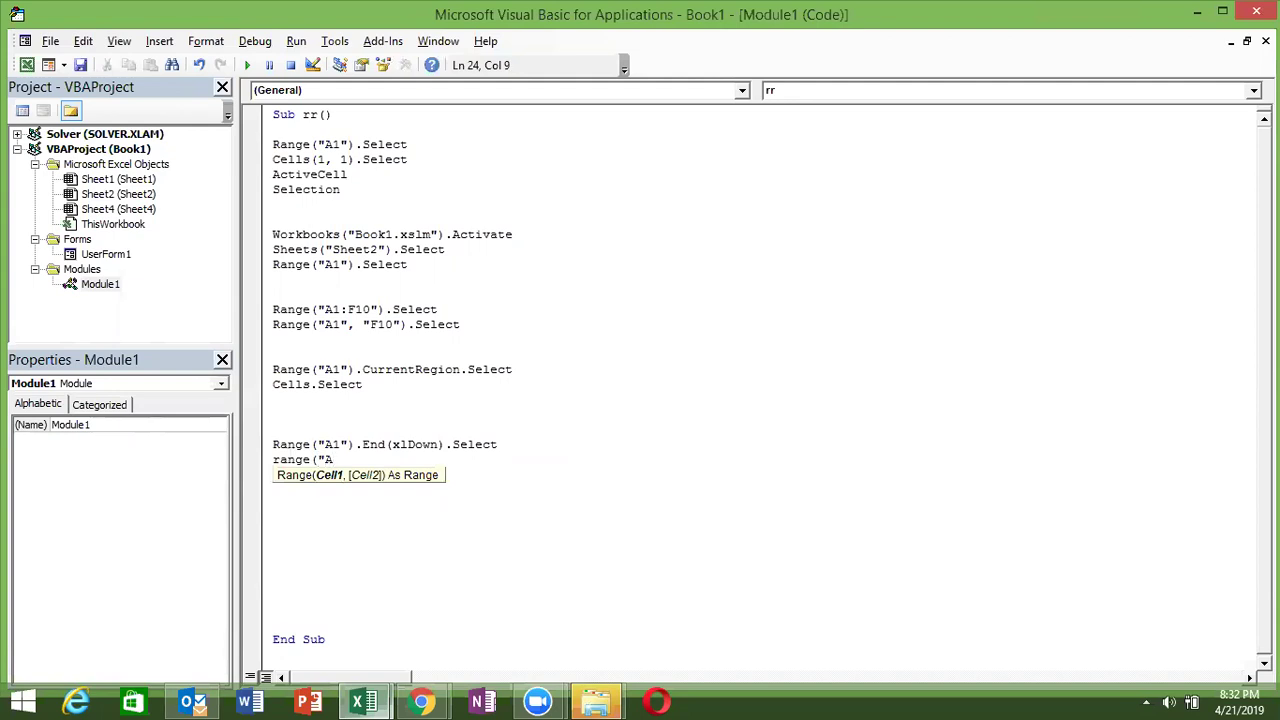
type("65000\")")
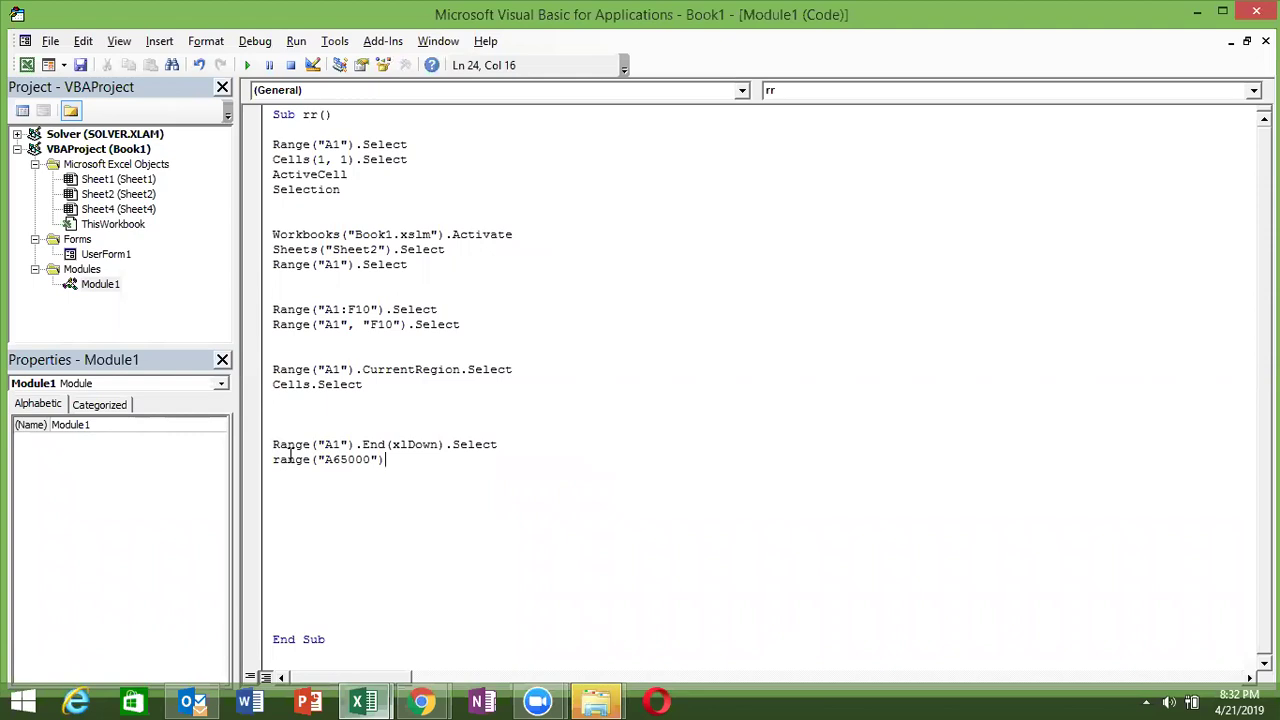
type(".e")
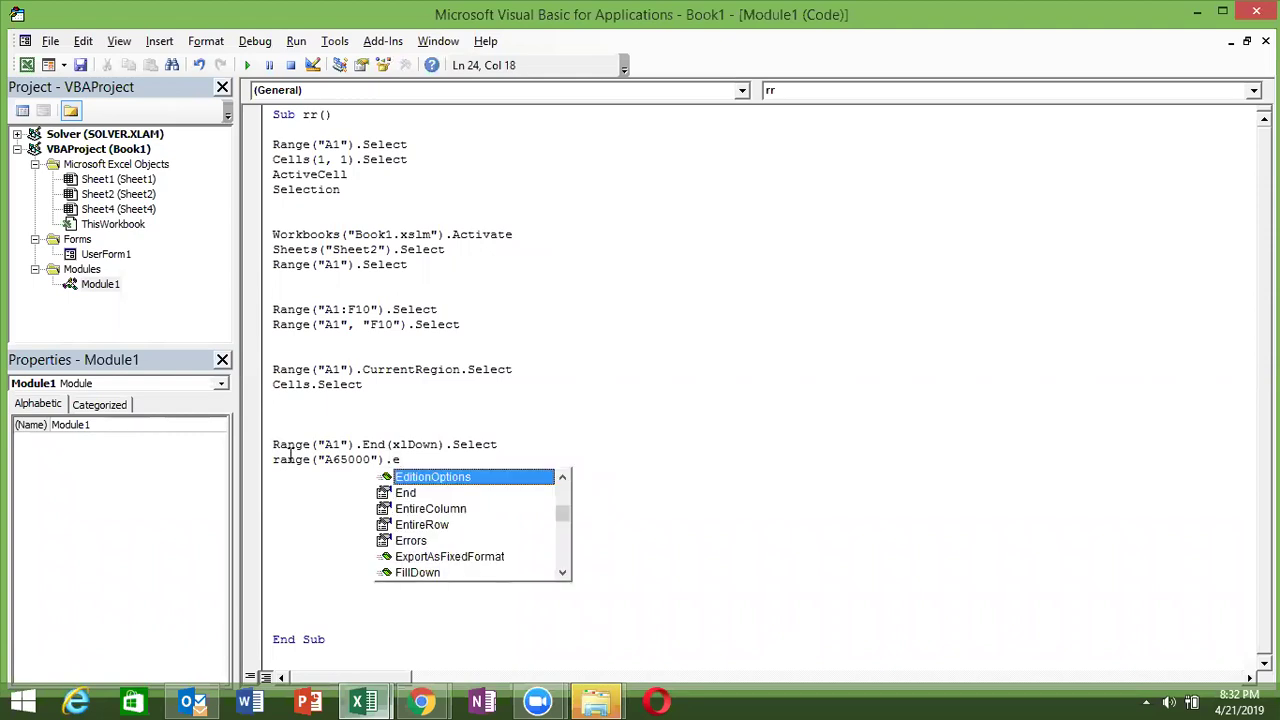
left_click(288, 468)
key("BackSpace")
key("BackSpace")
type("e")
key("Tab")
type("(")
key("Down")
key("Down")
key("Down")
key("Down")
key("Tab")
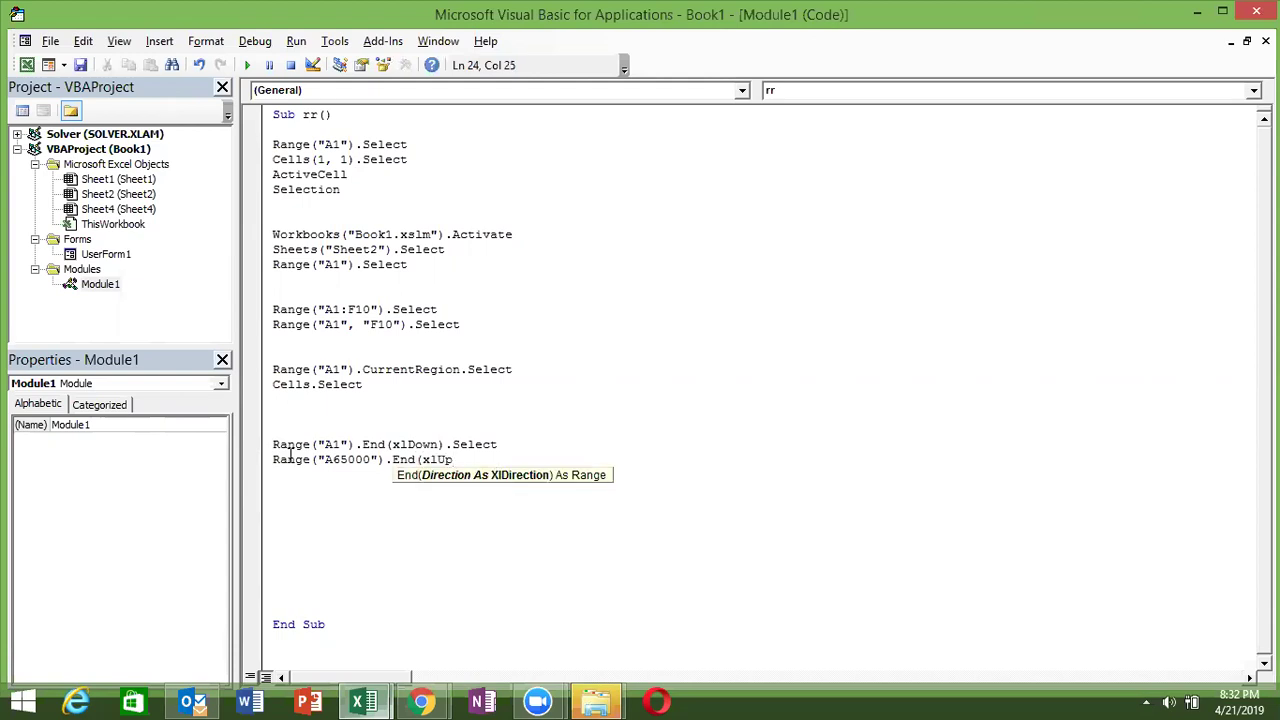
type(").se")
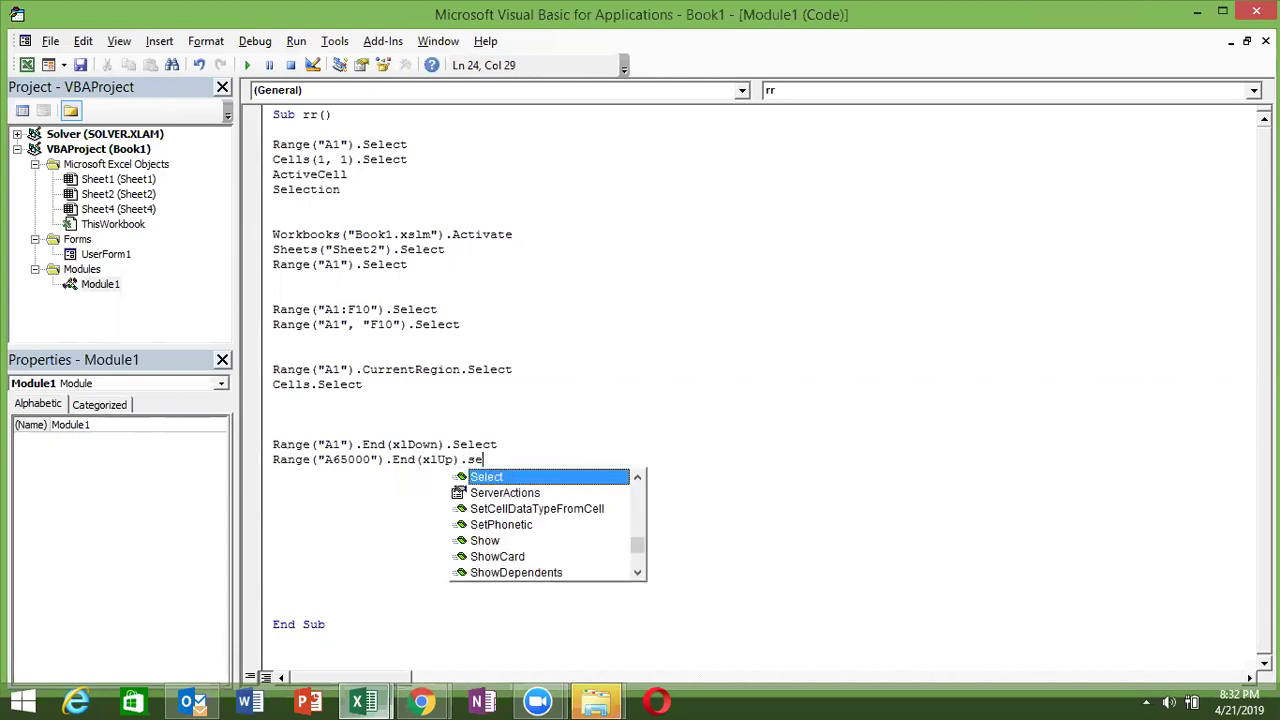
key("Tab")
key("Return")
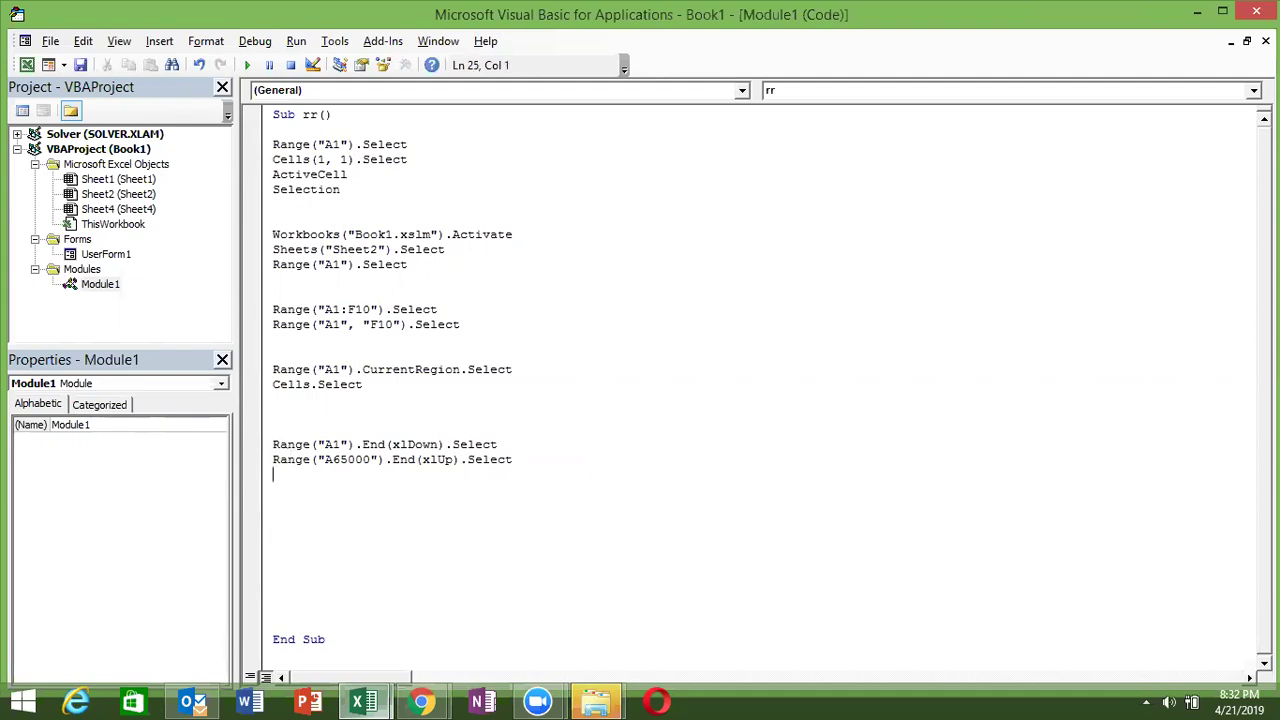
key("alt+Tab")
Jump from row 1048576 of column A up to A10, then scroll back to the top
left_click(59, 619)
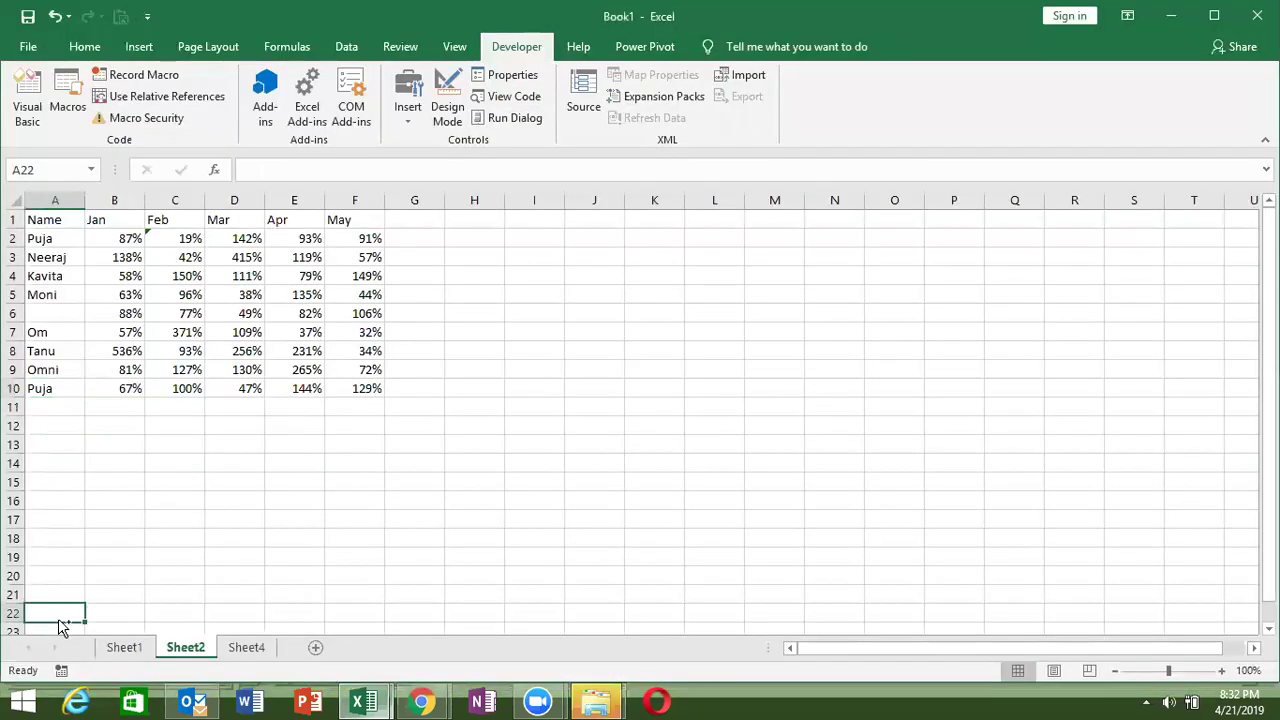
key("ctrl+Down")
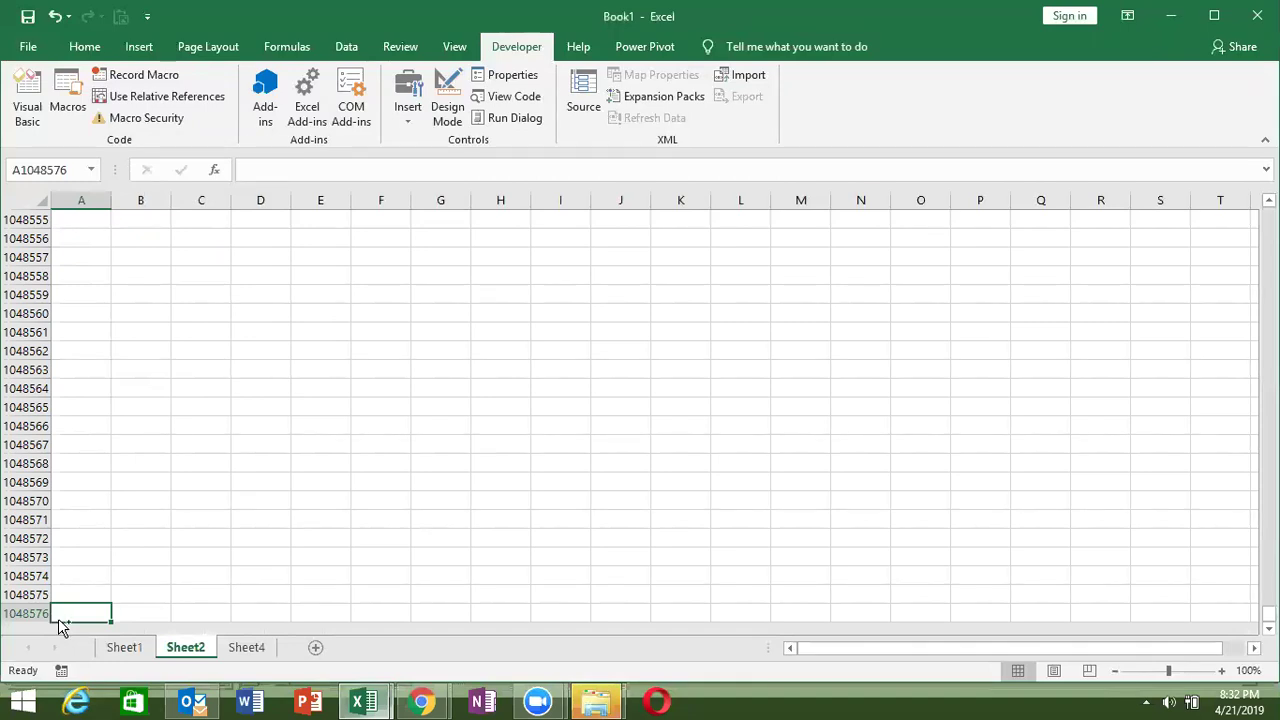
key("ctrl+Up")
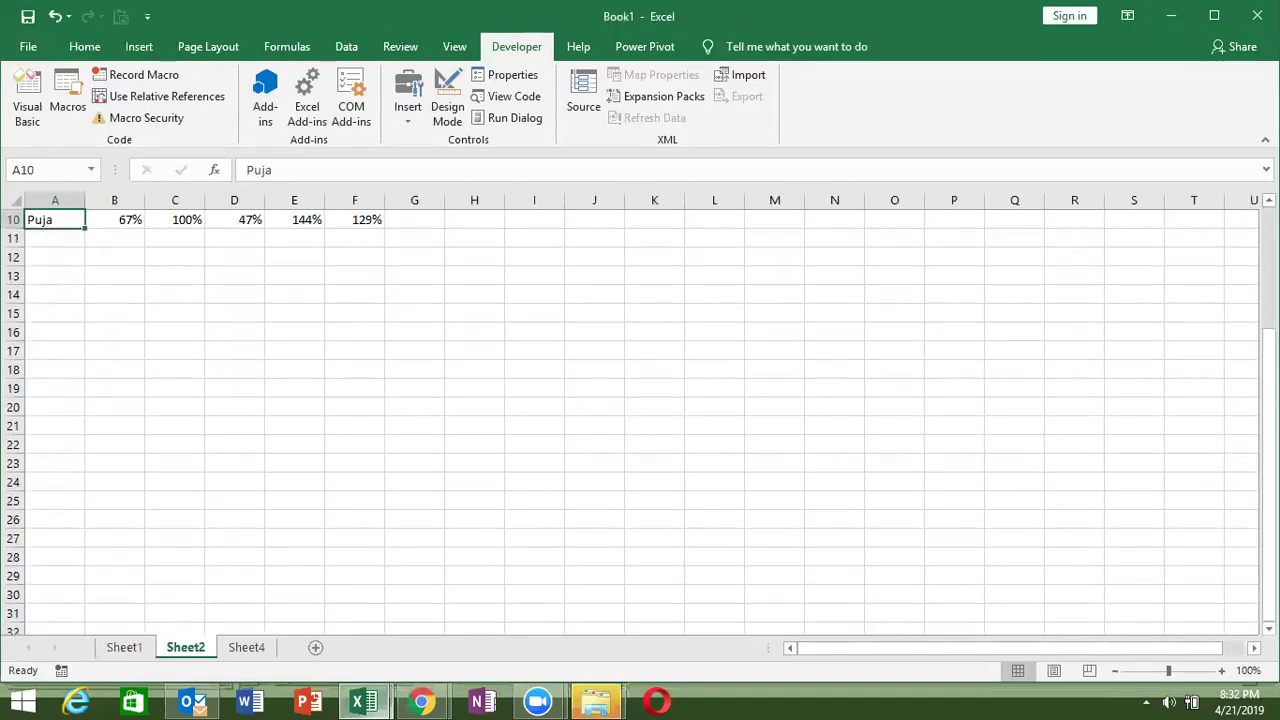
left_click_drag(1268, 557, 1268, 435)
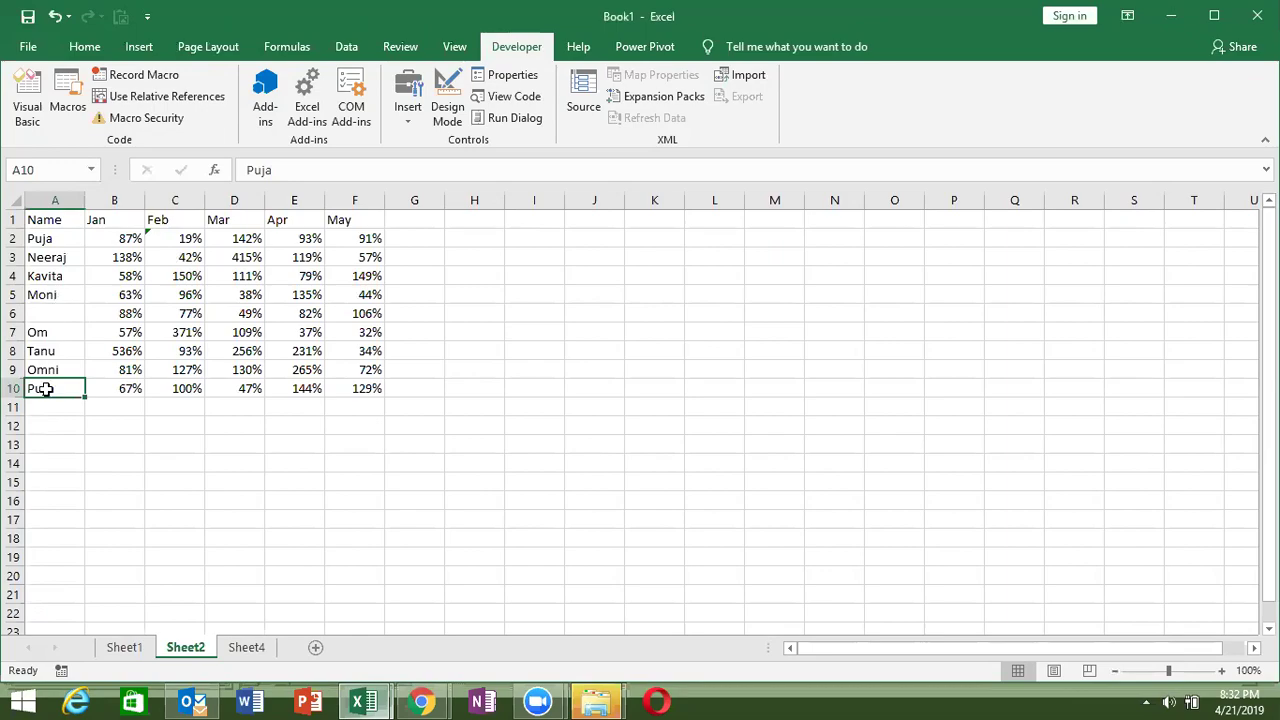
key("alt+F11")
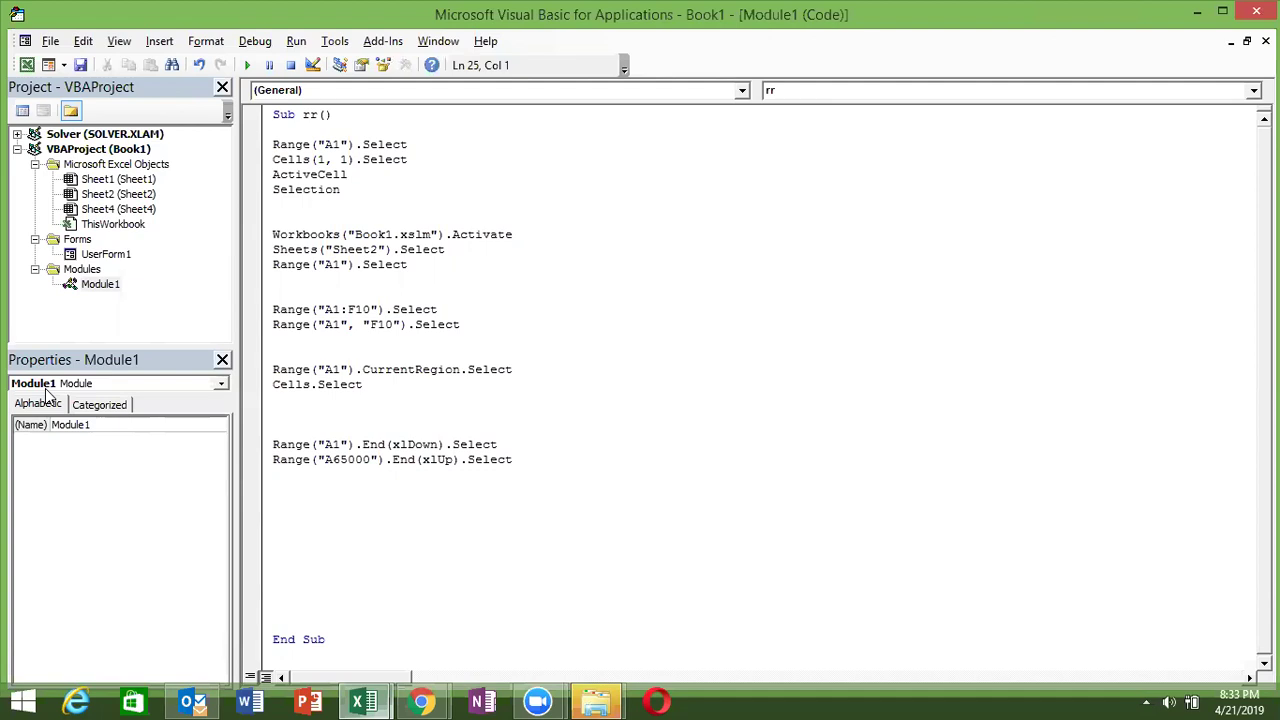
Check on the sheet which empty row lies just below the last name
key("Return")
key("Return")
key("Up")
key("Up")
key("Up")
key("Down")
key("alt+F11")
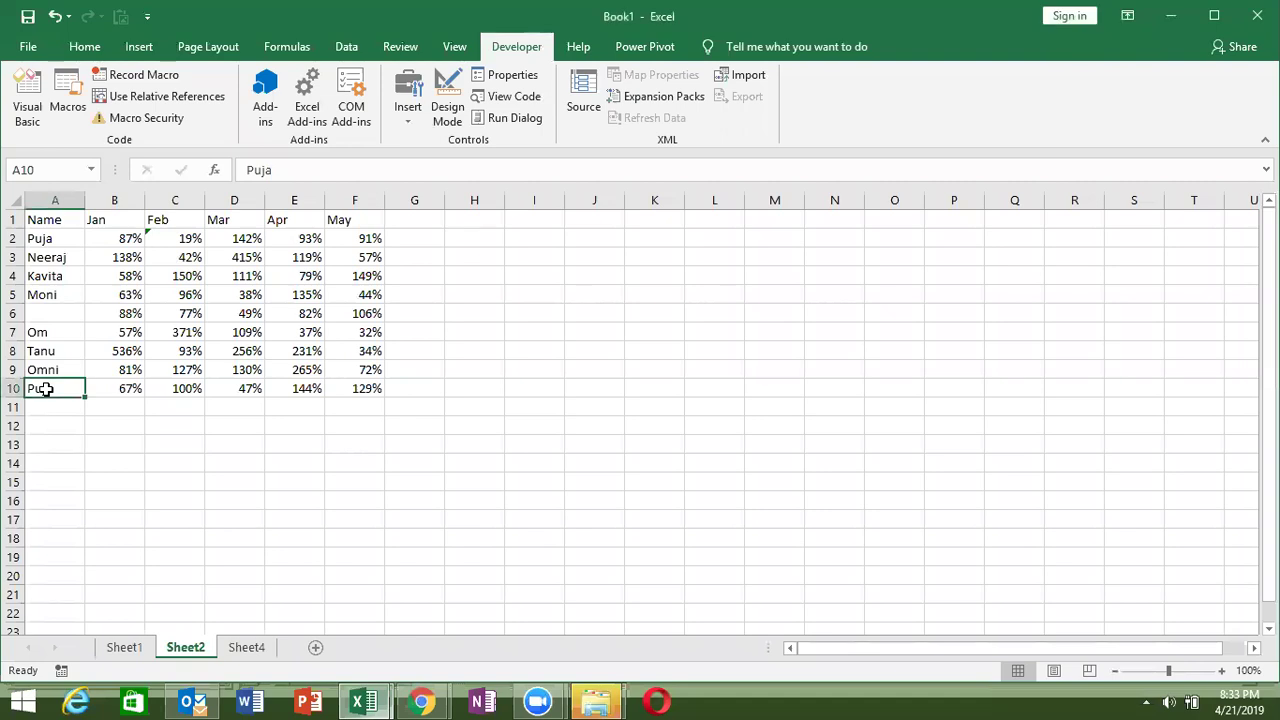
key("Down")
key("Up")
key("Down")
key("alt+F11")
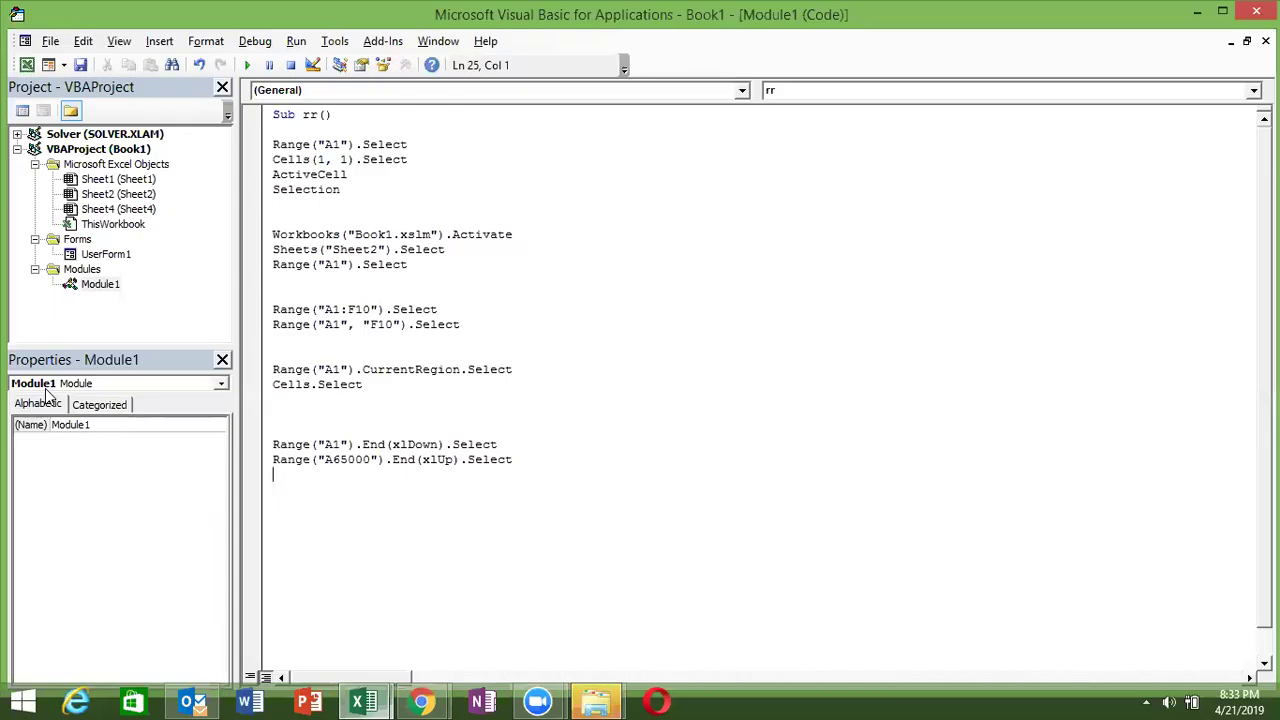
Copy the End(xlDown) and End(xlUp) lines and paste them below
key("Up")
key("shift+Right")
key("shift+Right")
key("shift+Right")
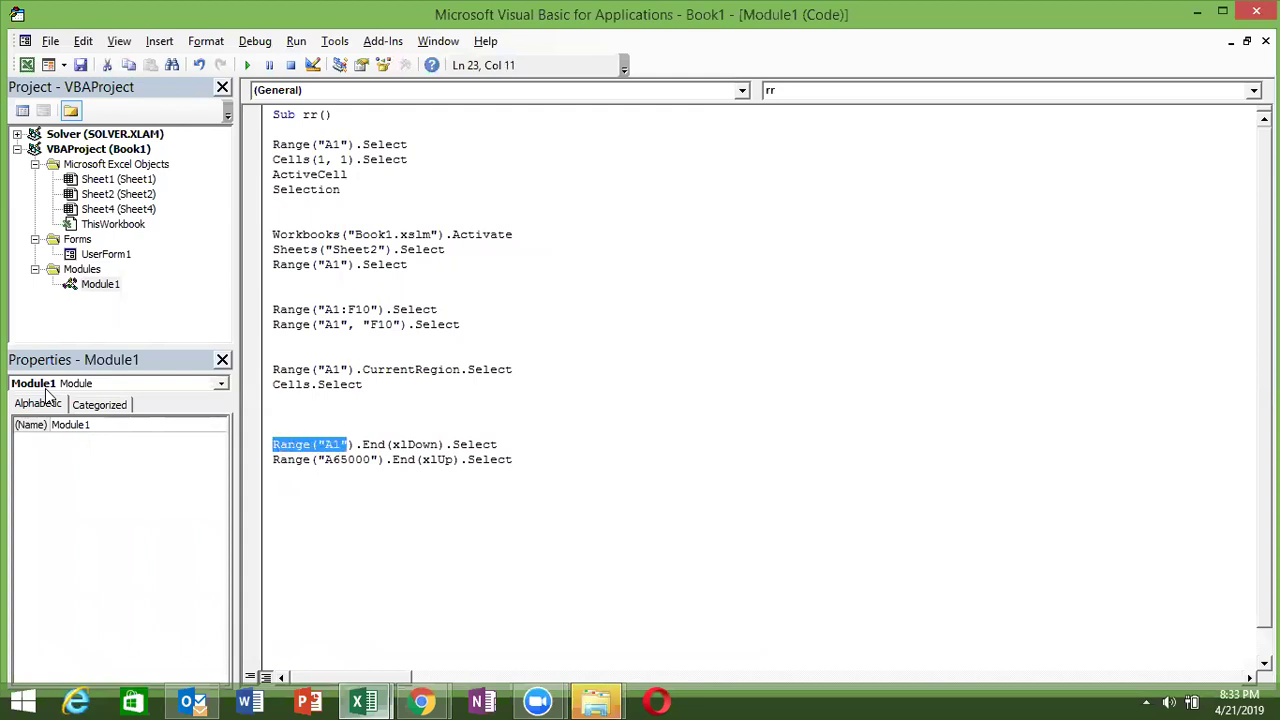
key("shift+Down")
key("shift+Down")
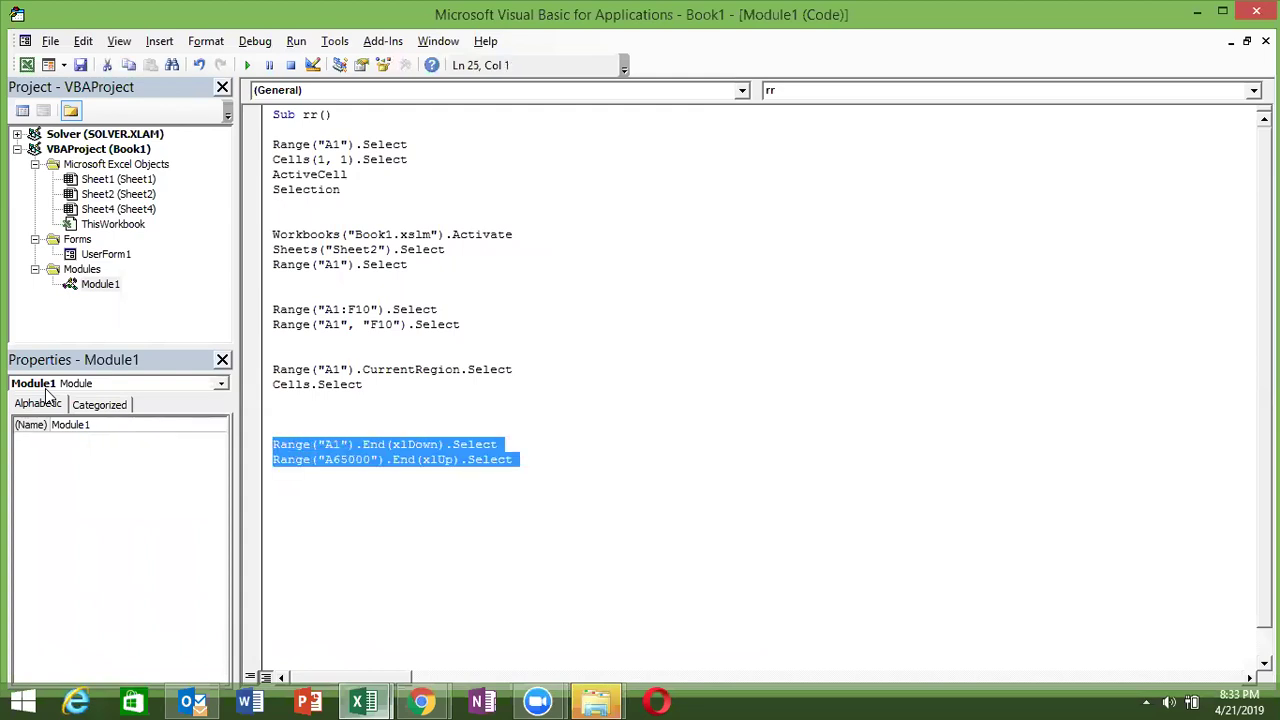
key("ctrl+c")
key("Down")
key("Down")
key("ctrl+v")
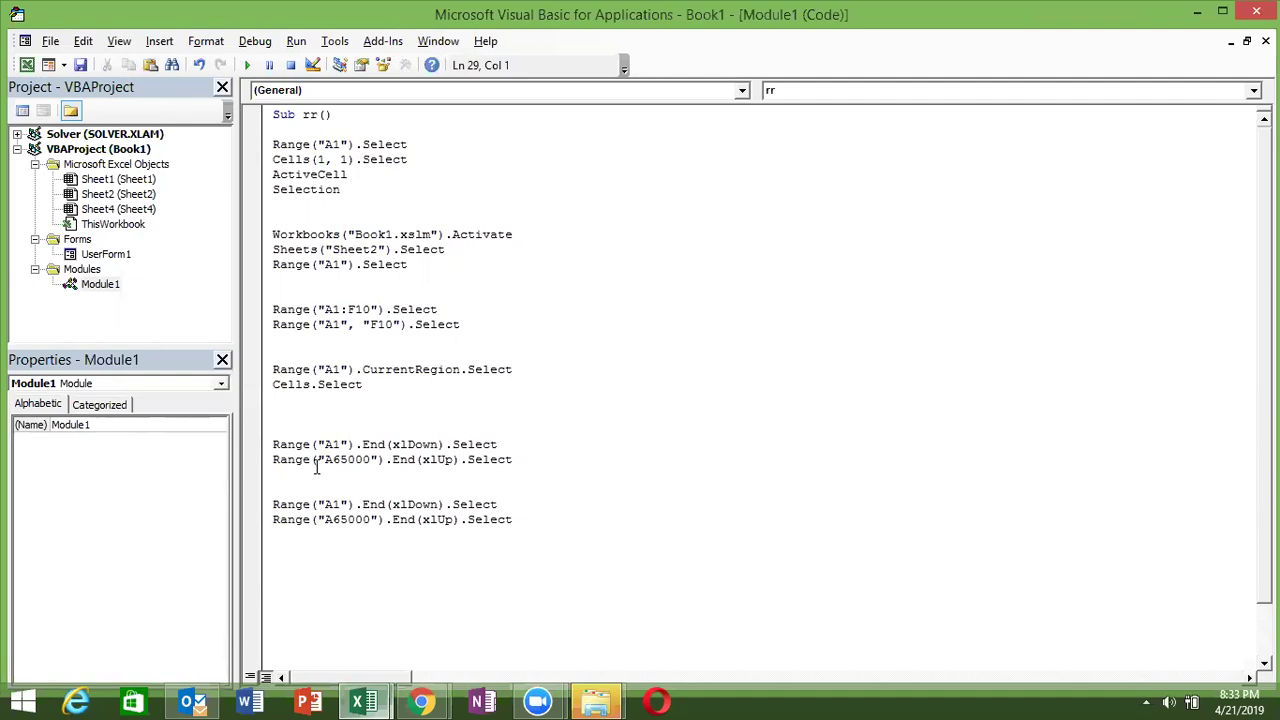
Insert .Offset(1, 0) into the copied End(xlDown) line and highlight the row offset
left_click(445, 504)
type(".of")
key("Tab")
type("1,0")
key("BackSpace")
key("BackSpace")
key("BackSpace")
type("(1, 0")
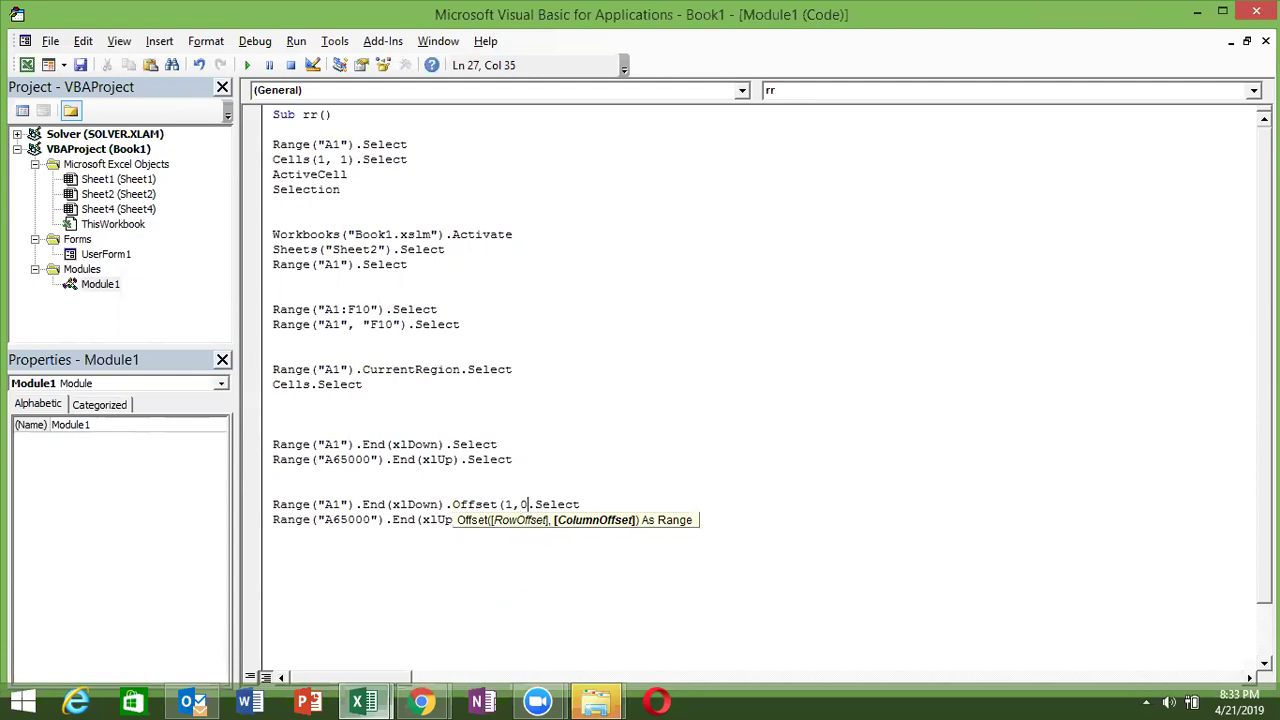
type(")")
left_click(451, 530)
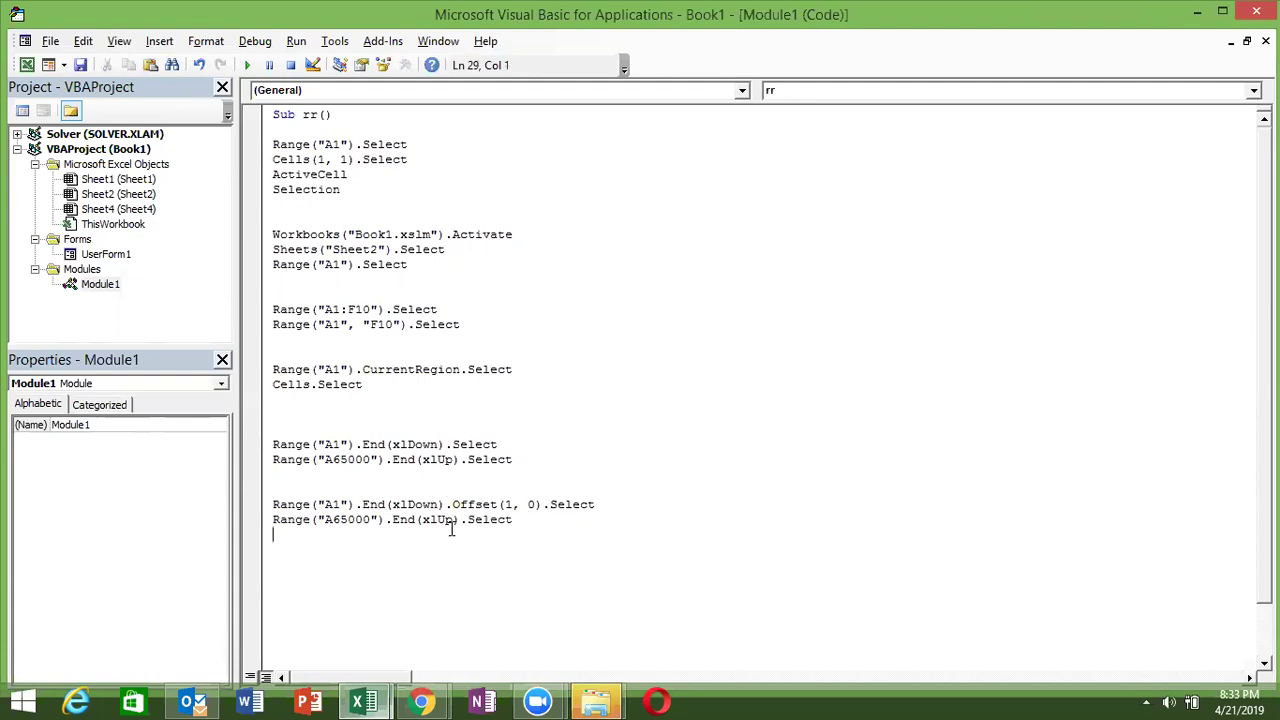
double_click(506, 505)
Show on the sheet the empty cell just below Puja in A10
key("alt+F11")
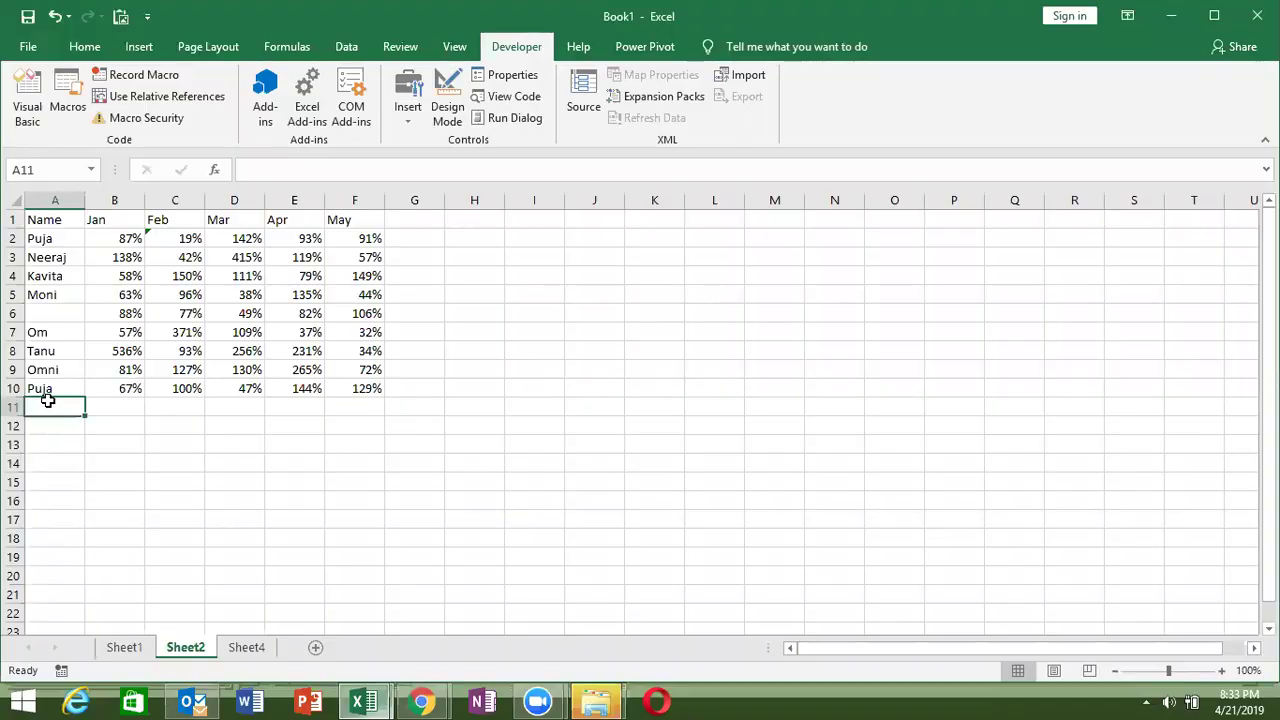
left_click(55, 390)
key("Down")
key("alt+F11")
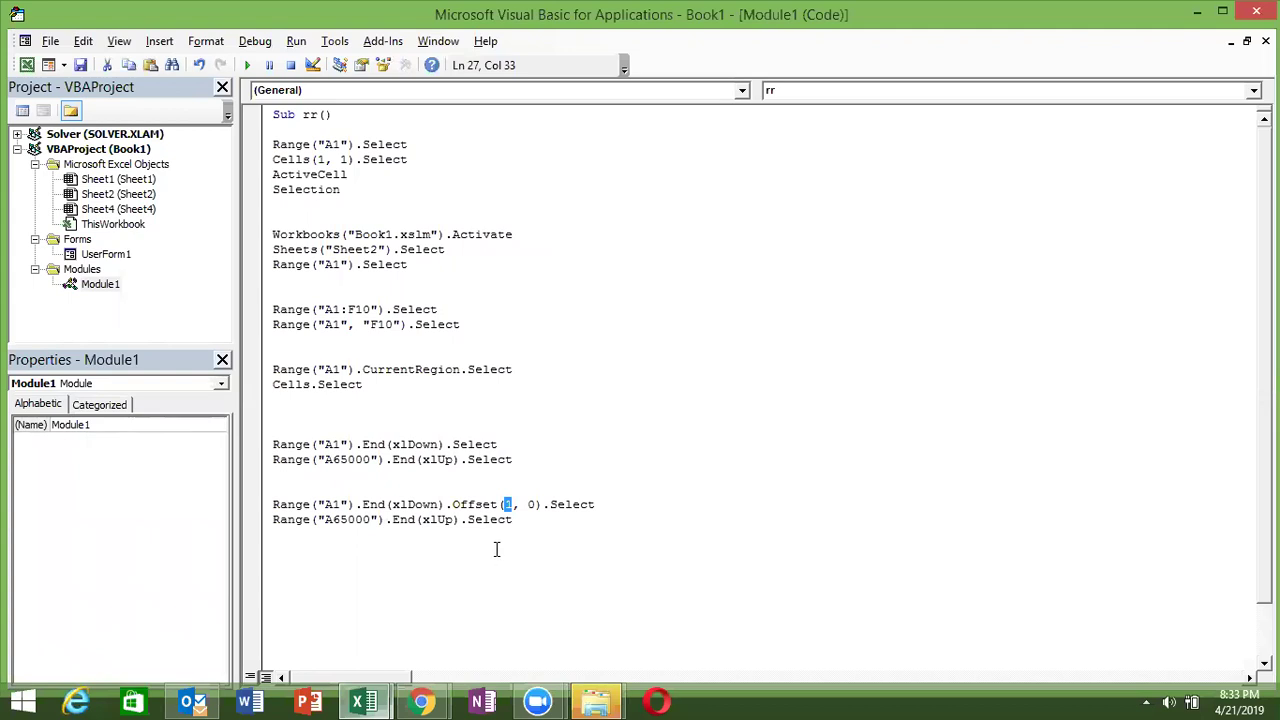
Insert .Offset(1, 0) into the copied End(xlUp) line and highlight the column offset
left_click(463, 519)
type(".")
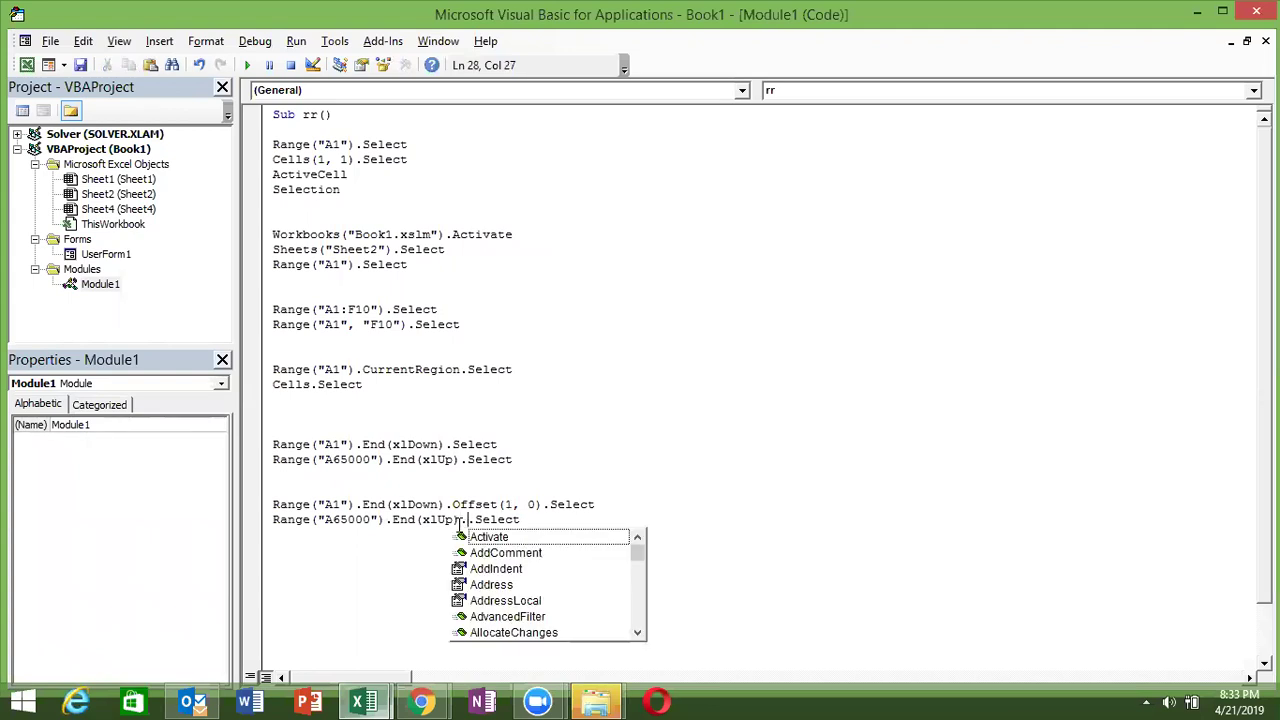
type("off")
key("Tab")
type("(")
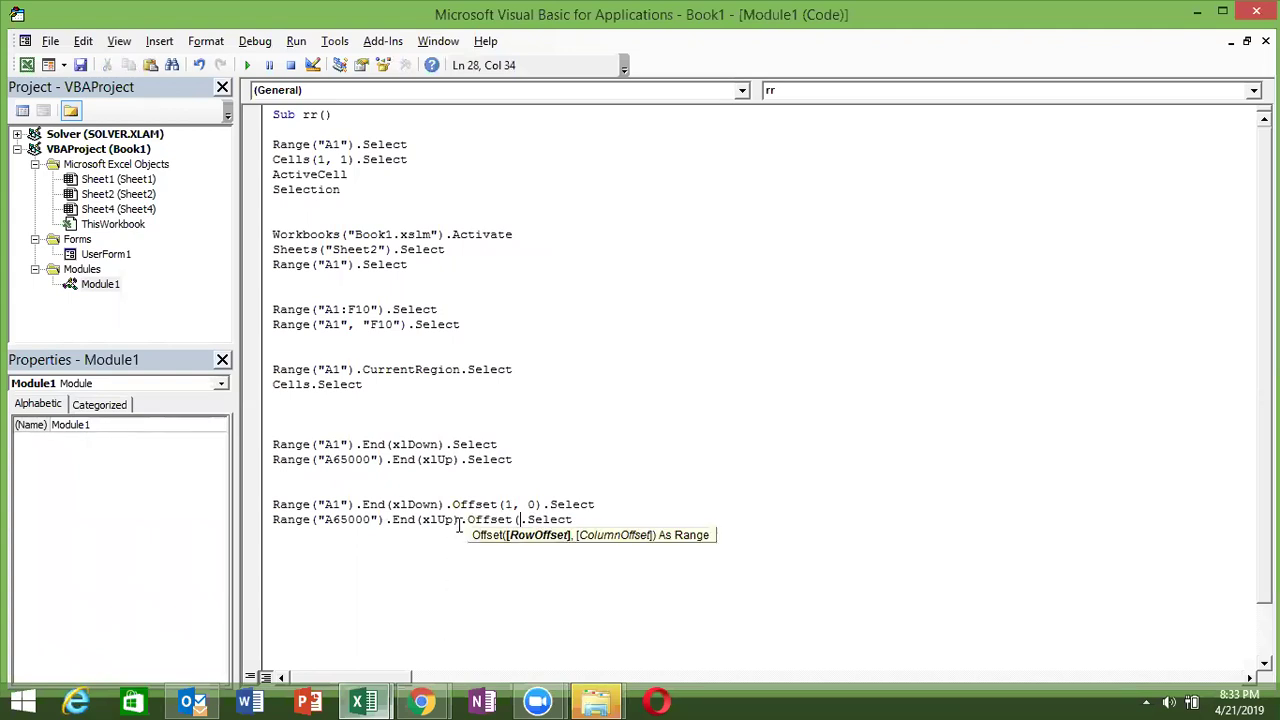
type("1,0")
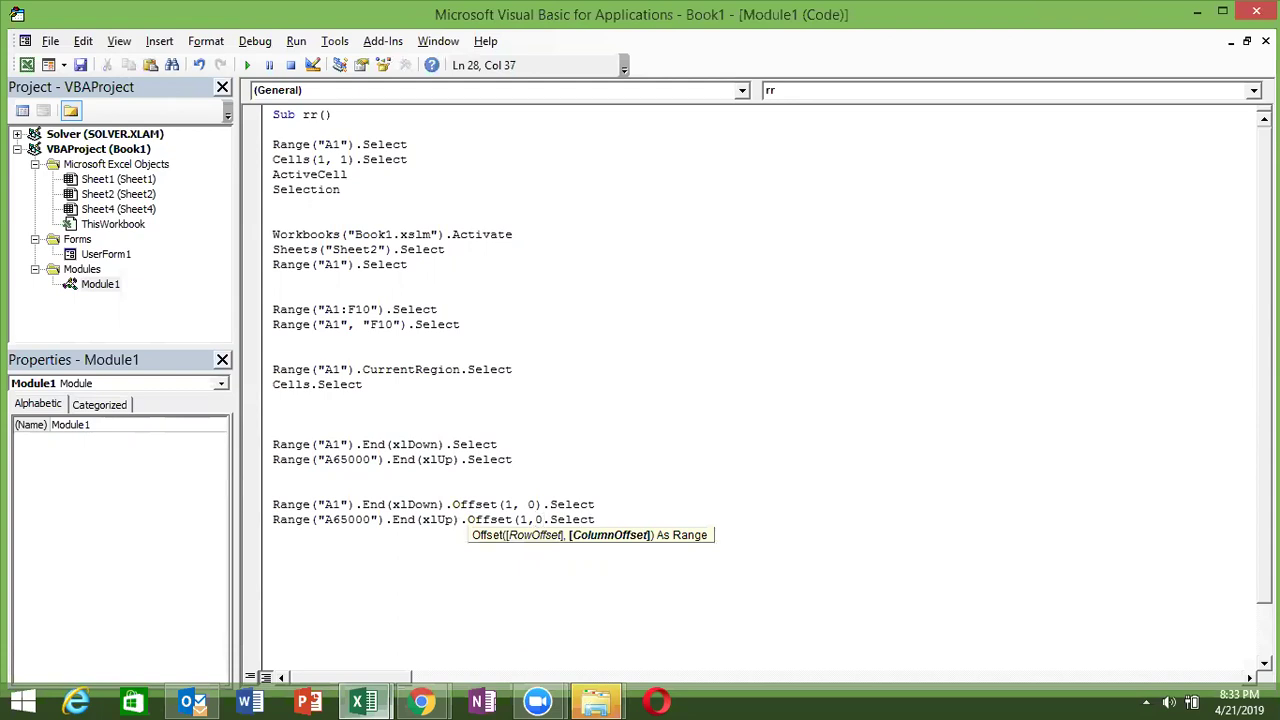
left_click(569, 586)
double_click(531, 505)
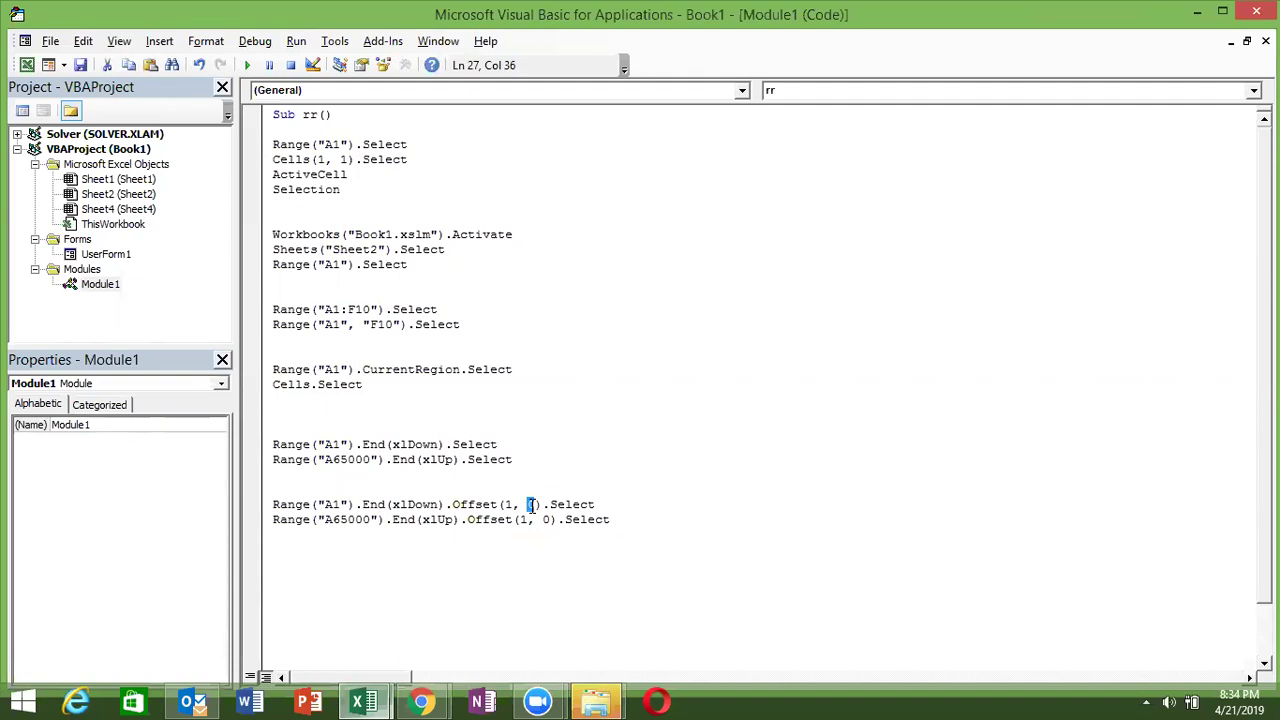
Inspect where the Sheet2 data ends by selecting A10, F10 and empty G10
key("alt+F11")
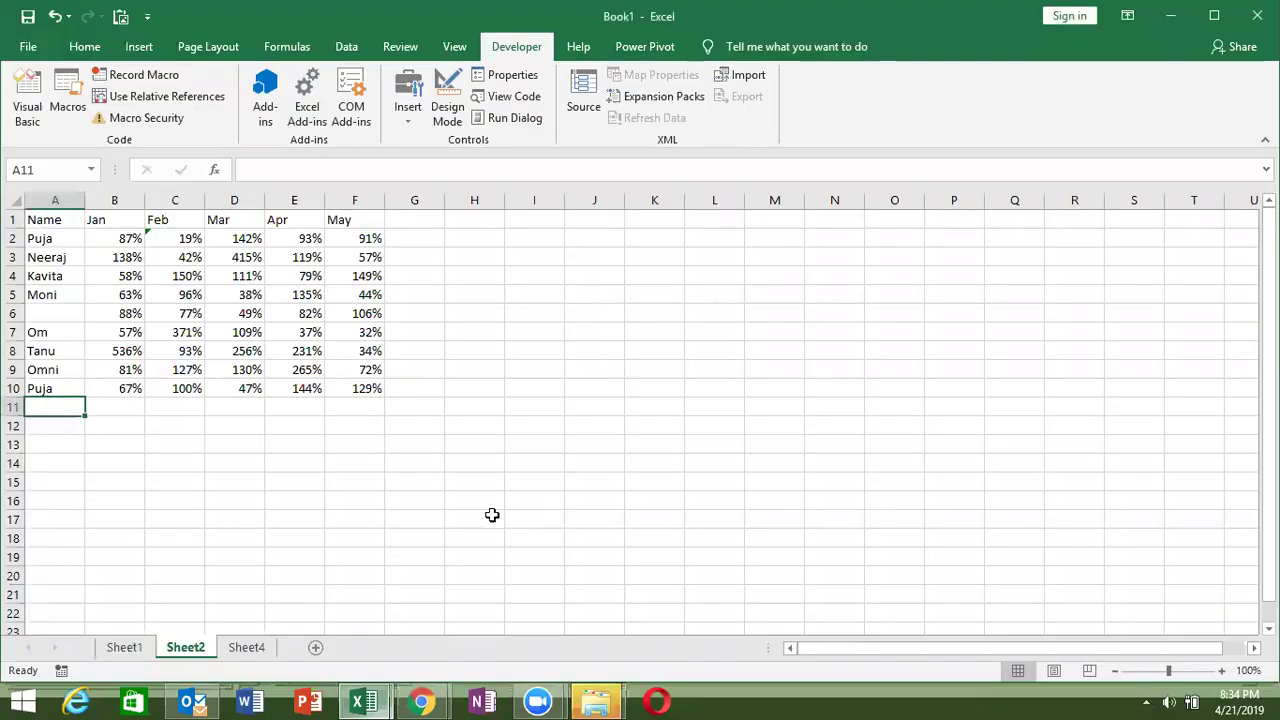
key("Up")
key("Up")
left_click(62, 389)
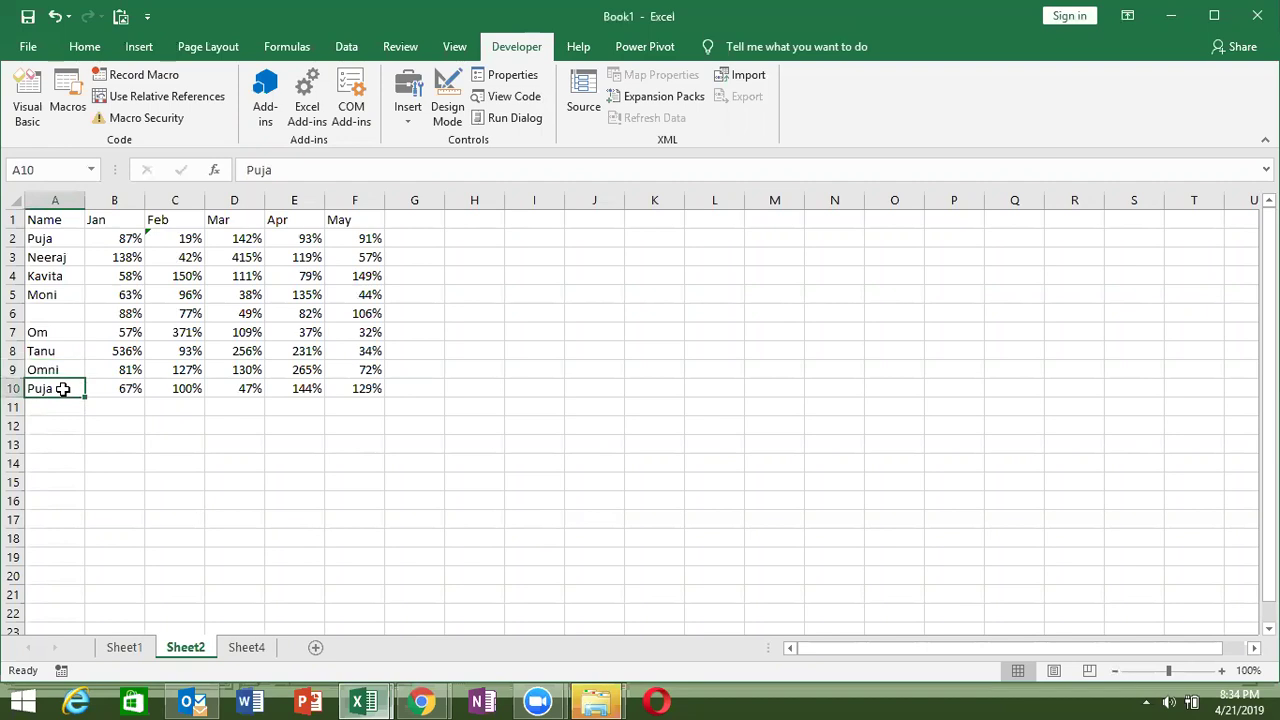
left_click(370, 394)
left_click(414, 386)
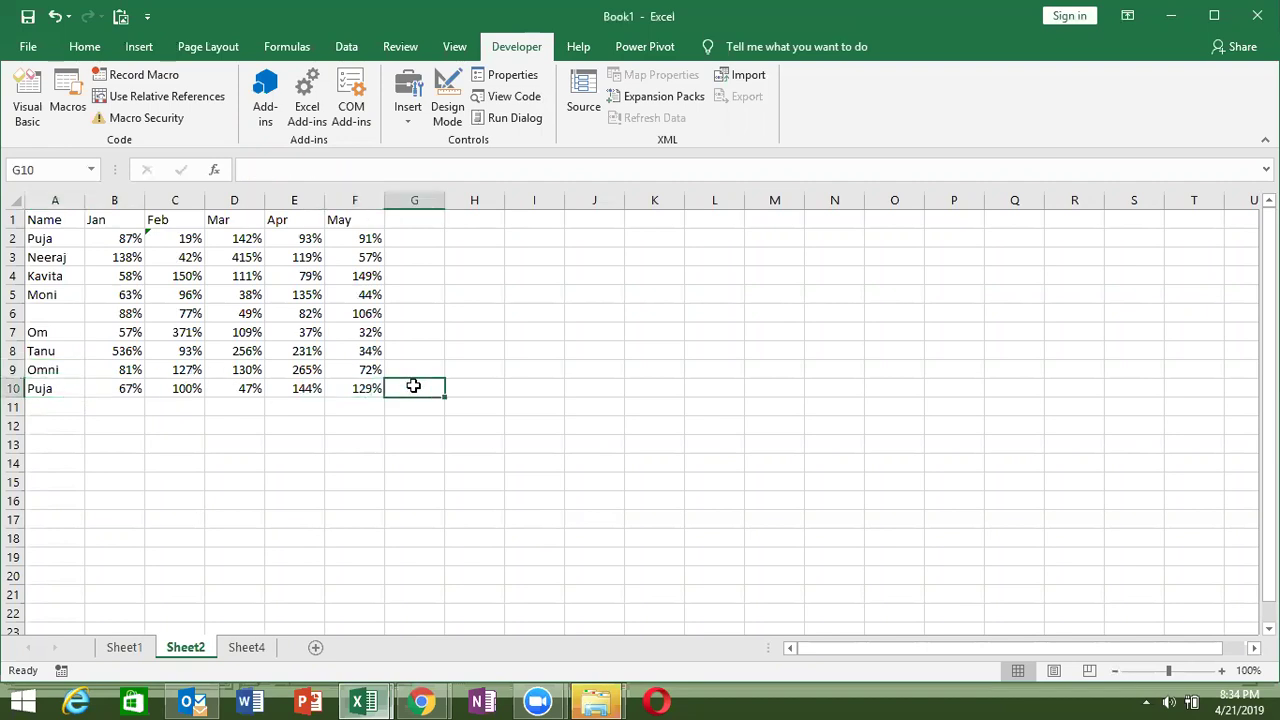
key("Left")
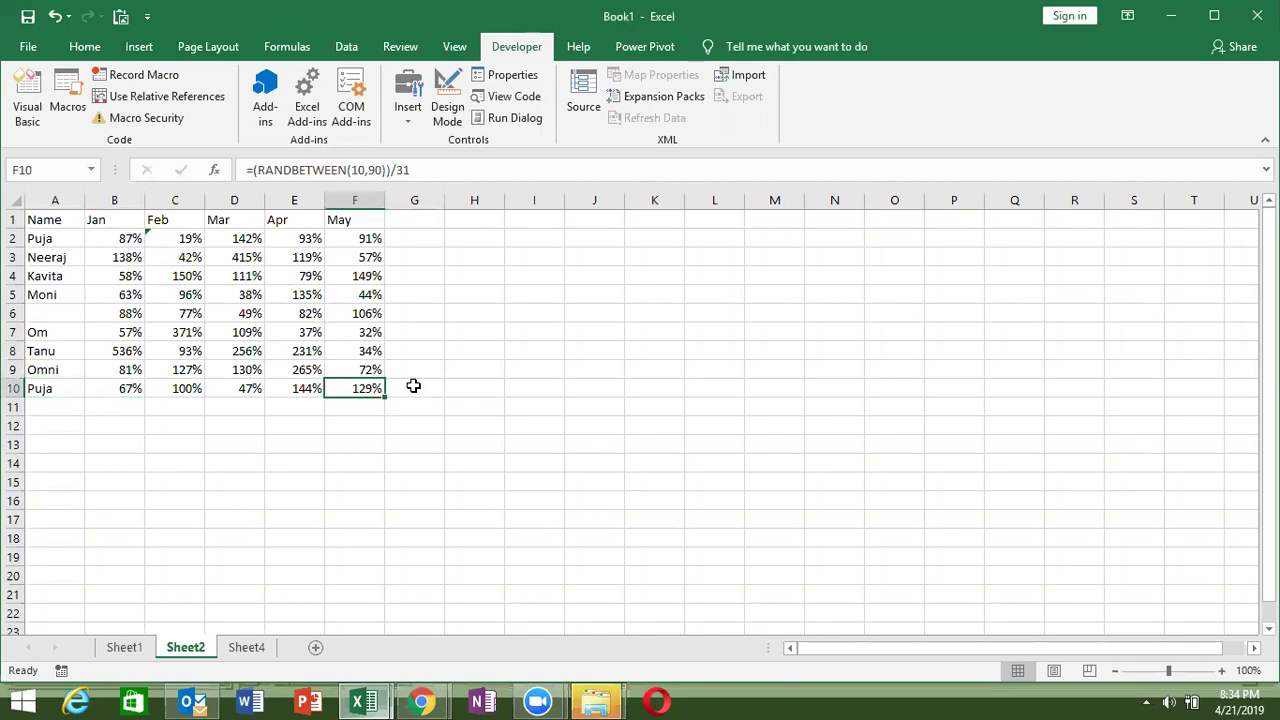
key("alt+F11")
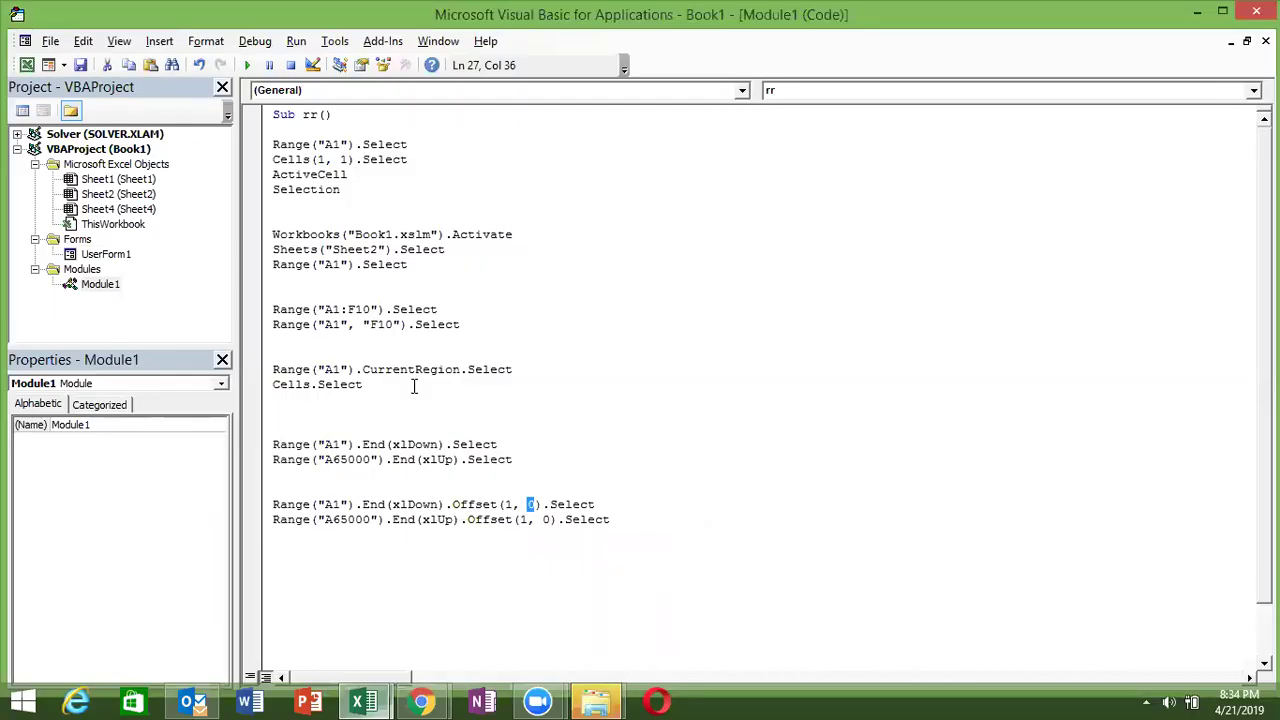
left_click(513, 504)
left_click(520, 519)
left_click(507, 538)
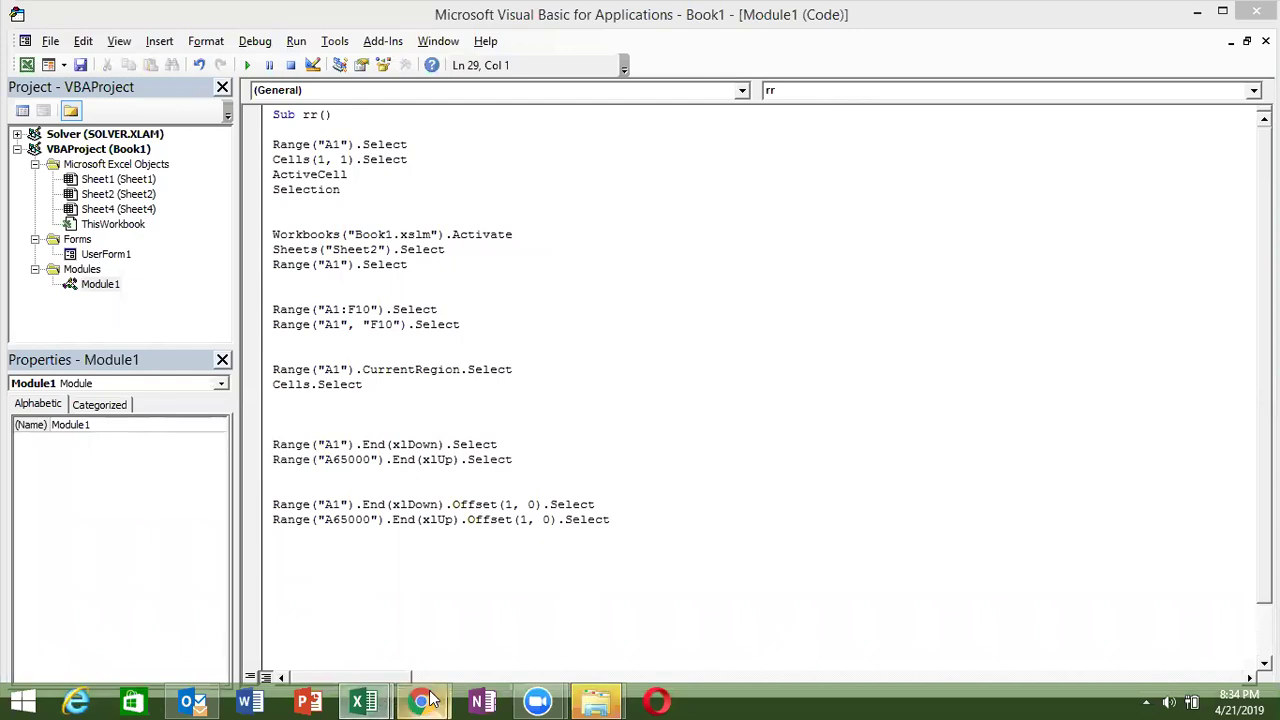
mouse_move(430, 700)
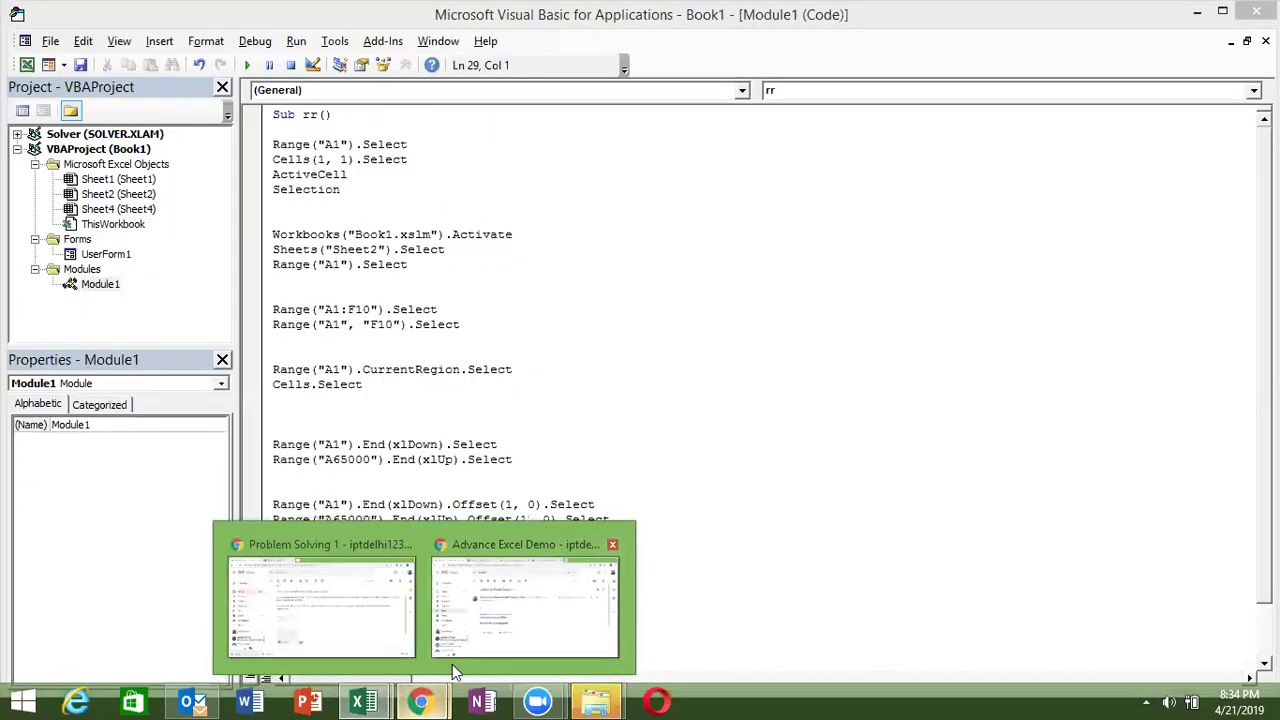
In the YouTube tab, go to YouTube Studio's my_videos page via the 'y' address-bar suggestion
left_click(463, 654)
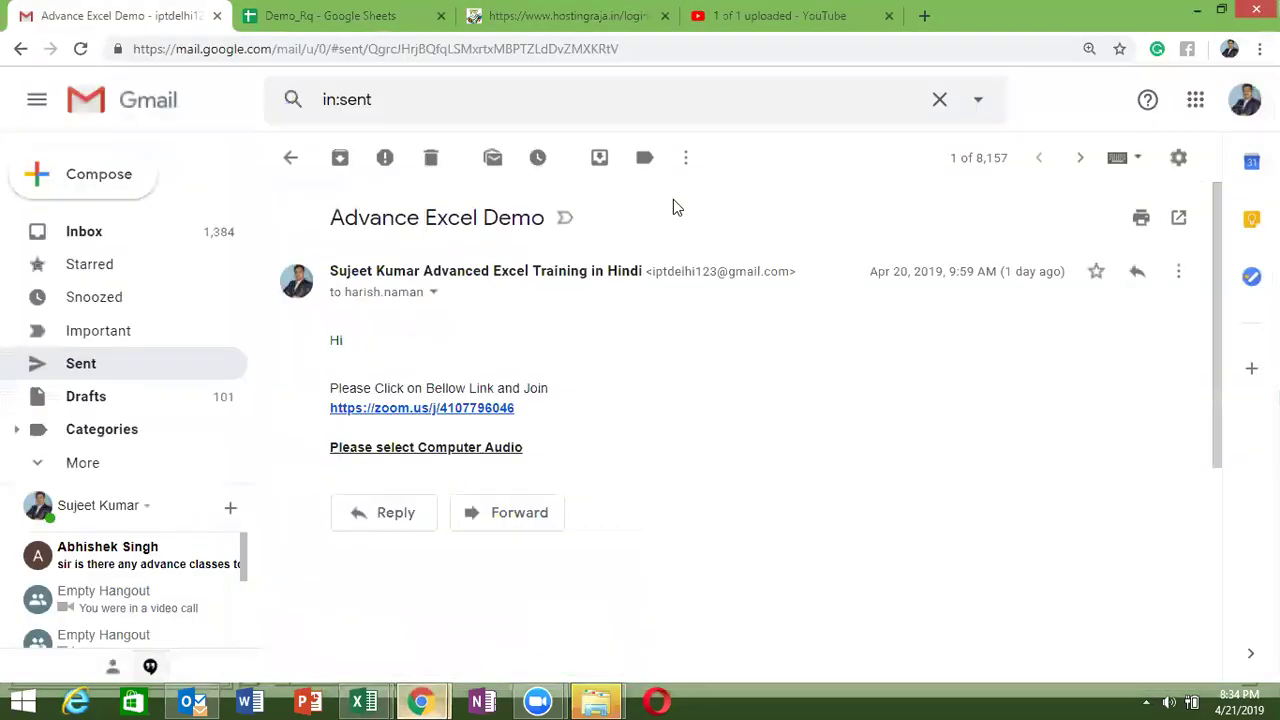
key("ctrl+4")
left_click(637, 48)
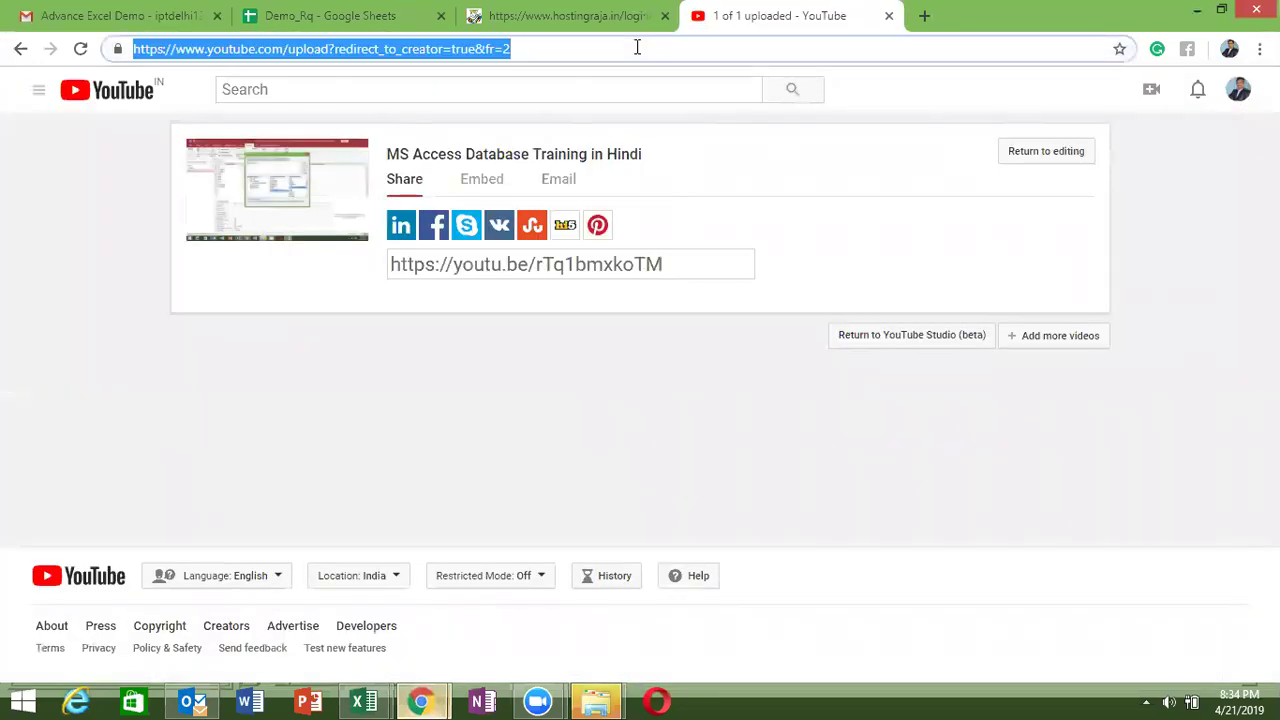
type("youtube.com")
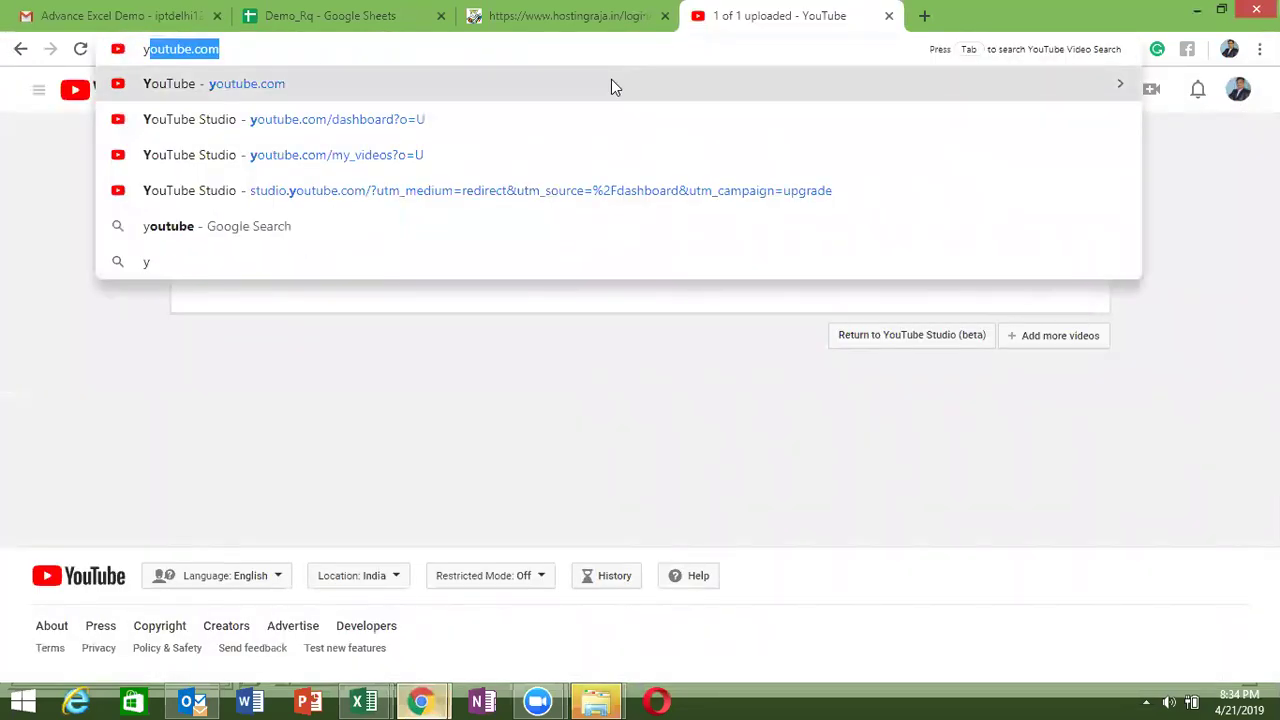
left_click(596, 153)
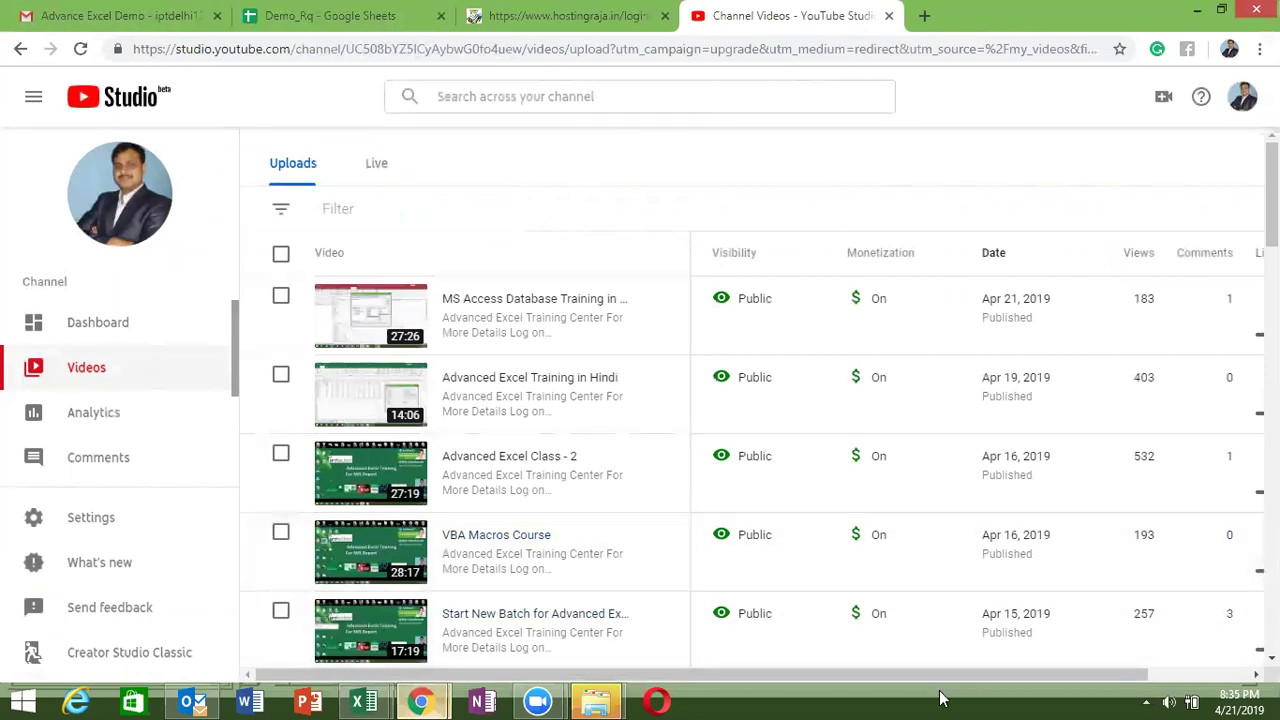
mouse_move(967, 673)
left_mouse_down()
mouse_move(1160, 647)
mouse_move(970, 695)
left_mouse_up()
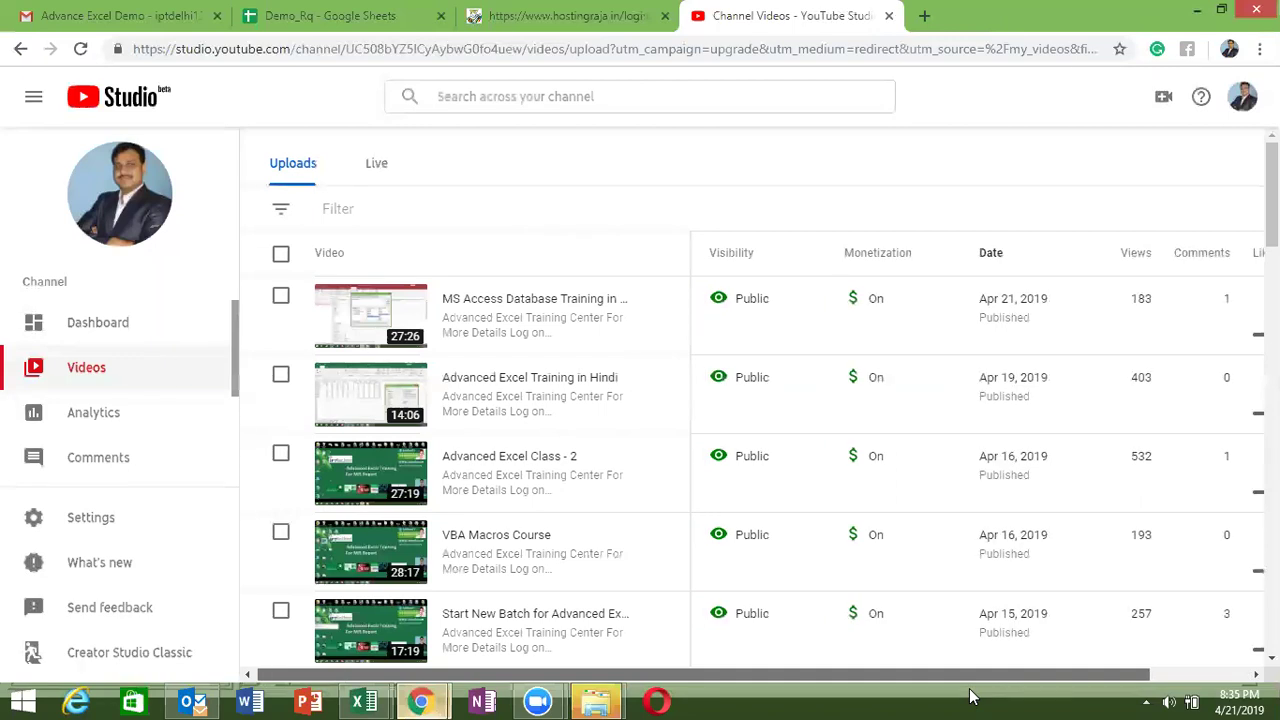